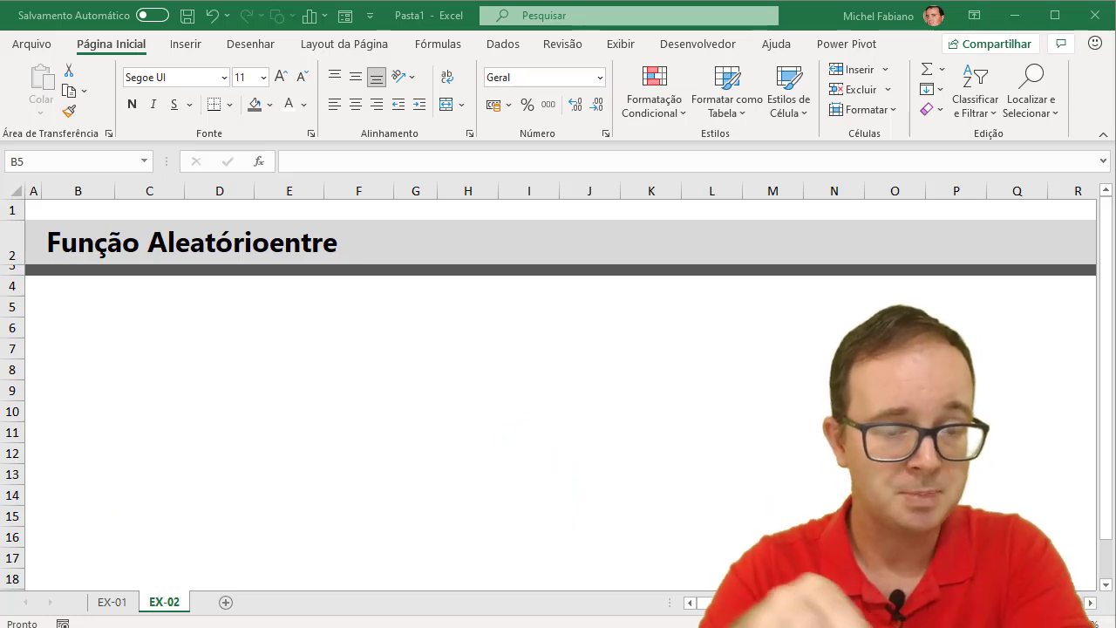
# Step: Enter =ALEATÓRIOENTRE(1;10) in B5 and fill it across row 5 to H5
pyautogui.click(83, 312)
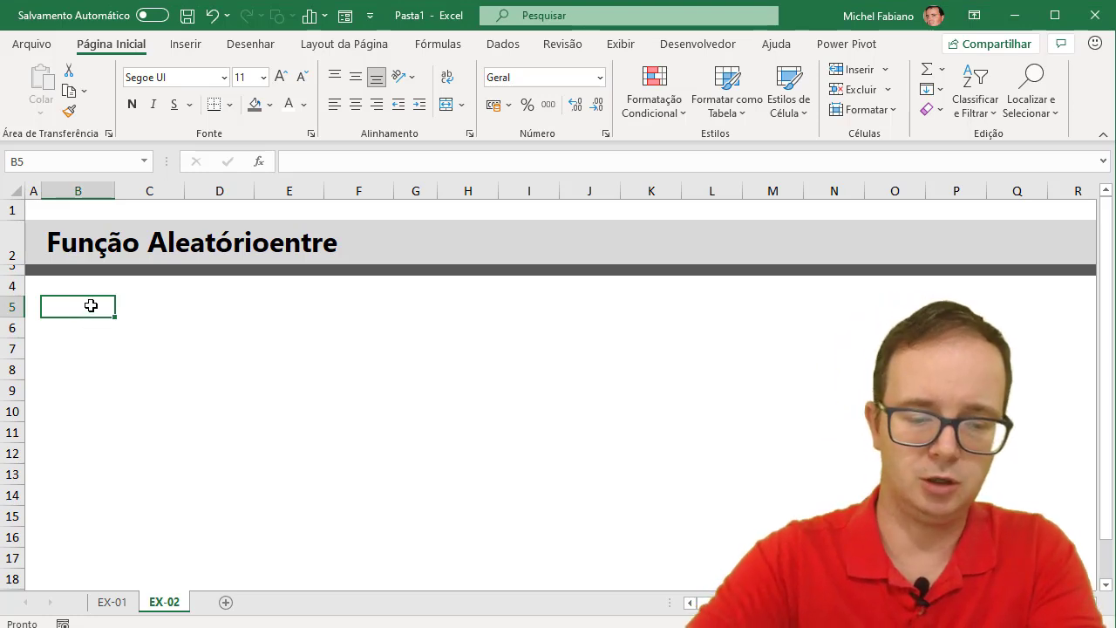
pyautogui.write('=alea')
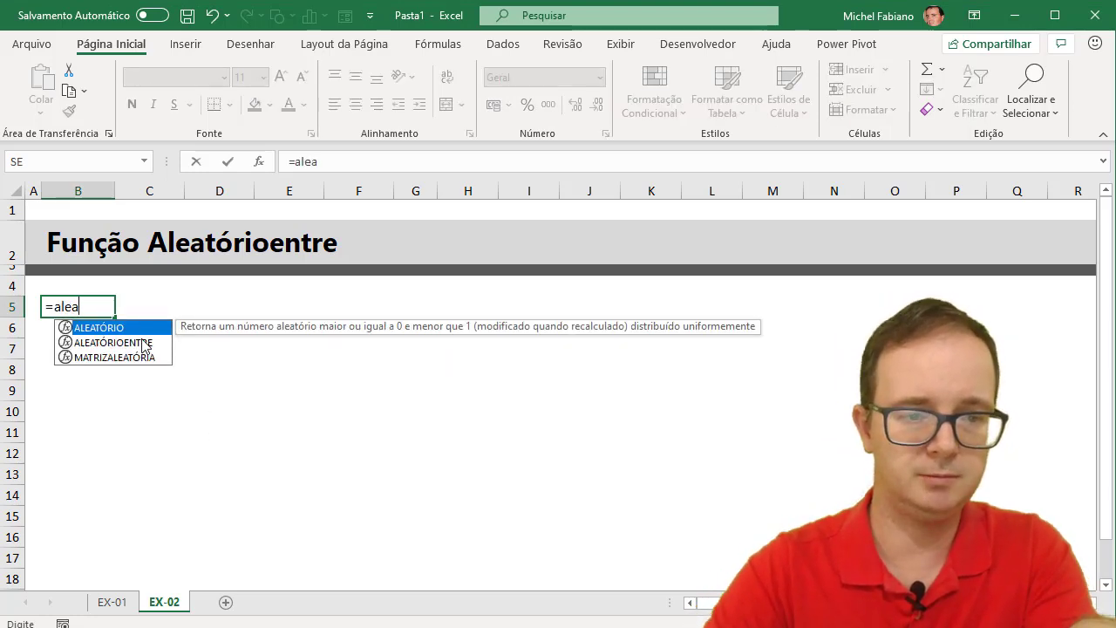
pyautogui.doubleClick(142, 342)
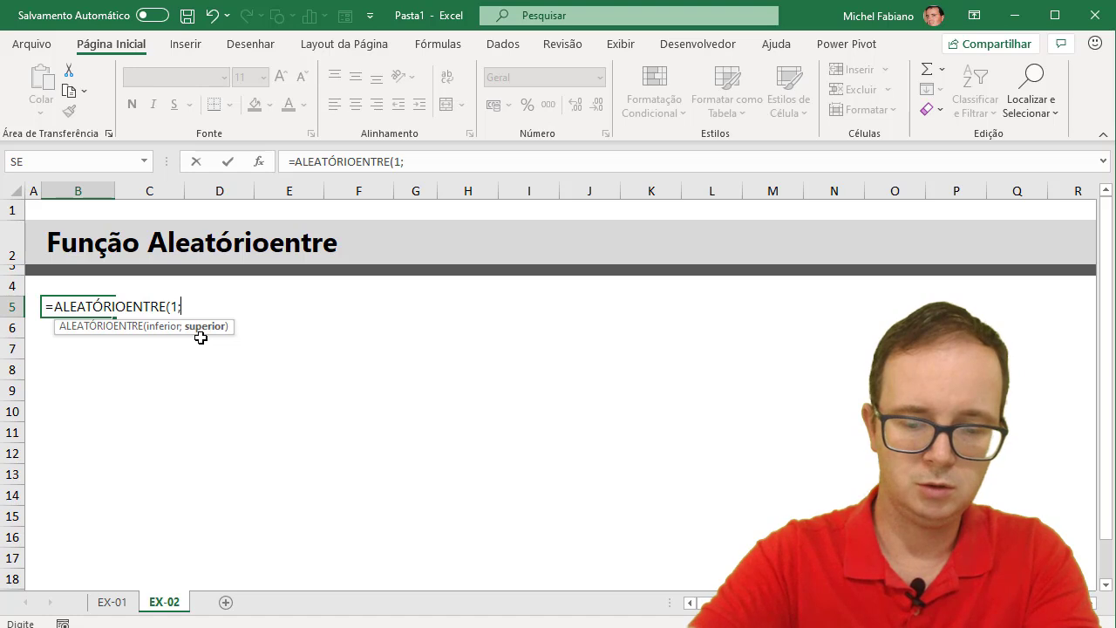
pyautogui.write(')')
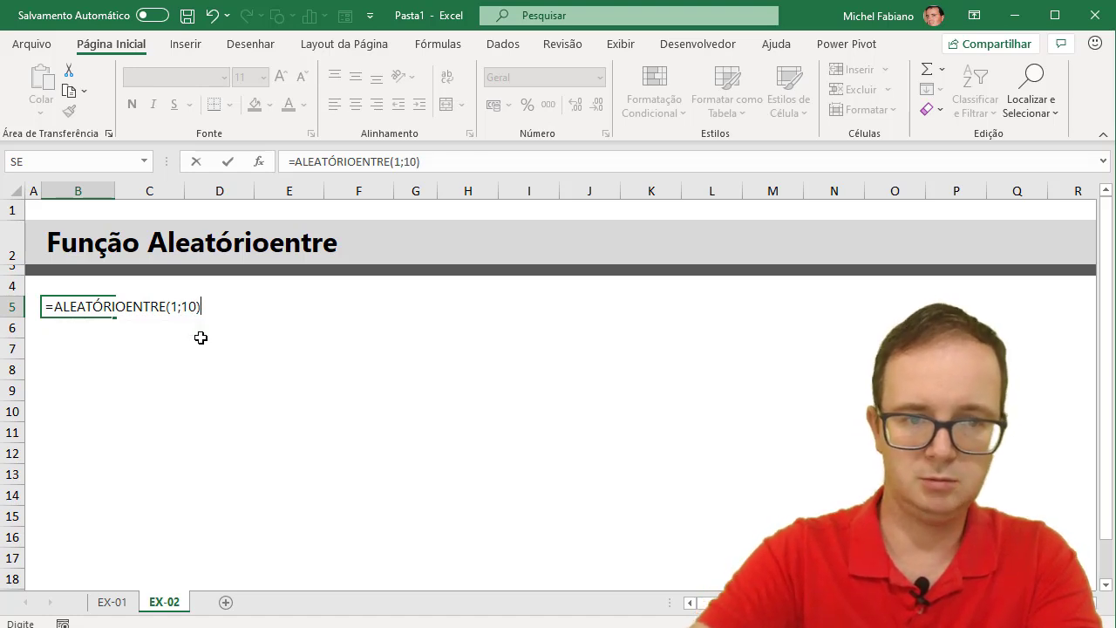
pyautogui.press('Return')
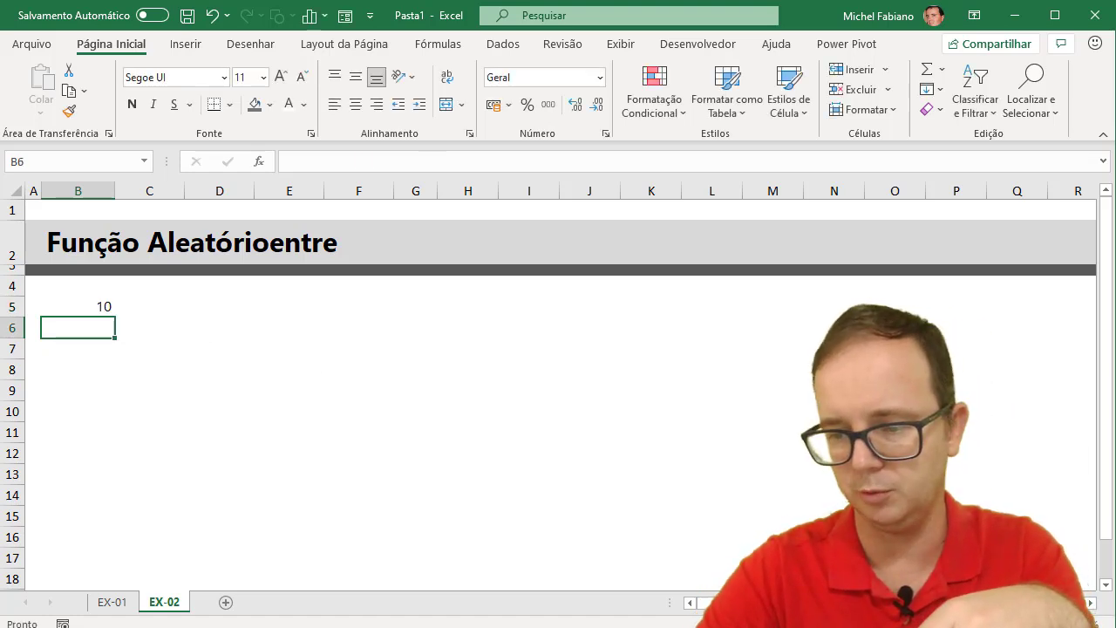
pyautogui.scroll(2, 959, 436)
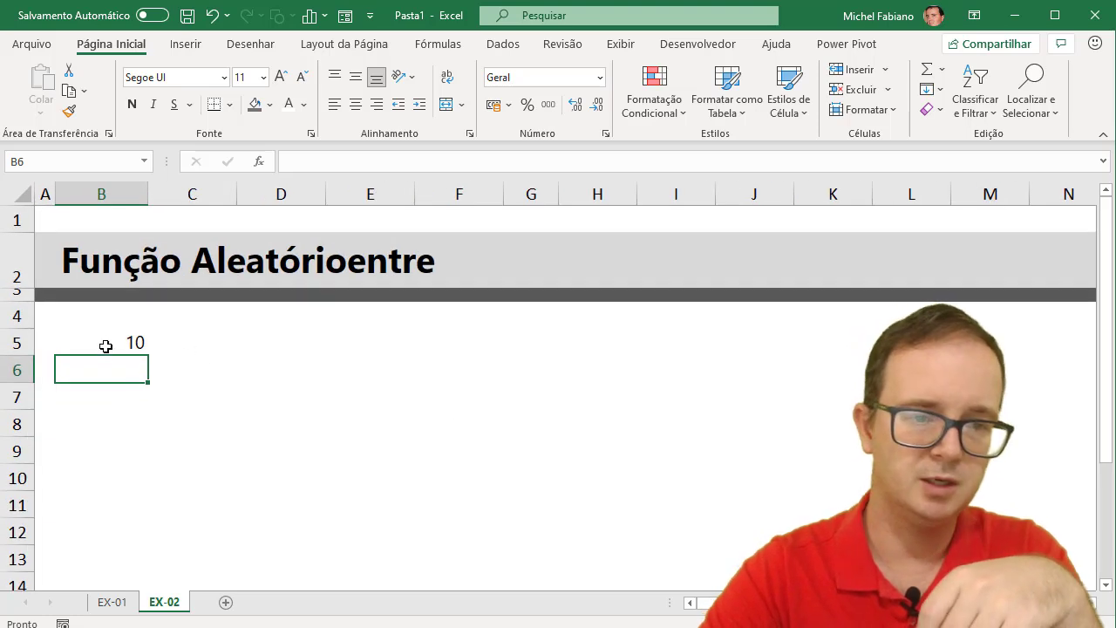
pyautogui.click(108, 343)
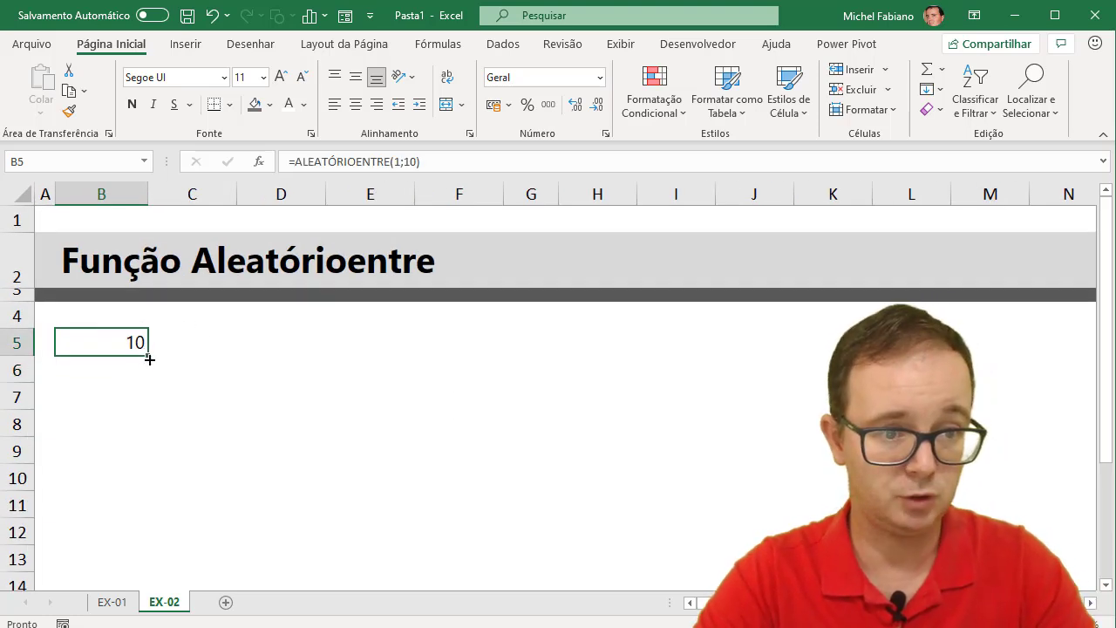
pyautogui.moveTo(646, 386); pyautogui.dragTo(647, 387)
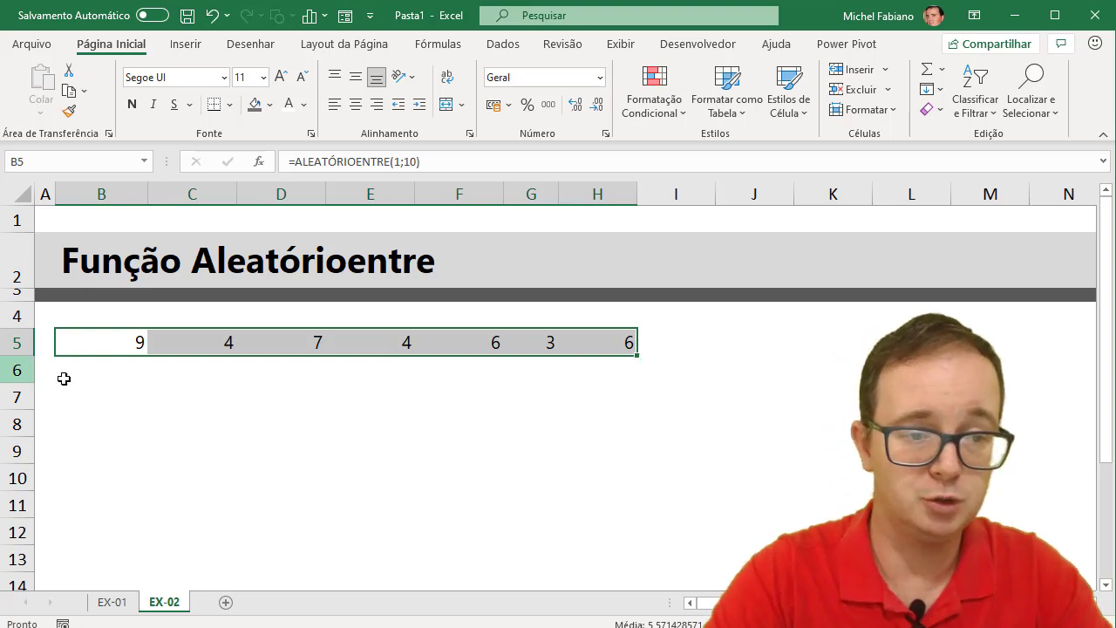
# Step: Enter =ALEATÓRIOENTRE(10;200) in B7, fill it across to H7, and reopen B7 for editing
pyautogui.click(122, 393)
pyautogui.write('-ale')
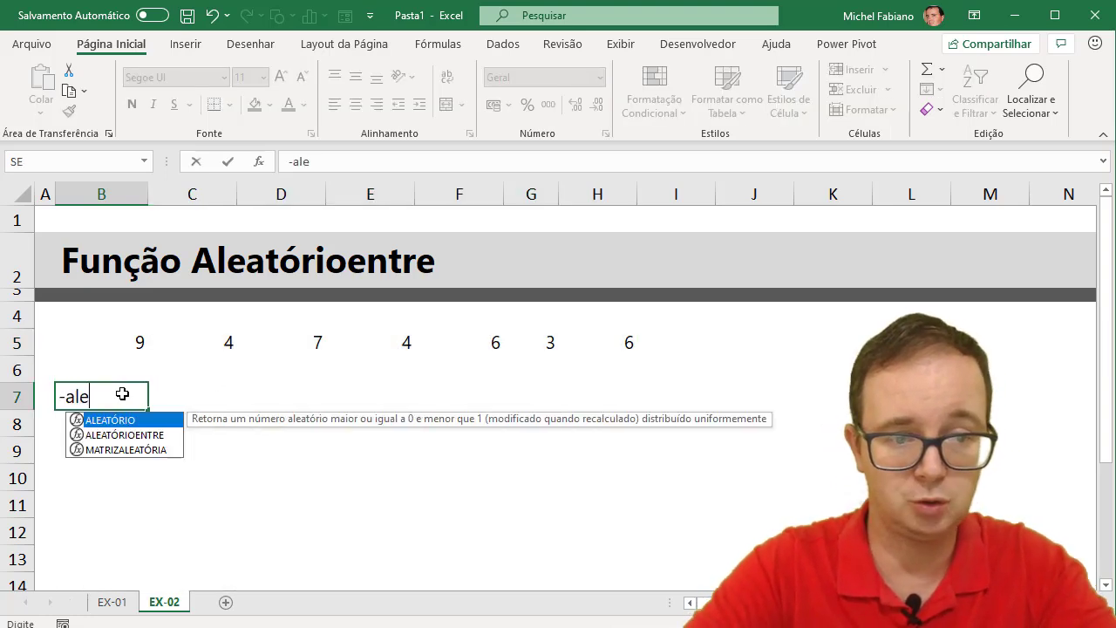
pyautogui.press('Escape')
pyautogui.write('=al')
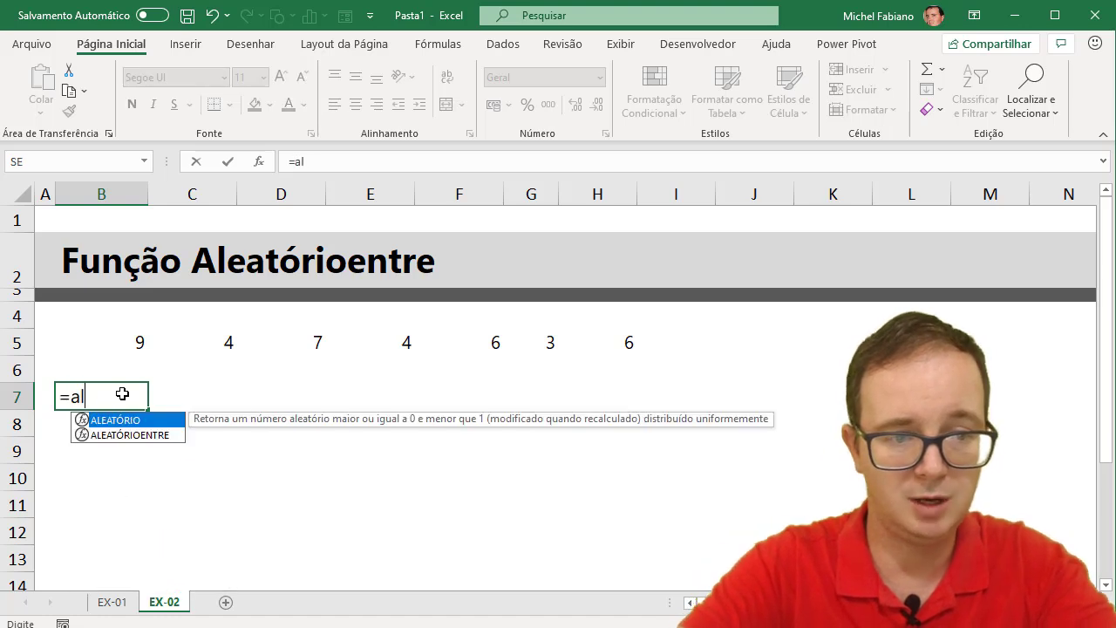
pyautogui.write('e')
pyautogui.doubleClick(155, 435)
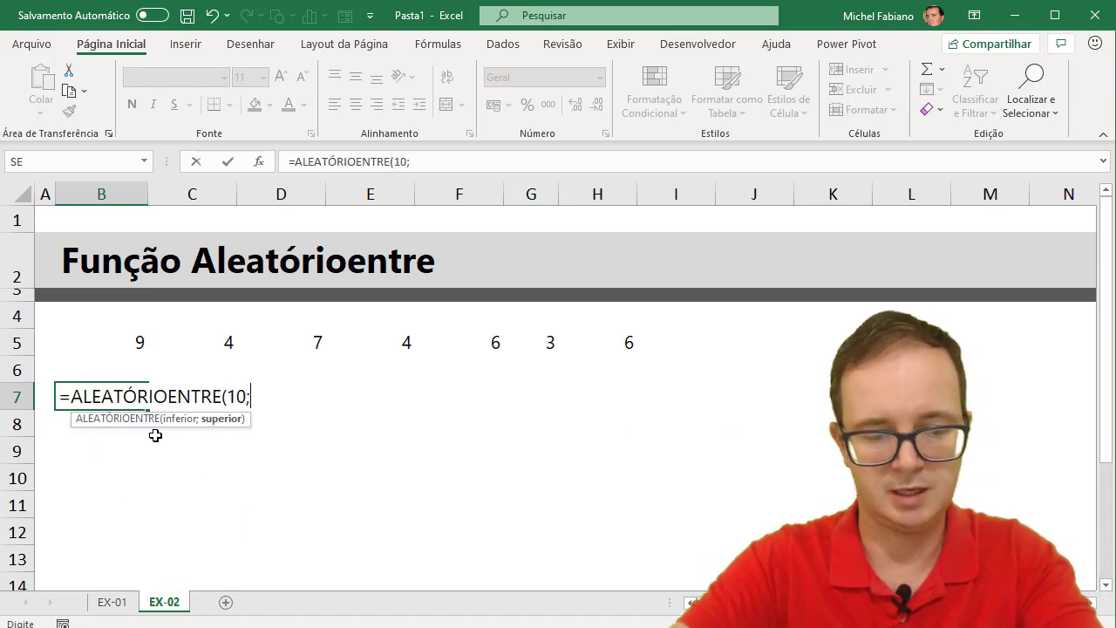
pyautogui.write('200)')
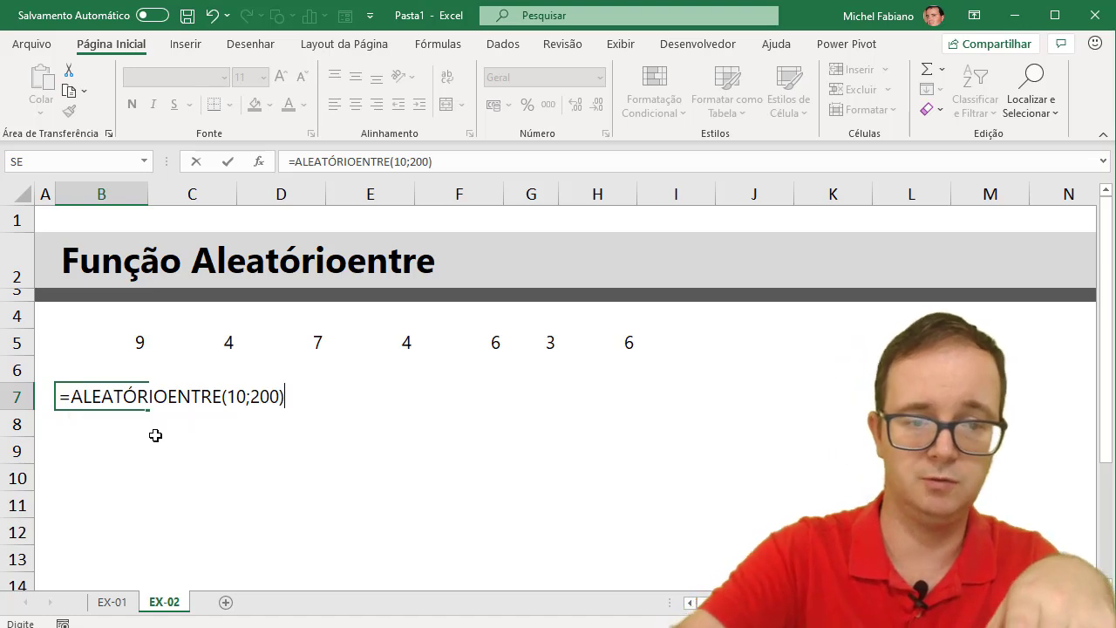
pyautogui.press('Return')
pyautogui.click(140, 397)
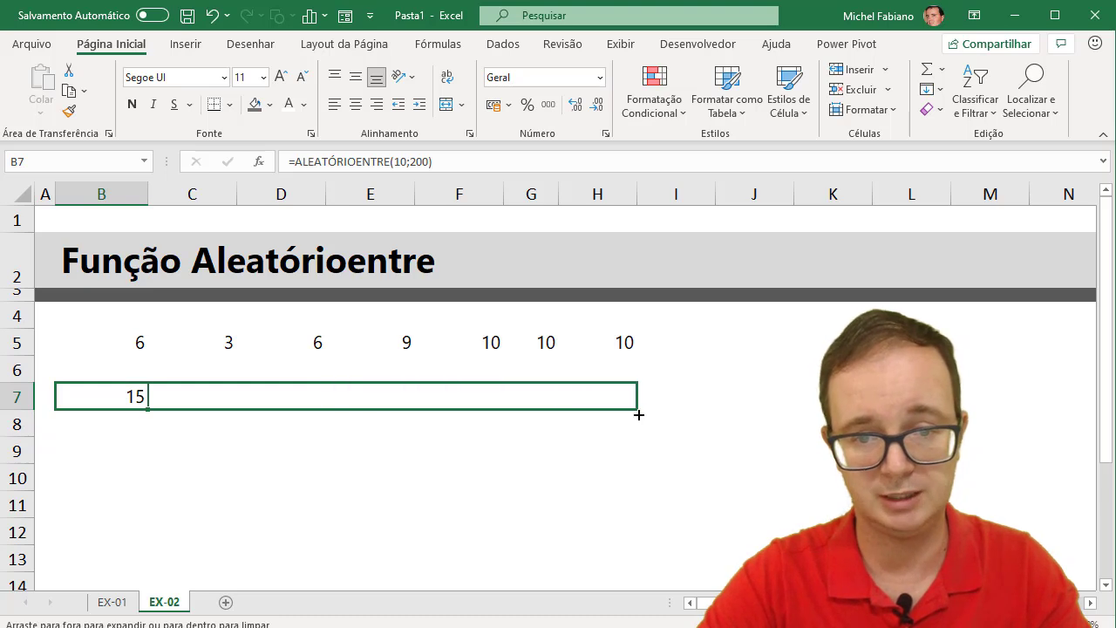
pyautogui.moveTo(638, 414); pyautogui.dragTo(640, 416)
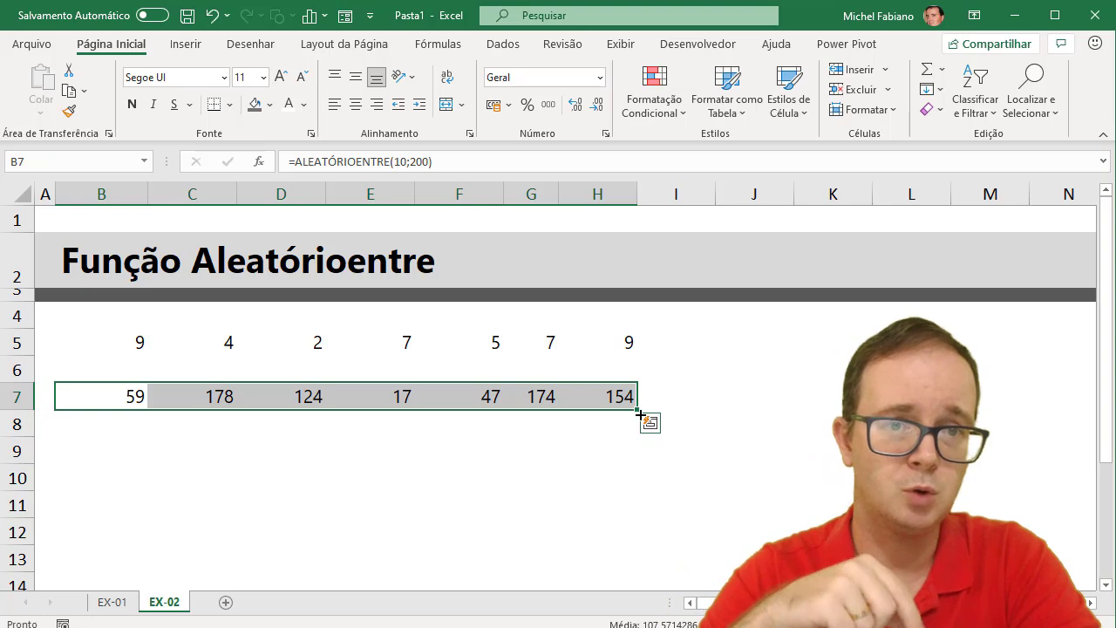
pyautogui.doubleClick(139, 395)
# Step: Copy B7's random formula into row 8 through H8, then delete everything in B5:H8
pyautogui.click(266, 498)
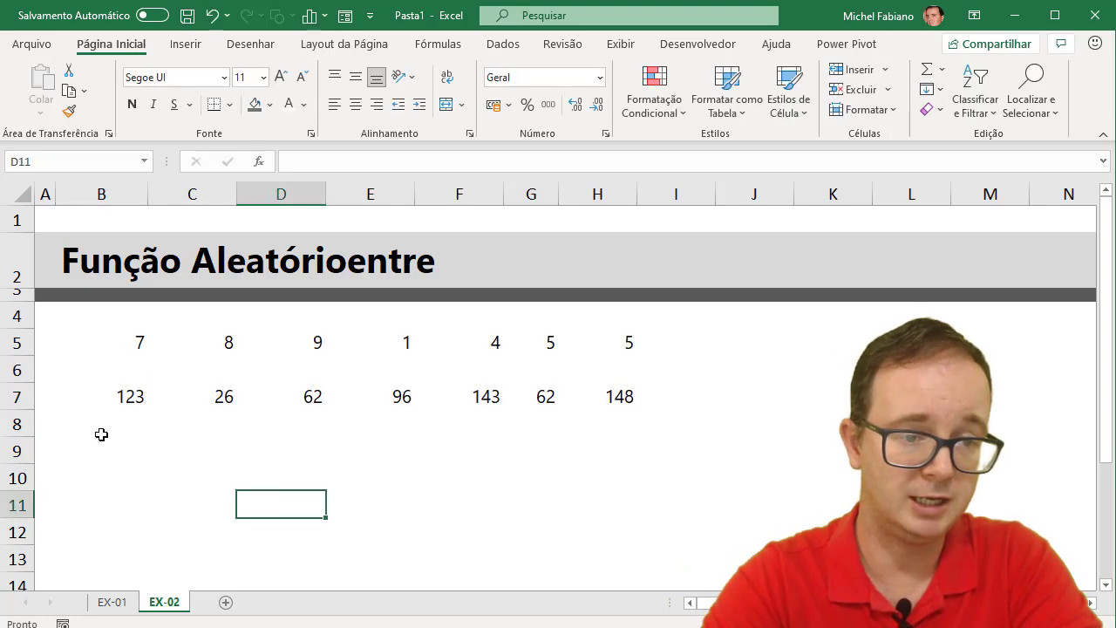
pyautogui.click(124, 395)
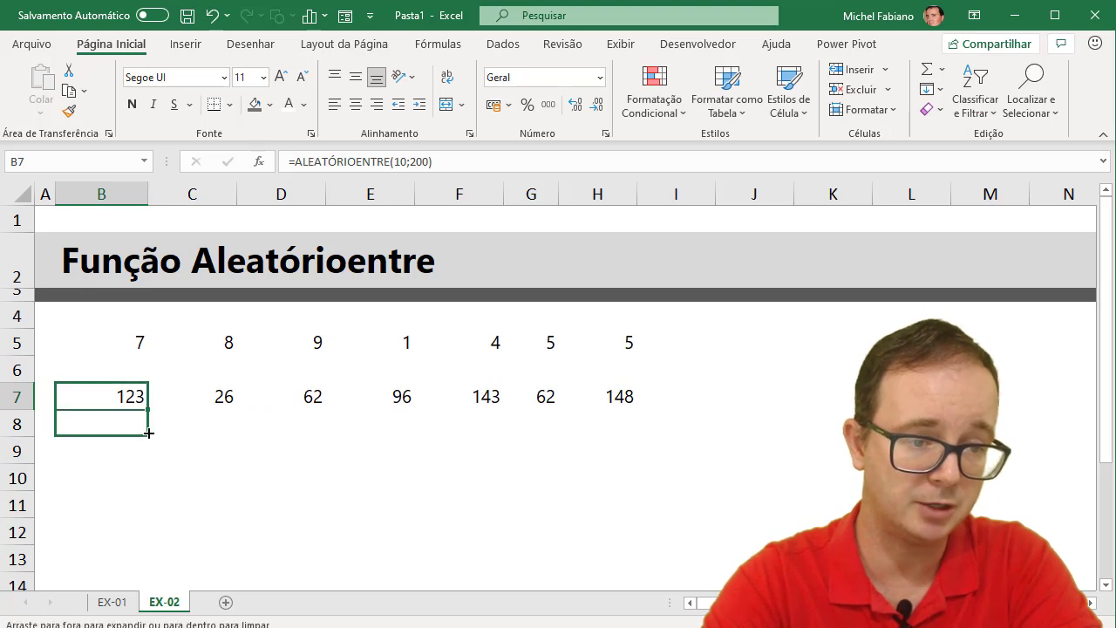
pyautogui.moveTo(149, 435); pyautogui.dragTo(148, 436)
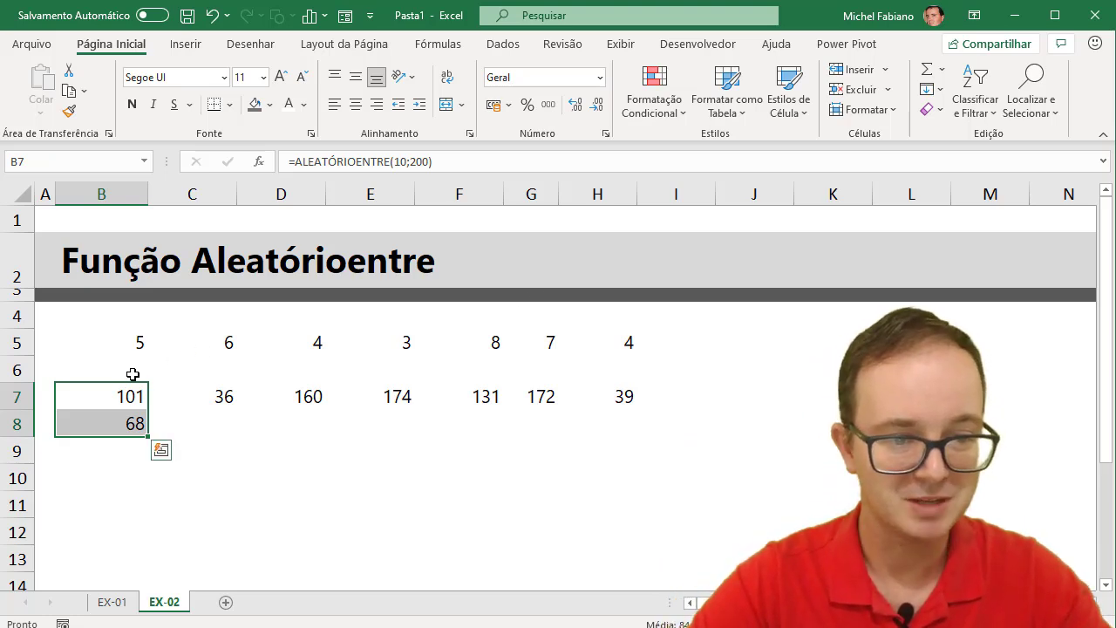
pyautogui.click(129, 420)
pyautogui.moveTo(148, 435); pyautogui.dragTo(479, 458)
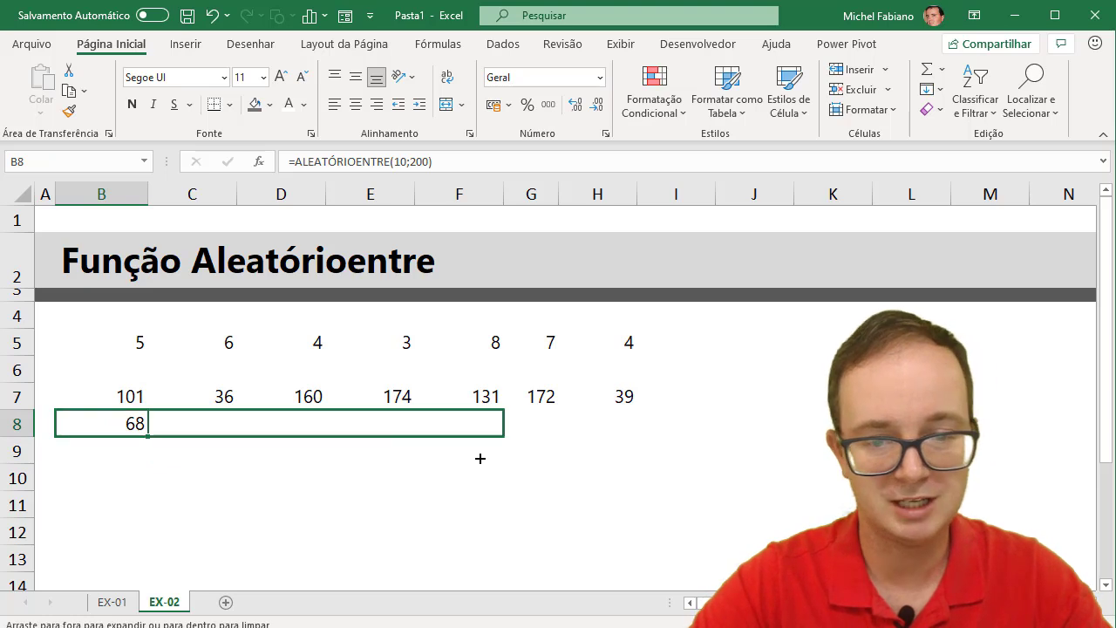
pyautogui.moveTo(645, 450); pyautogui.dragTo(647, 450)
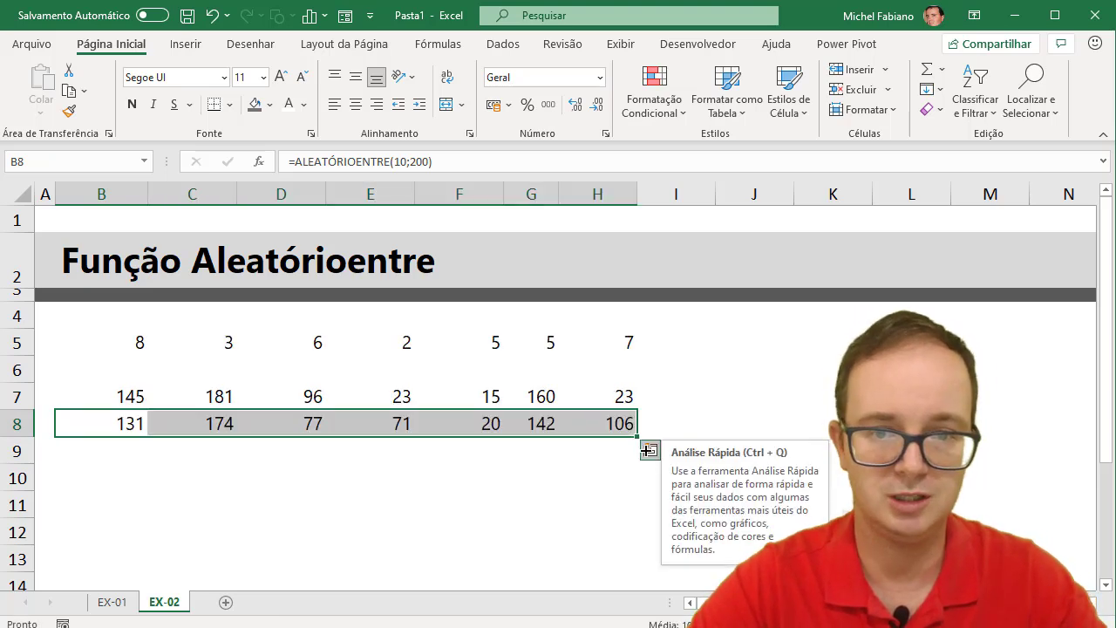
pyautogui.moveTo(142, 340); pyautogui.dragTo(609, 430)
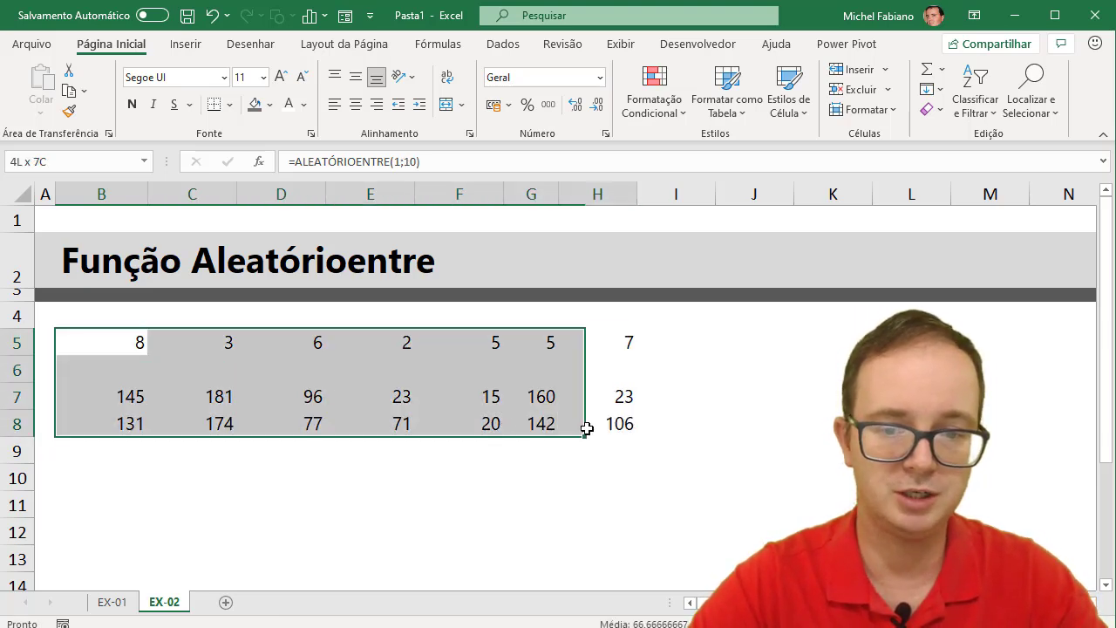
pyautogui.press('Delete')
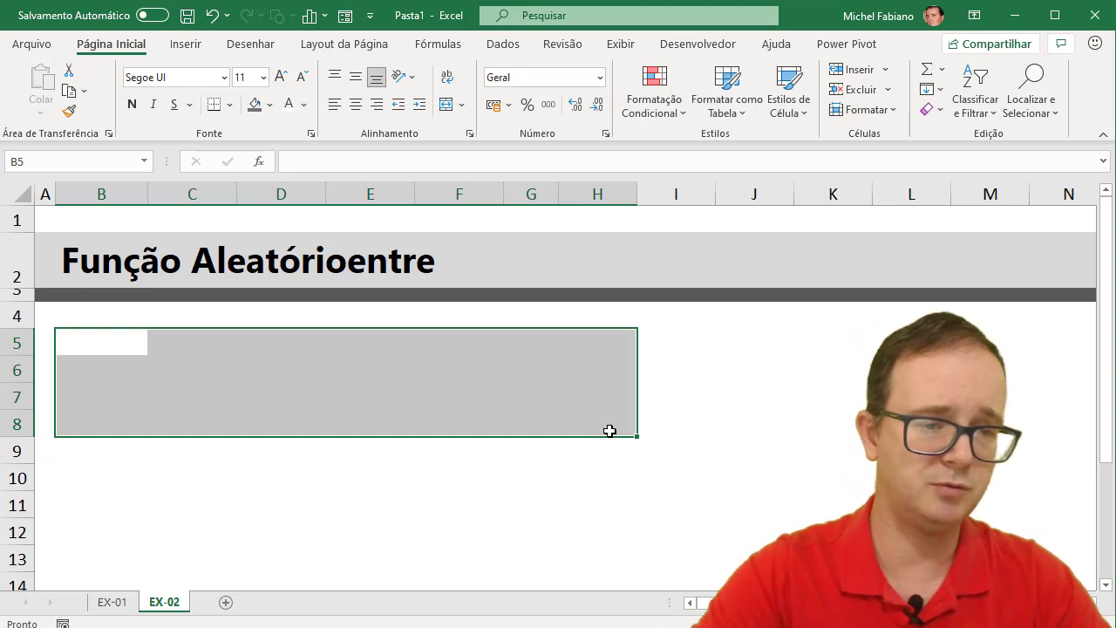
# Step: Type the capitalised heading TABELA DE VENDAS into cell B5
pyautogui.click(115, 348)
pyautogui.write('t')
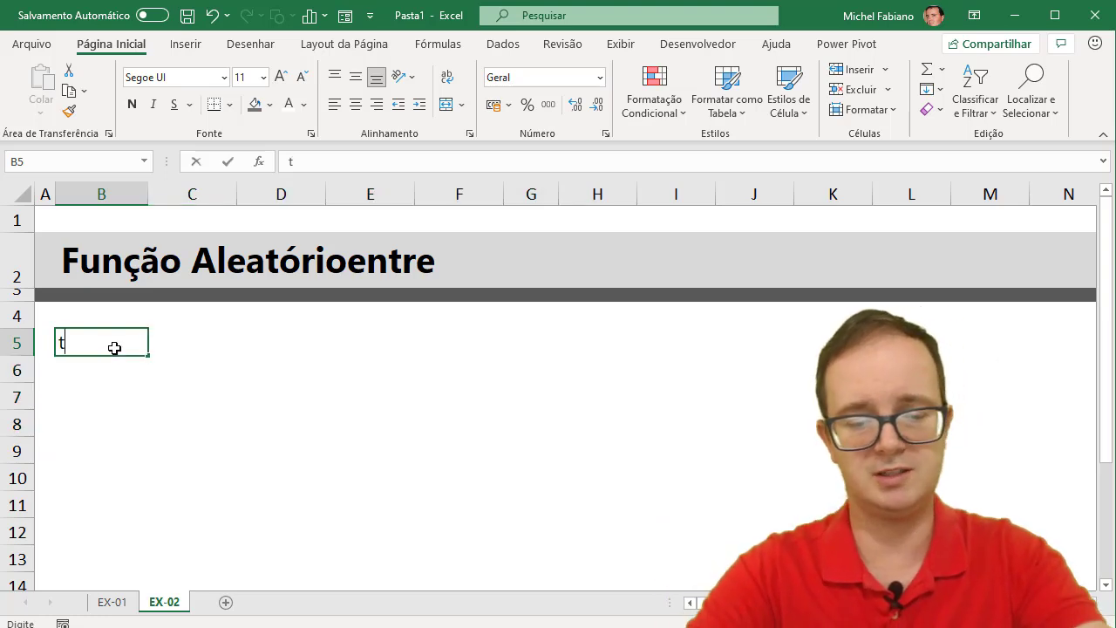
pyautogui.press('BackSpace')
pyautogui.press('capslock')
pyautogui.write('T')
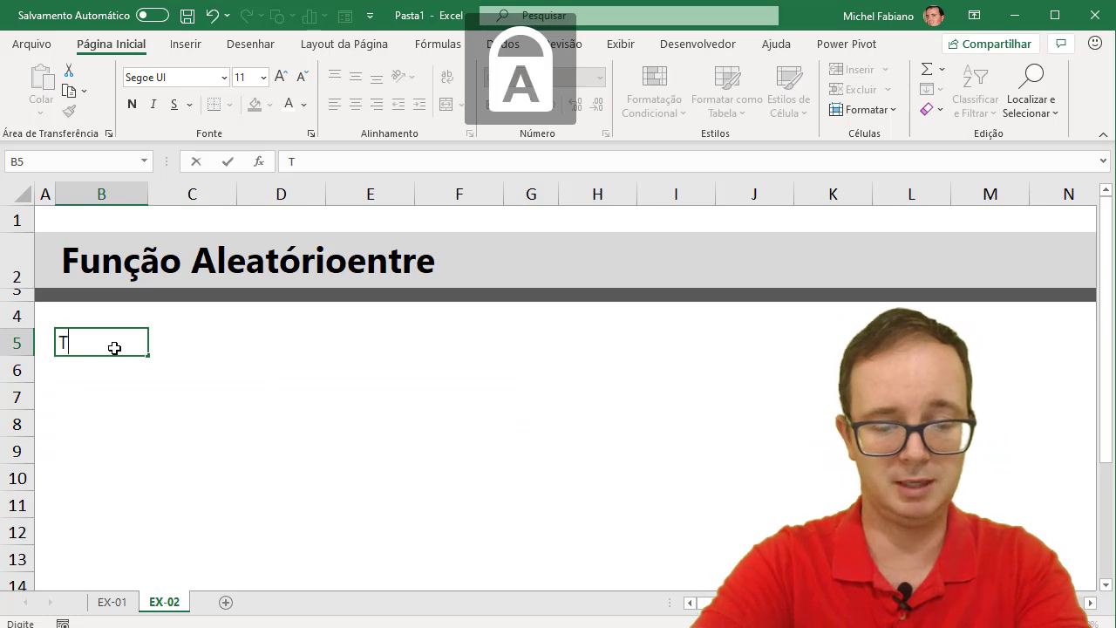
pyautogui.write('ABLA')
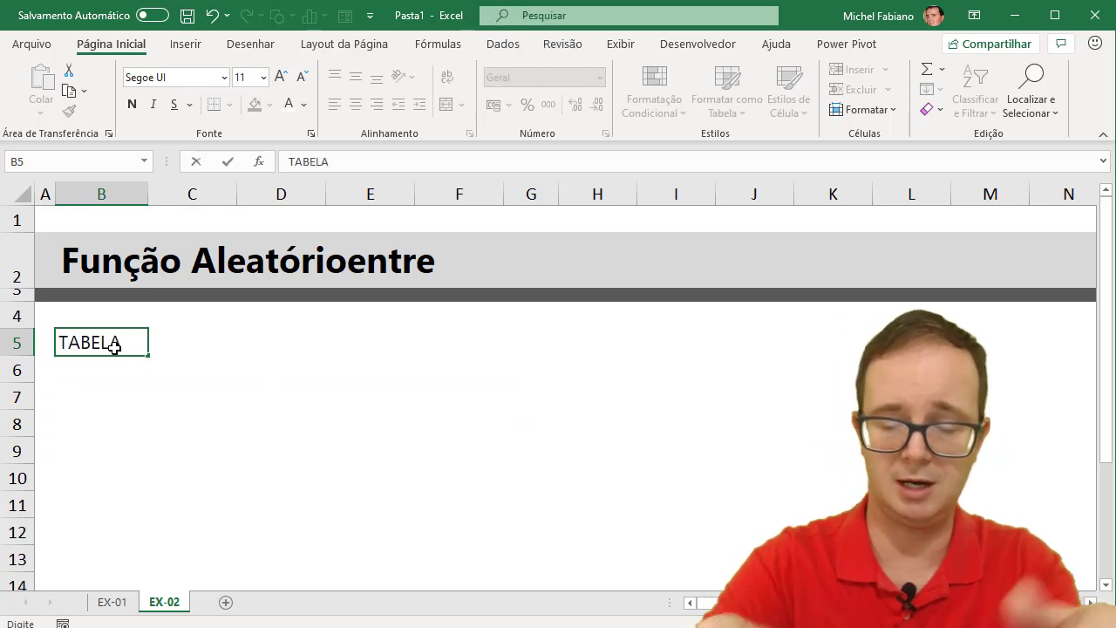
pyautogui.press('Return')
pyautogui.click(114, 347)
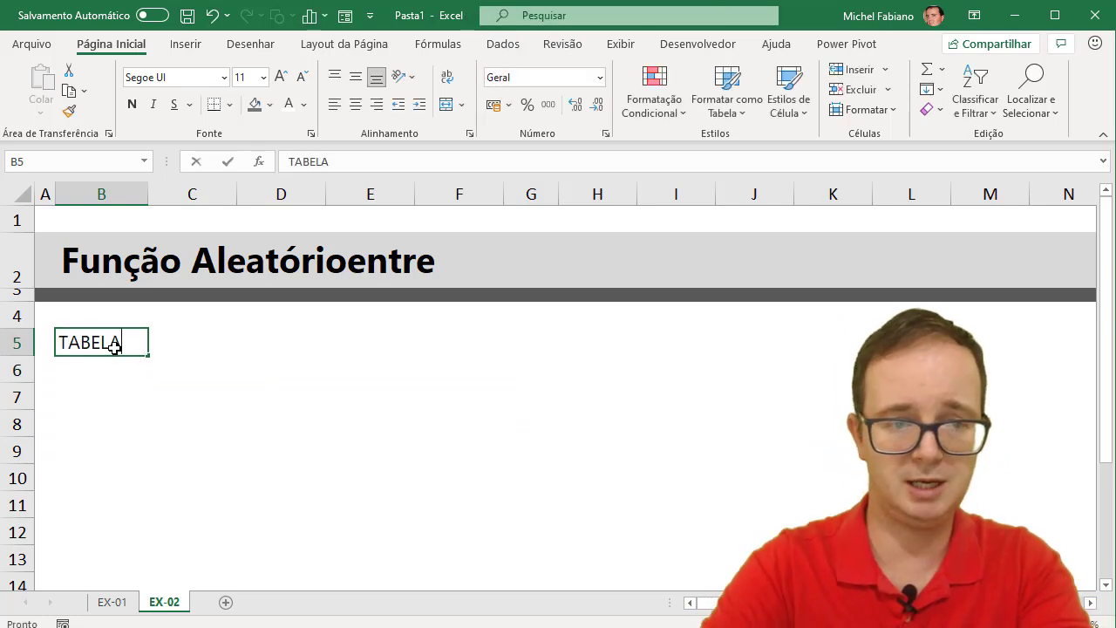
pyautogui.write('TB')
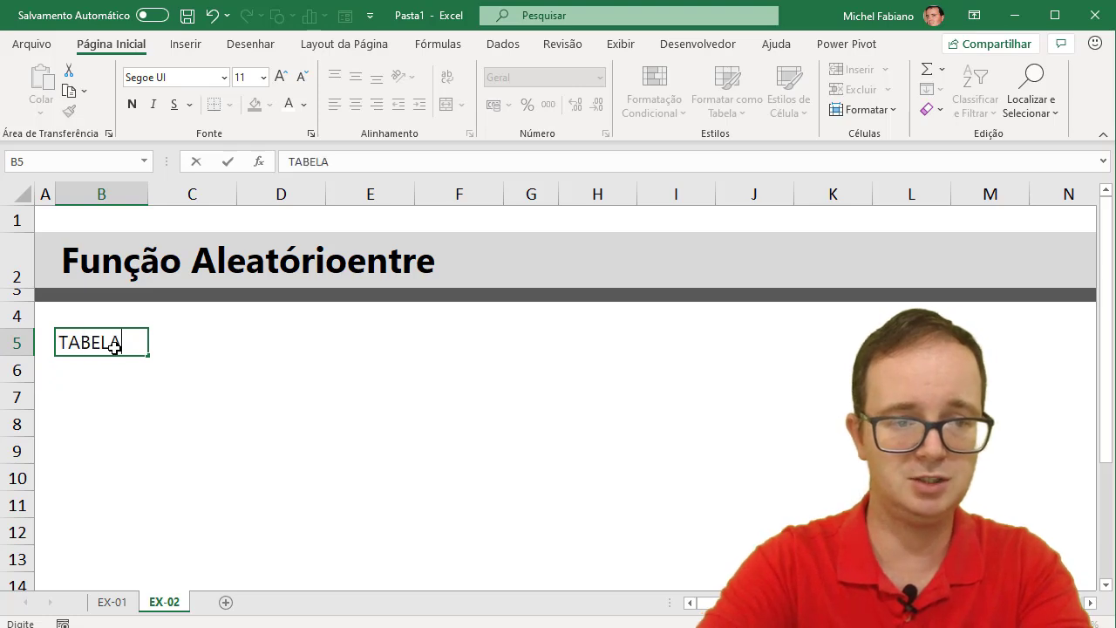
pyautogui.write('DE VENDAS')
pyautogui.press('Return')
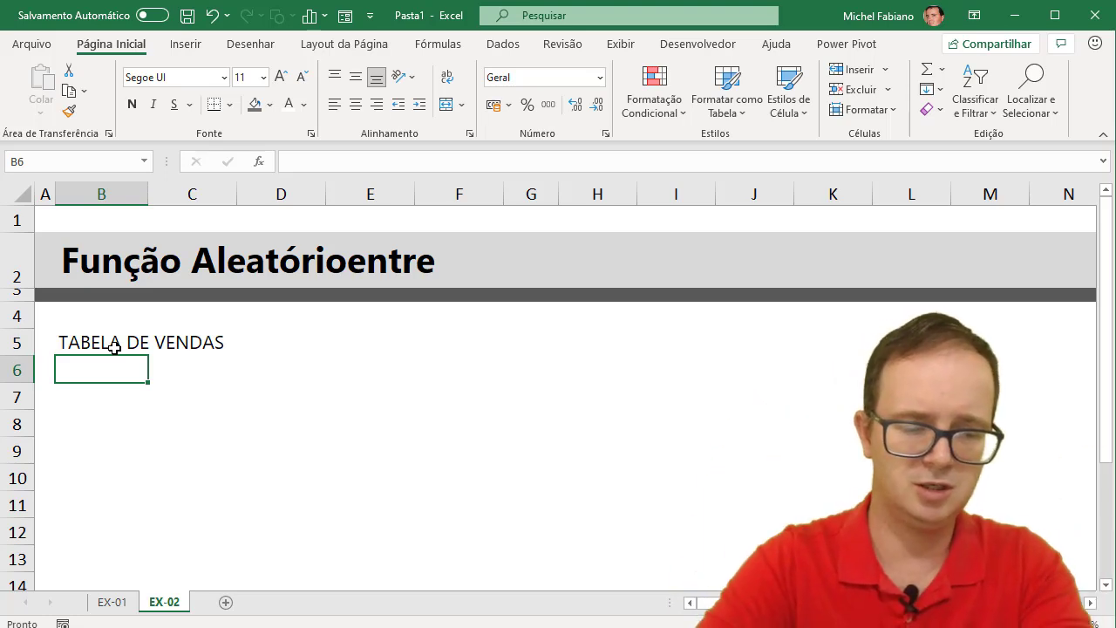
# Step: Enter =ALEATÓRIOENTRE(1;4) in B6 and fill it down to B33
pyautogui.write('=A')
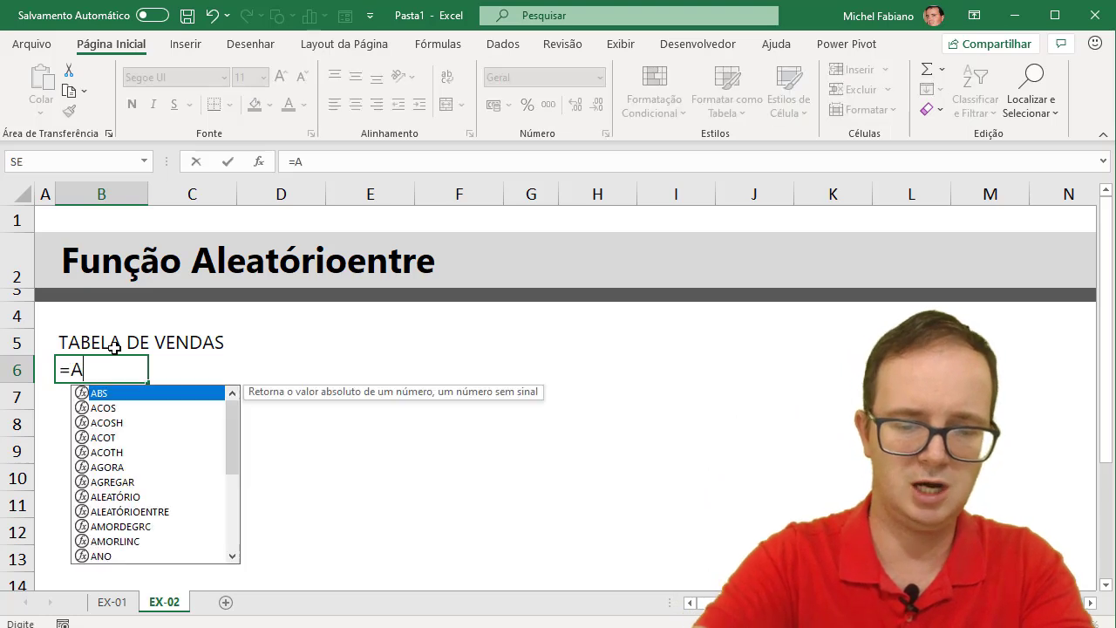
pyautogui.write('LEA')
pyautogui.doubleClick(148, 408)
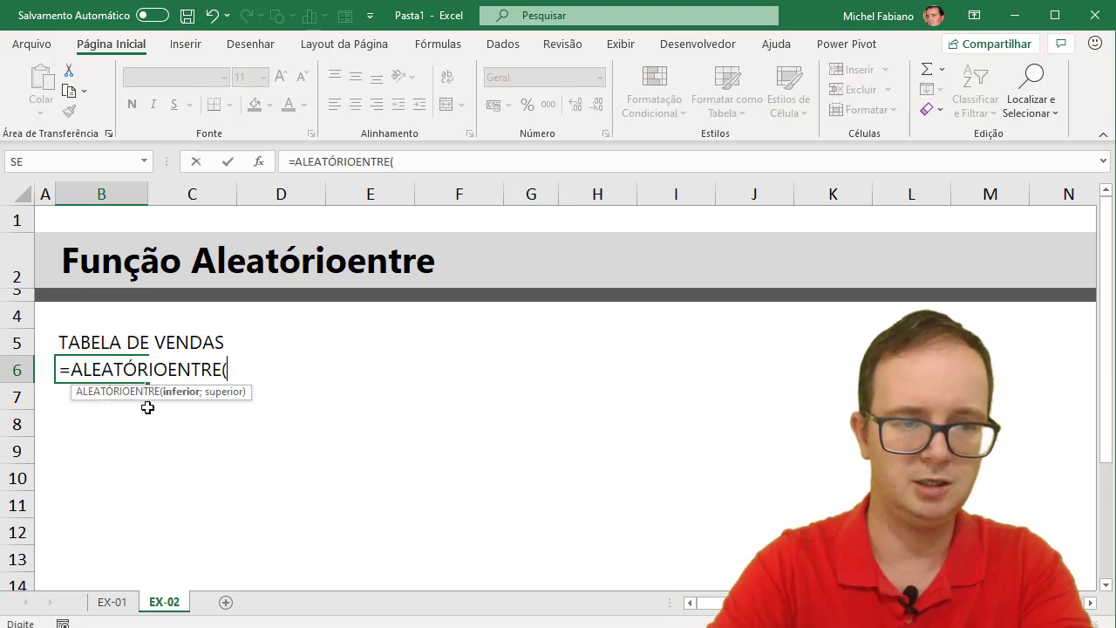
pyautogui.write('1;4')
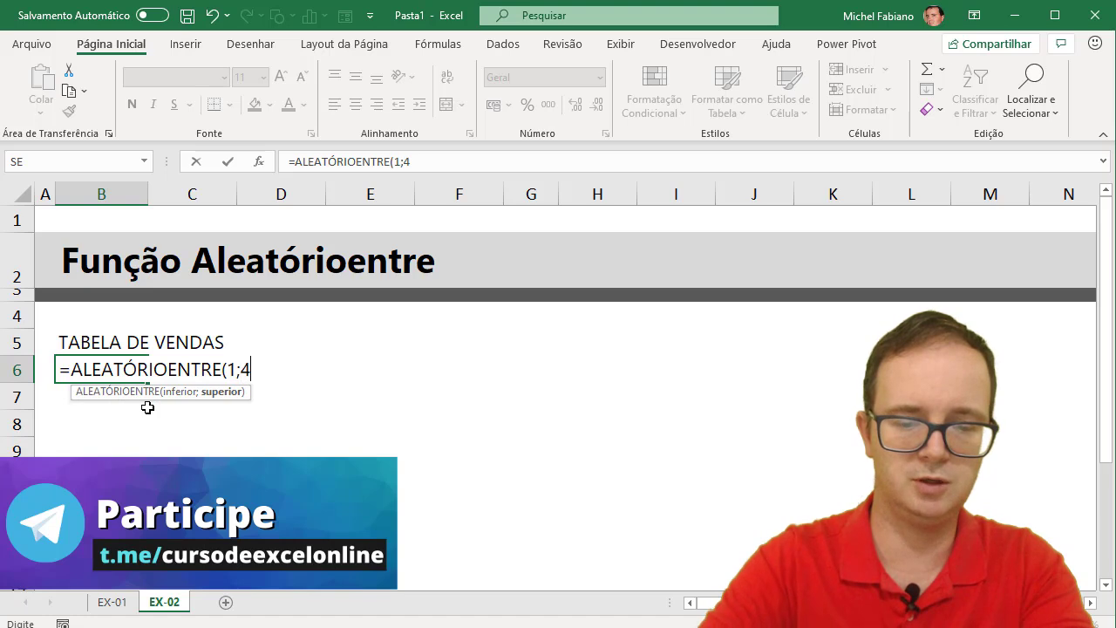
pyautogui.write(')')
pyautogui.press('Return')
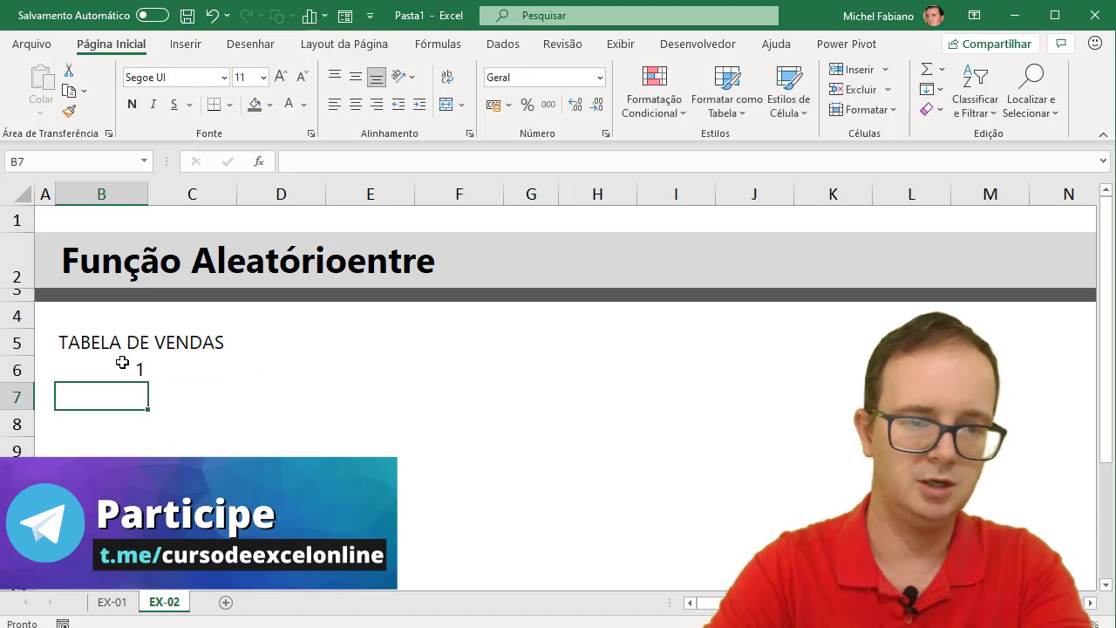
pyautogui.click(122, 363)
pyautogui.moveTo(148, 386); pyautogui.dragTo(148, 562)
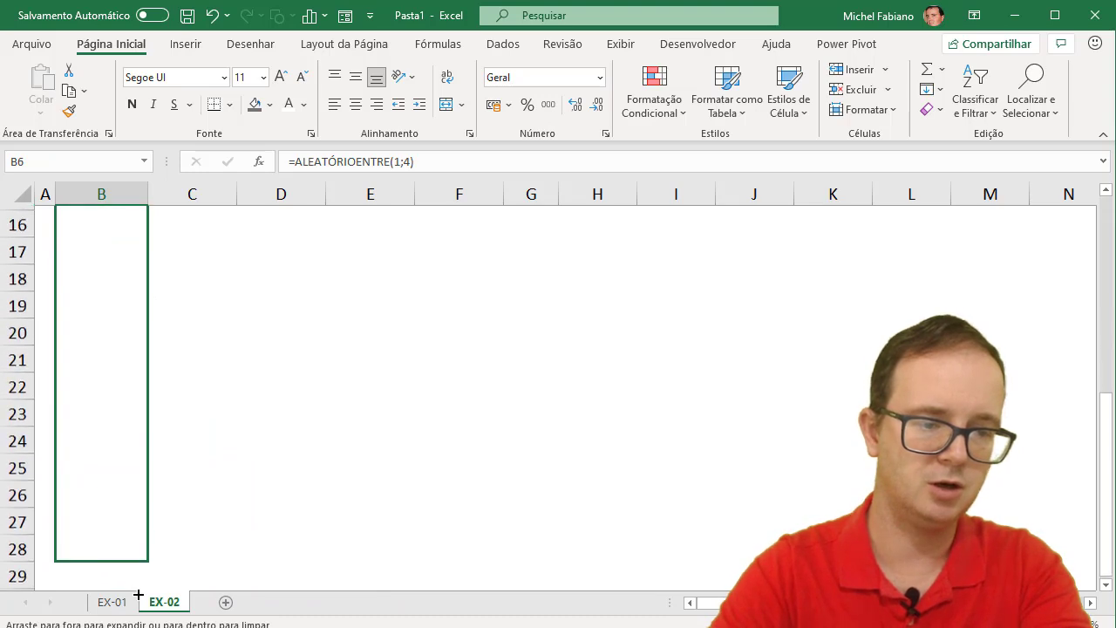
pyautogui.moveTo(148, 562); pyautogui.dragTo(134, 569)
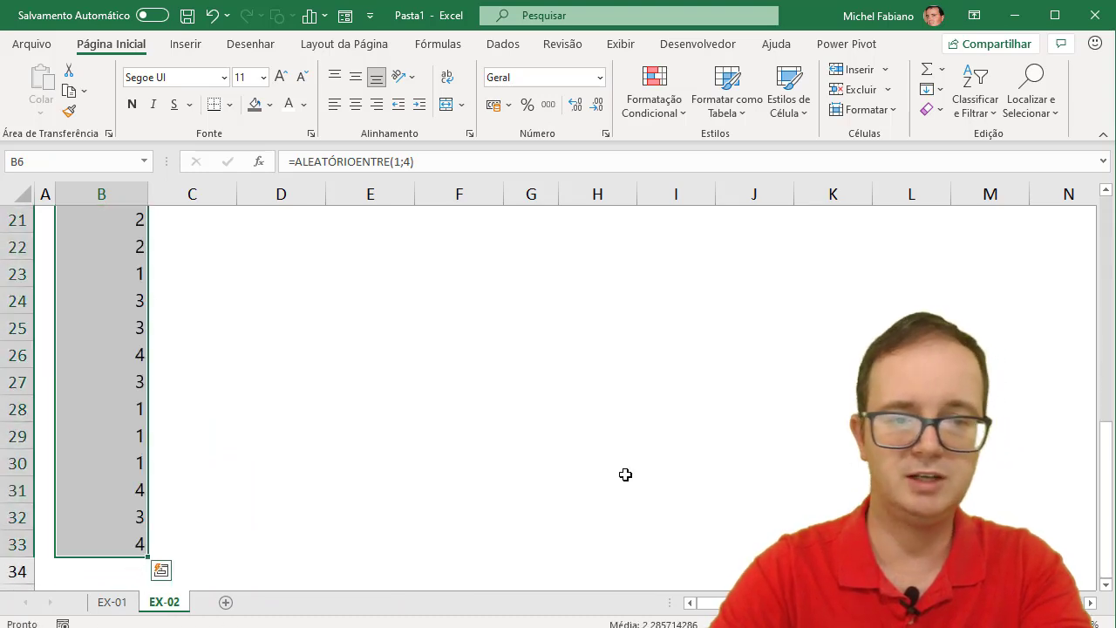
# Step: Move the B6:B33 region numbers two rows down to B8:B35
pyautogui.moveTo(1104, 473); pyautogui.dragTo(1089, 231)
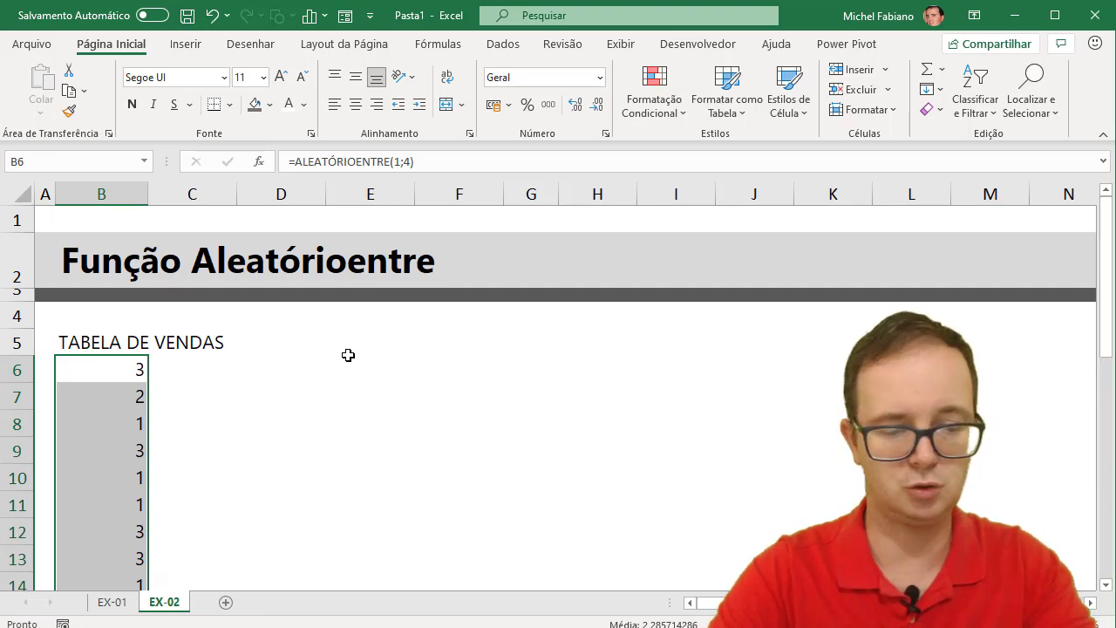
pyautogui.hotkey('ctrl', 'q')
pyautogui.click(125, 346)
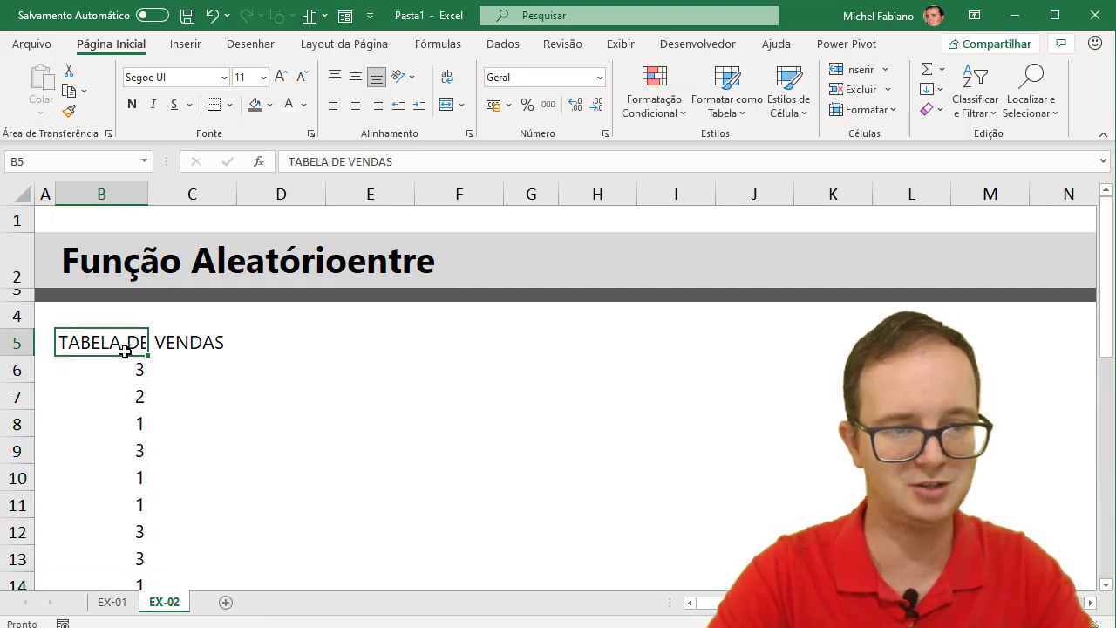
pyautogui.moveTo(130, 365); pyautogui.dragTo(131, 582)
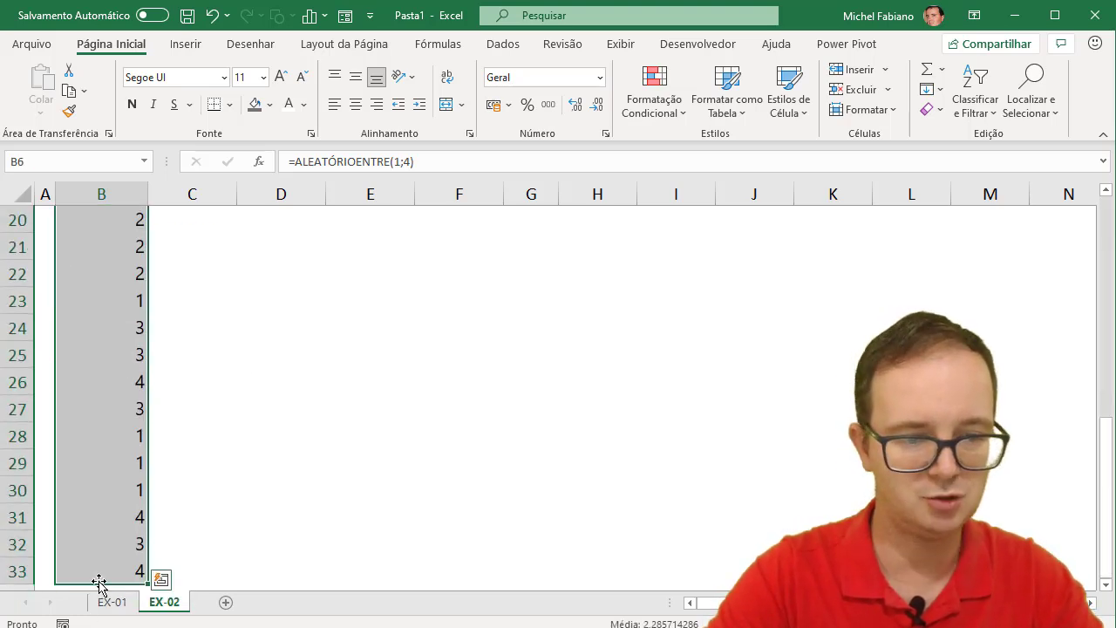
pyautogui.moveTo(93, 581)
pyautogui.mouseDown()
pyautogui.moveTo(101, 587)
pyautogui.moveTo(92, 515)
pyautogui.mouseUp()
pyautogui.moveTo(1108, 508); pyautogui.dragTo(1109, 270)
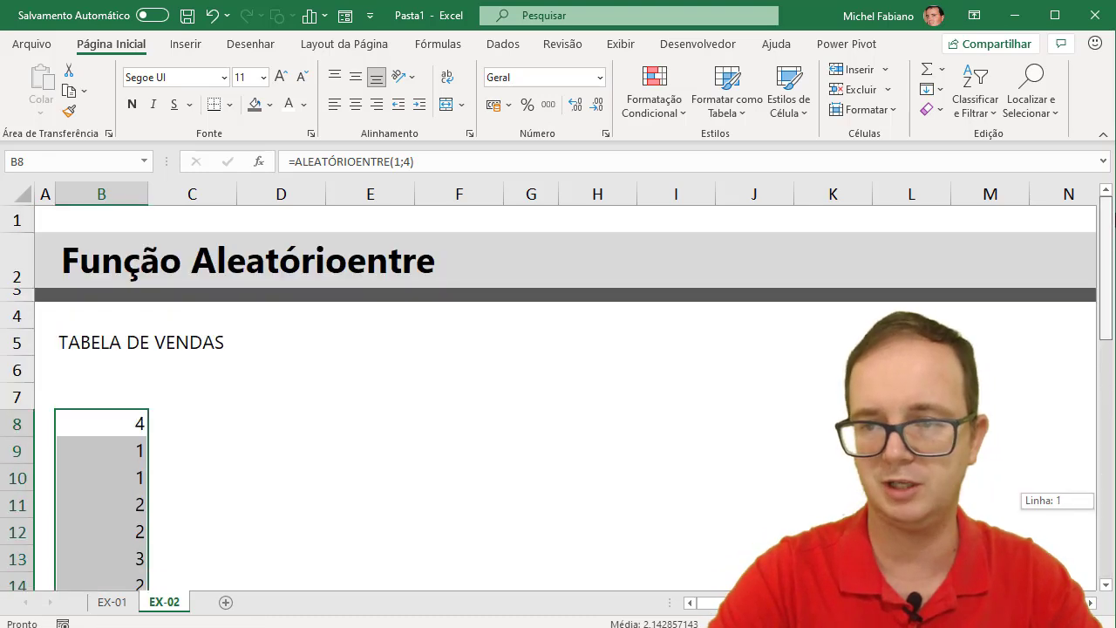
pyautogui.click(118, 398)
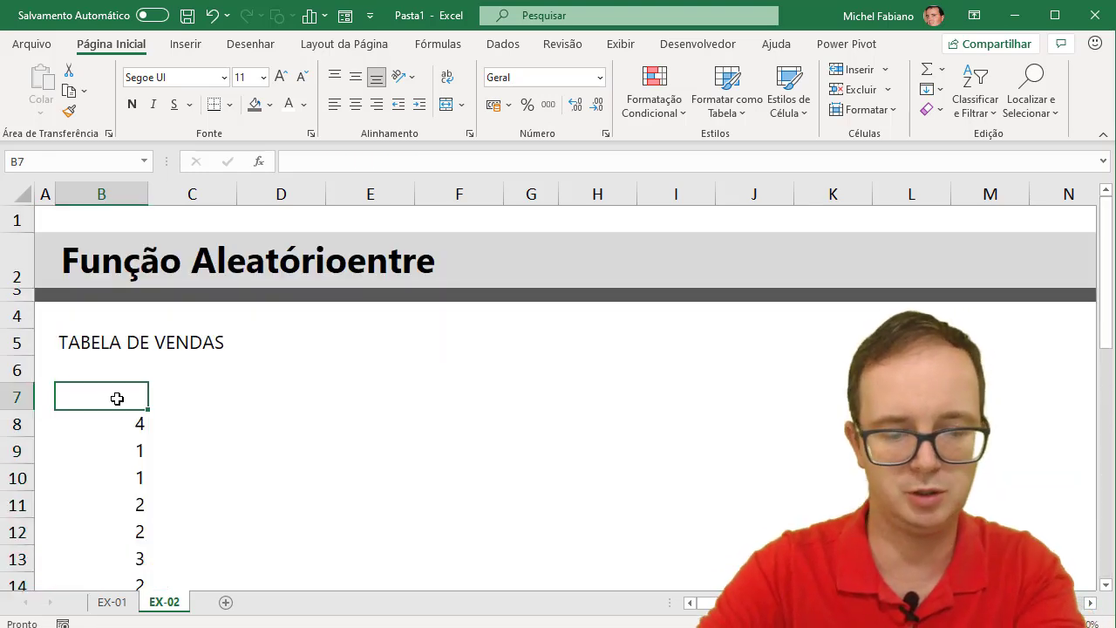
# Step: Add the headers REGIÃO in B7 and VENDAS in C7
pyautogui.write('REGI')
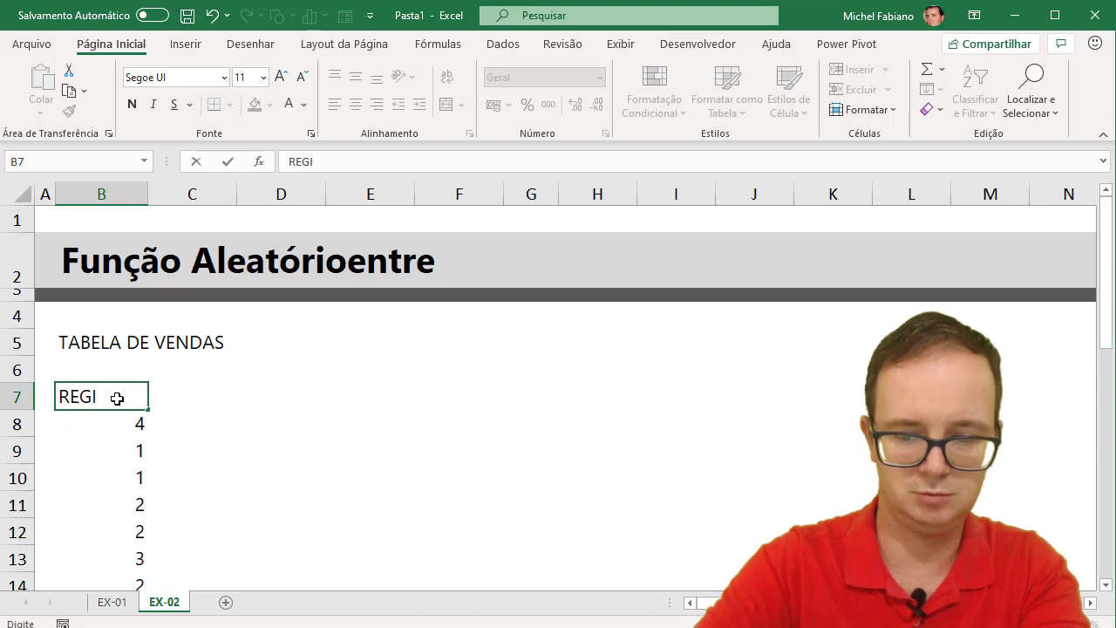
pyautogui.write('ÃO')
pyautogui.press('Return')
pyautogui.press('Right')
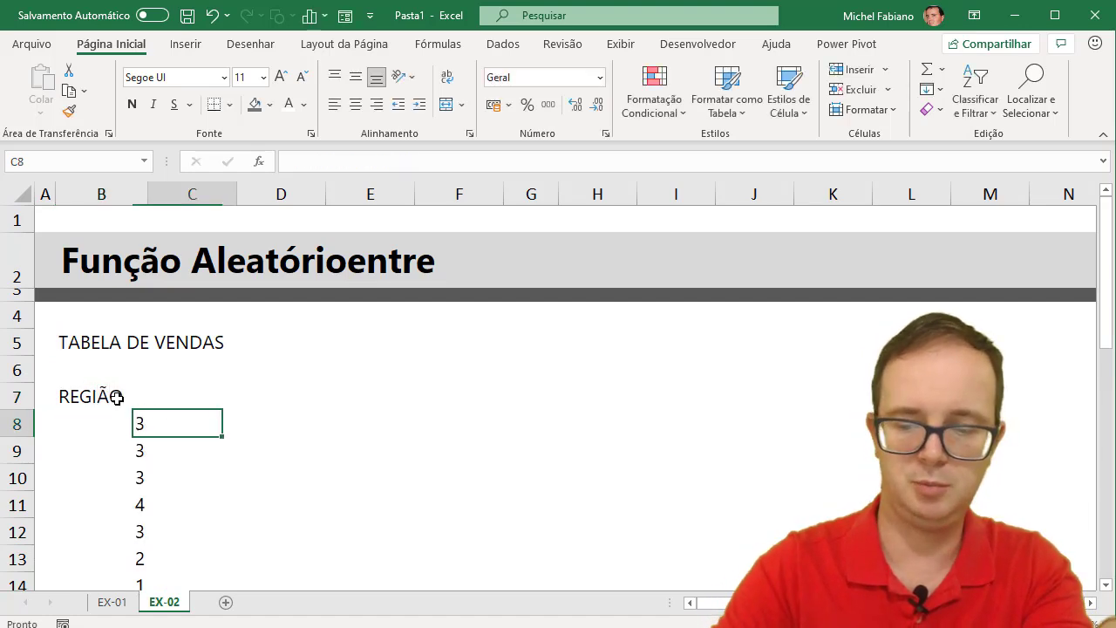
pyautogui.press('Up')
pyautogui.write('VEND')
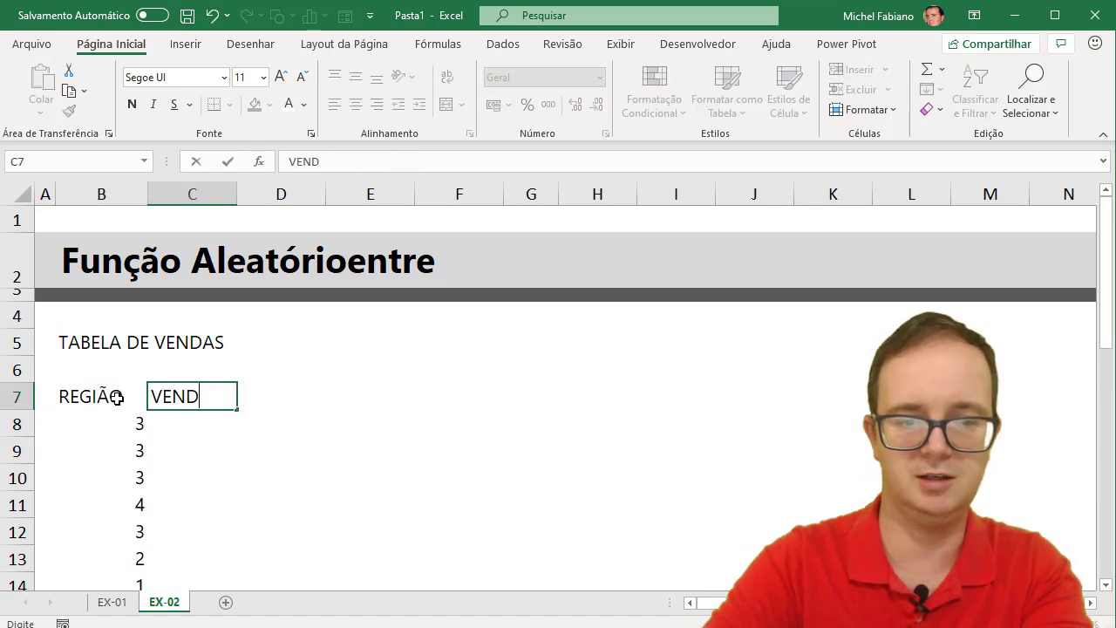
pyautogui.write('AS')
pyautogui.press('Return')
# Step: Fill C8 downward with =ALEATÓRIOENTRE(1000;4000) and apply Contábil accounting format
pyautogui.write('=ALE')
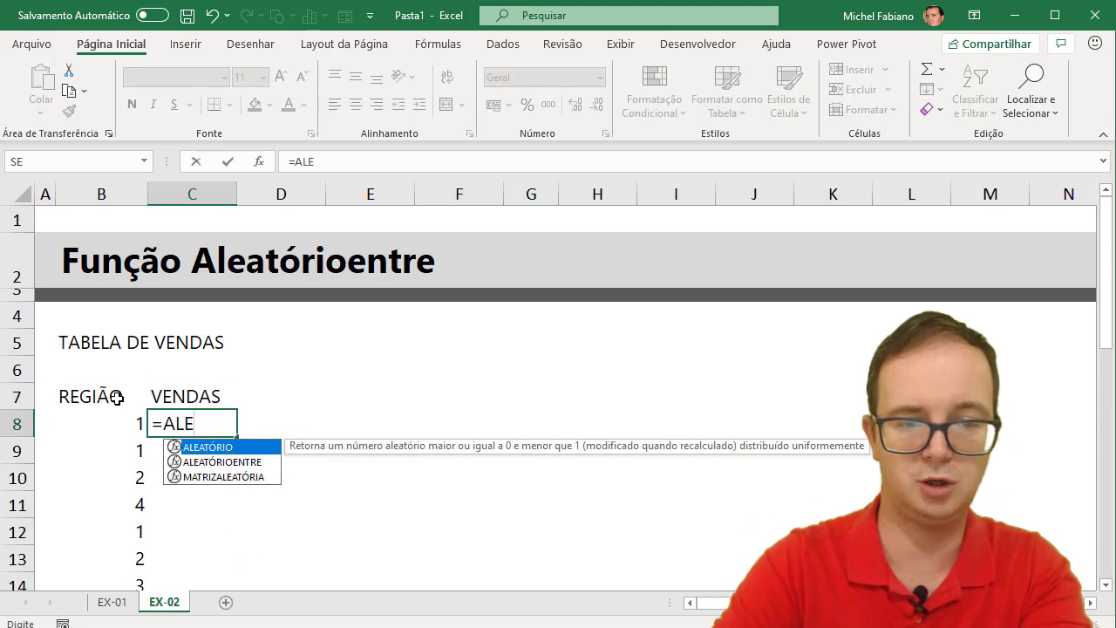
pyautogui.doubleClick(232, 462)
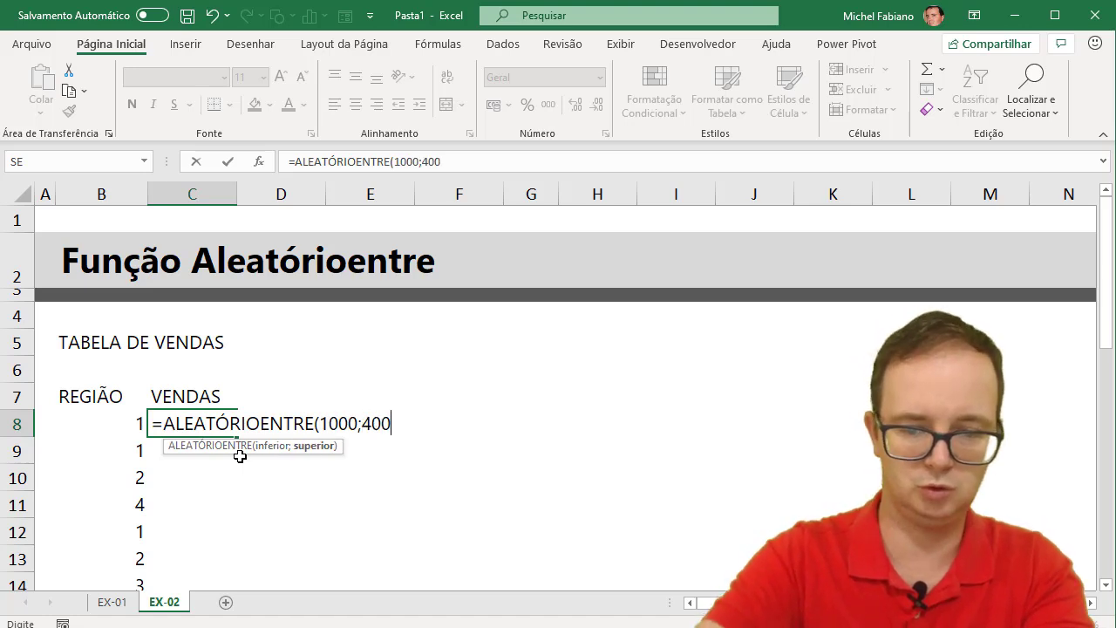
pyautogui.write(')')
pyautogui.press('Return')
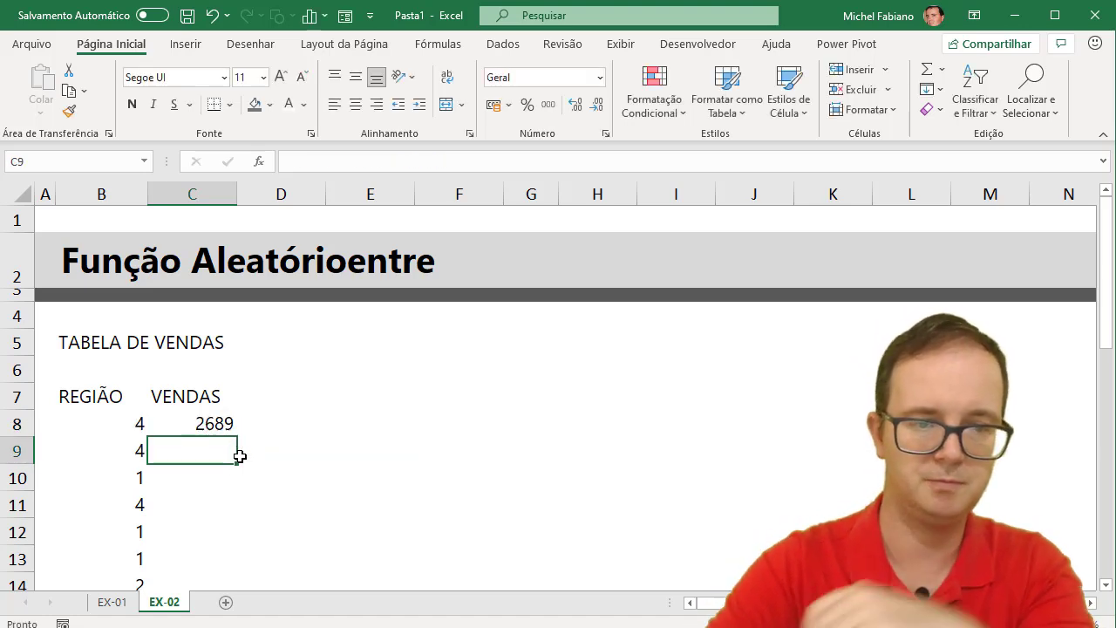
pyautogui.click(224, 423)
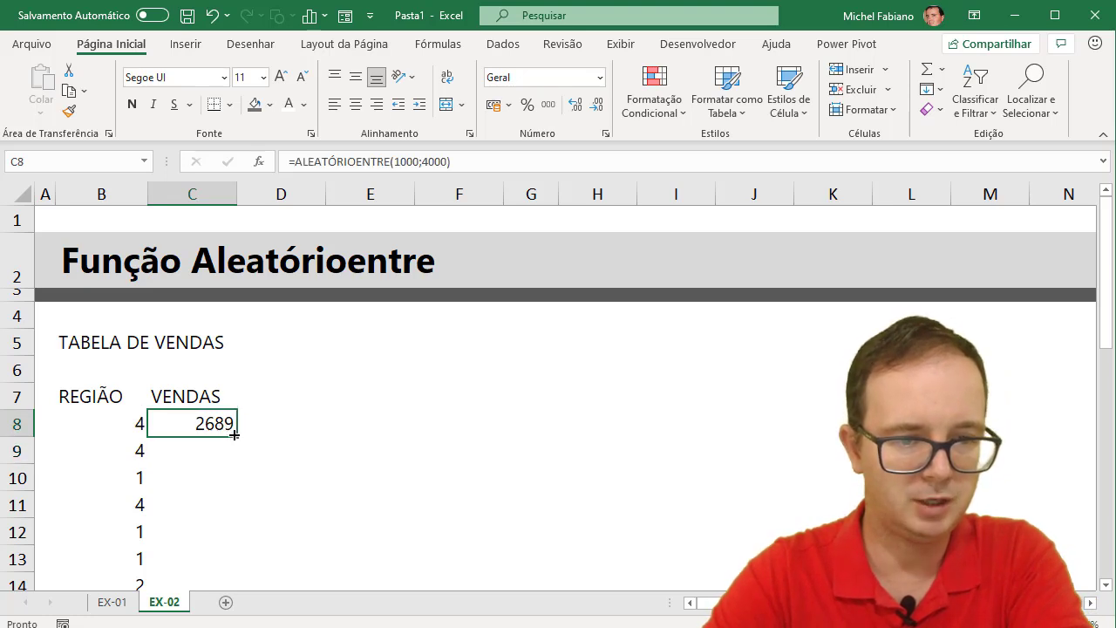
pyautogui.doubleClick(234, 433)
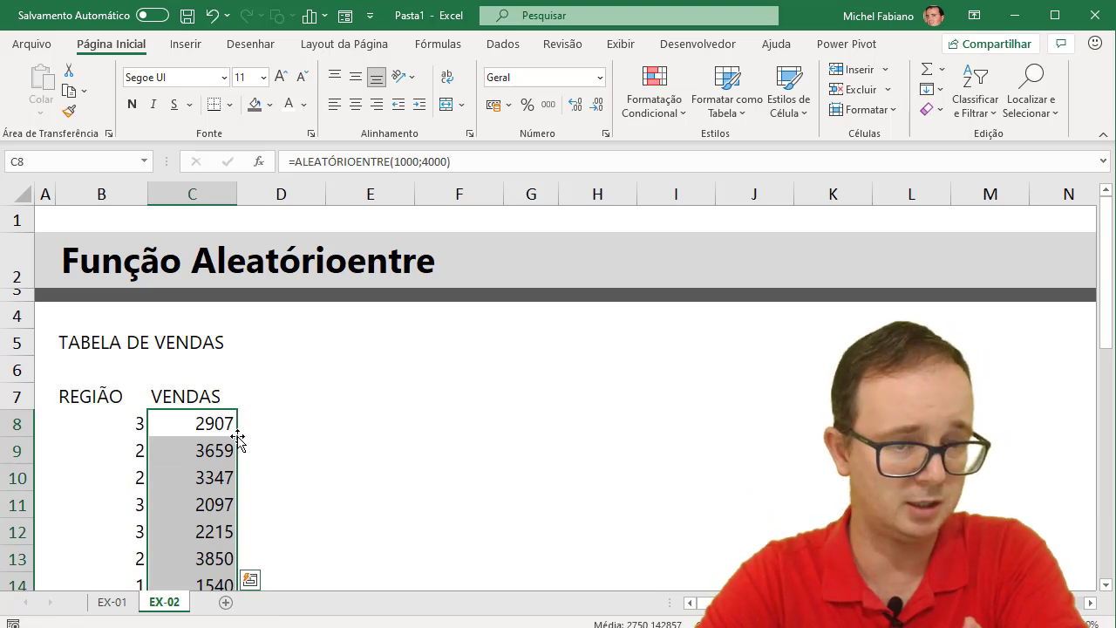
pyautogui.click(498, 105)
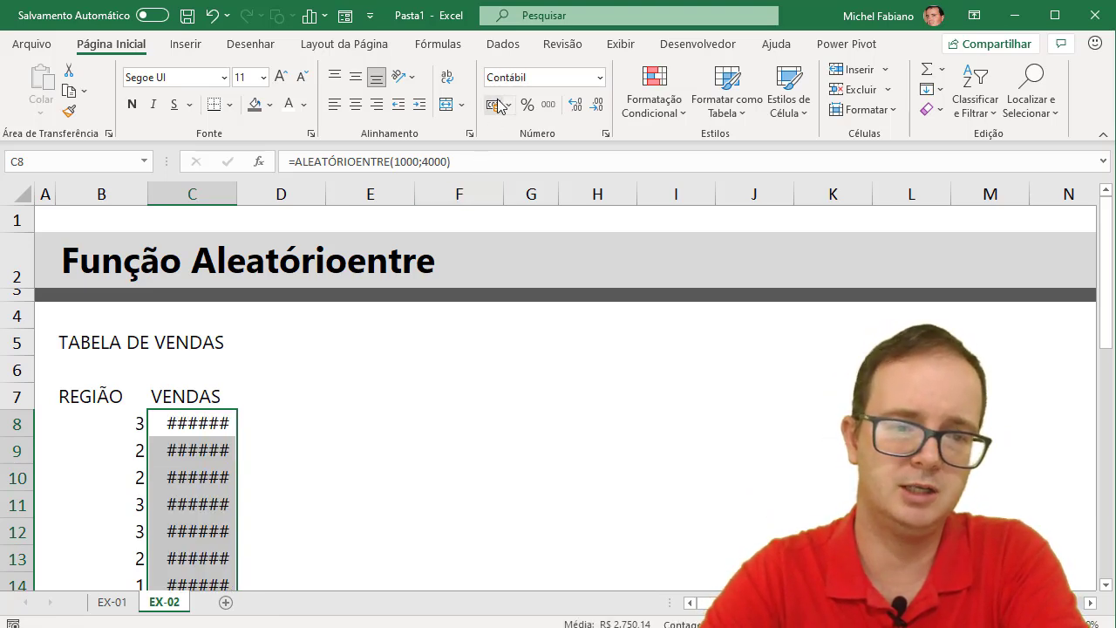
# Step: Autofit column C so the R$ sales amounts display instead of ######
pyautogui.doubleClick(235, 186)
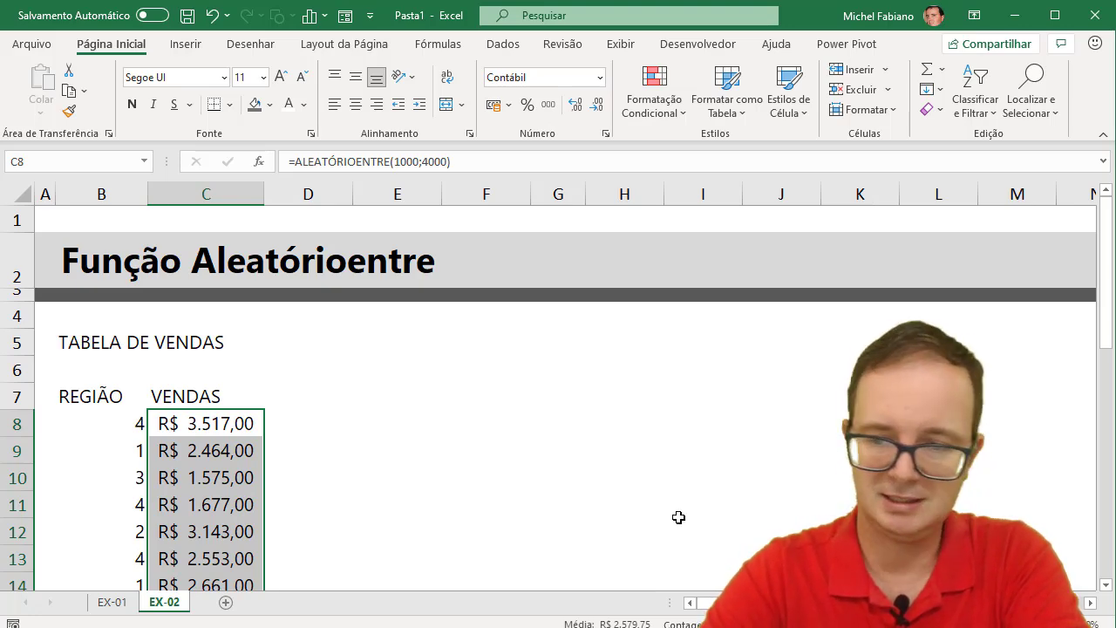
pyautogui.scroll(-2, 1089, 480)
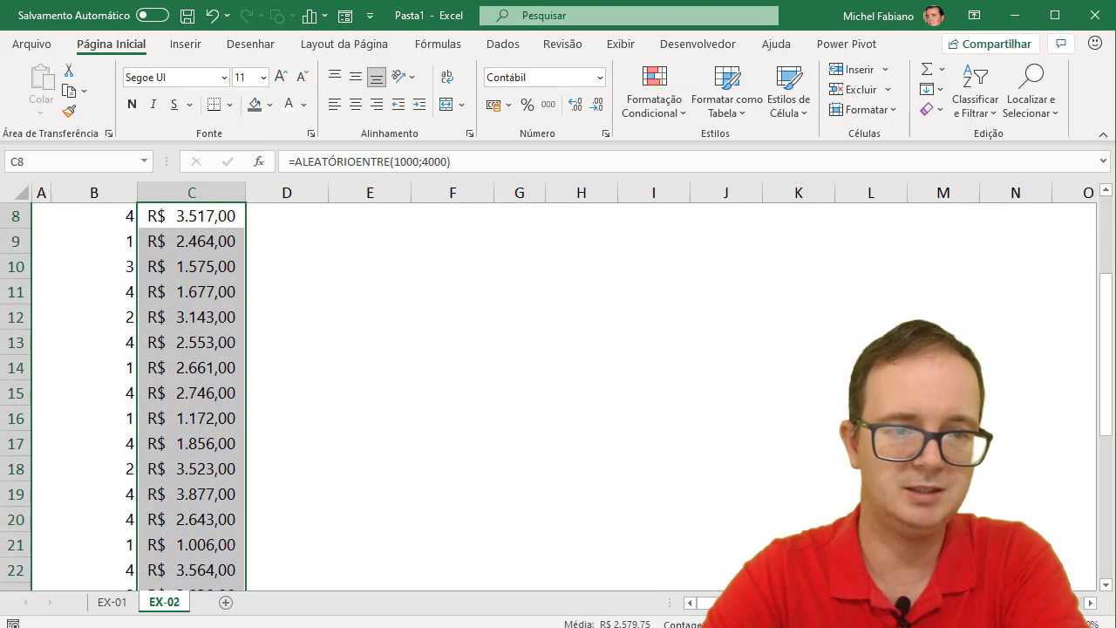
pyautogui.keyDown('ctrl'); pyautogui.scroll(-2, 1089, 479); pyautogui.keyUp('ctrl')
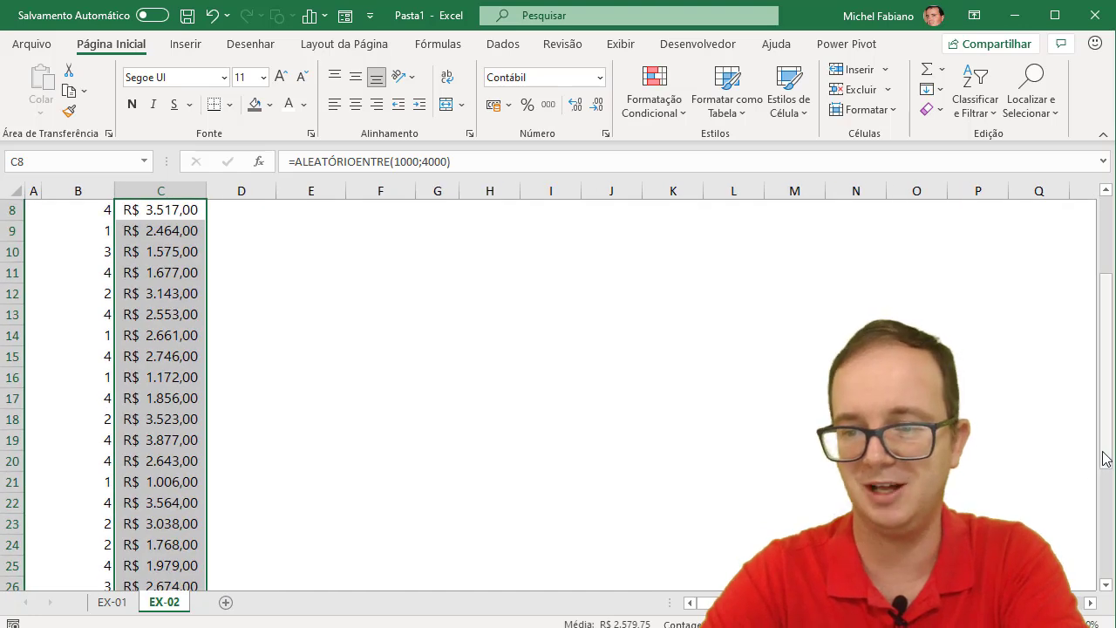
pyautogui.moveTo(1103, 453); pyautogui.dragTo(1090, 344)
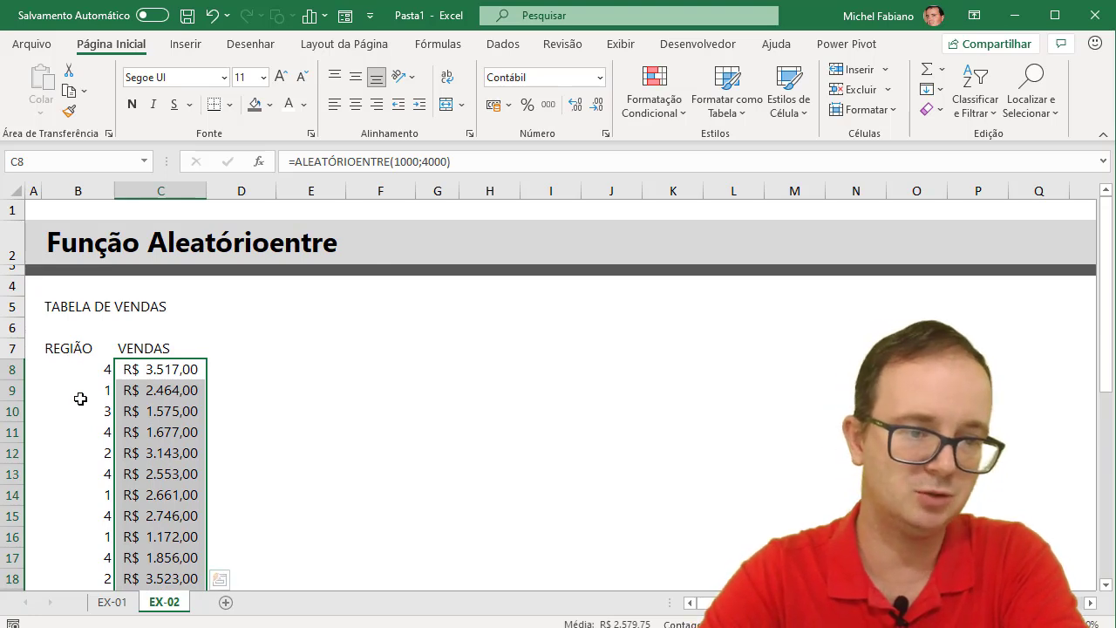
pyautogui.click(91, 372)
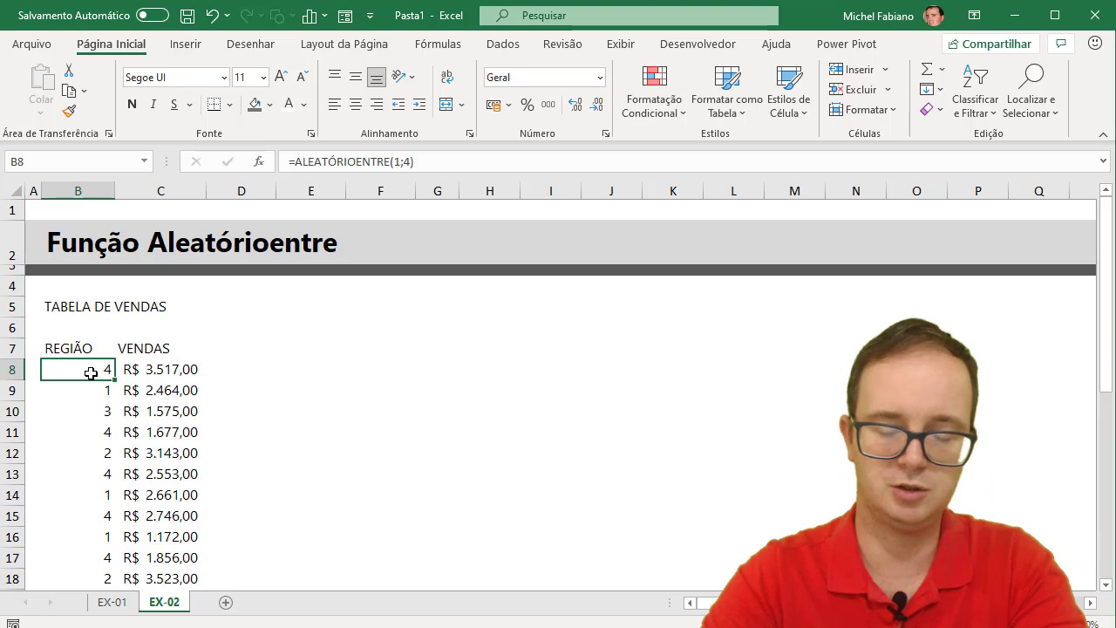
# Step: Copy B8:C35 and paste it back as Valores to fix the random numbers
pyautogui.hotkey('shift', 'Right')
pyautogui.hotkey('ctrl', 'shift', 'Down')
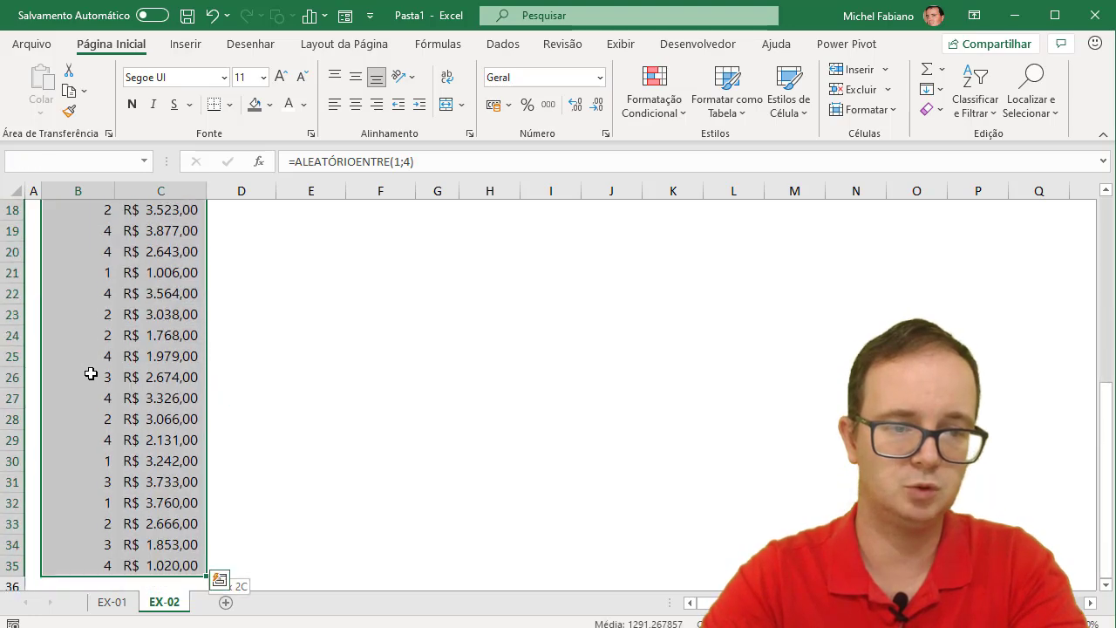
pyautogui.hotkey('ctrl', 'c')
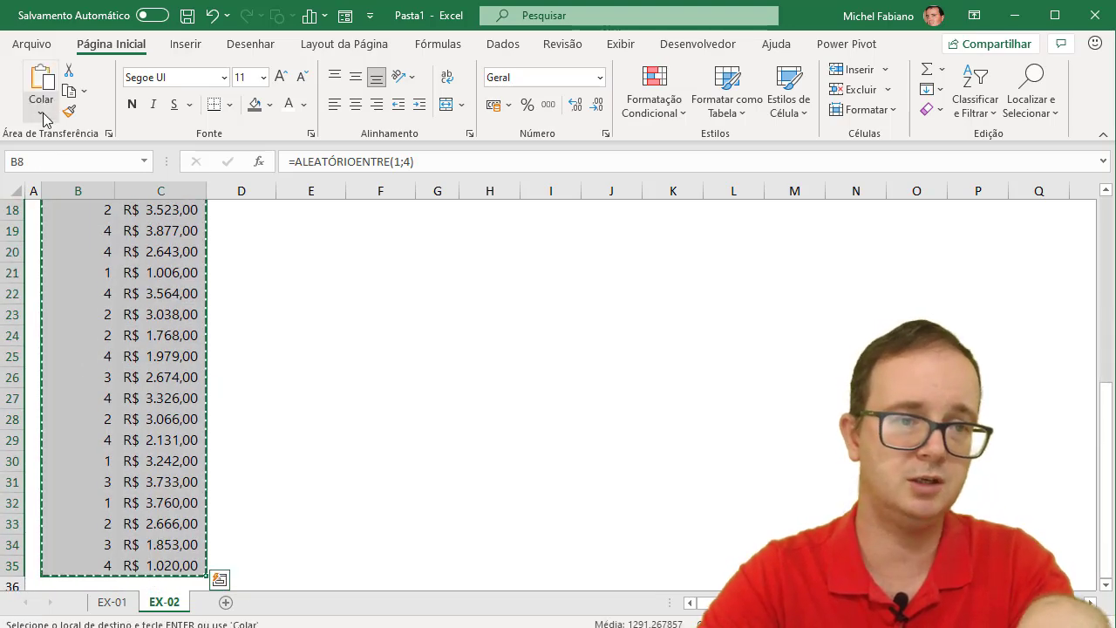
pyautogui.click(41, 109)
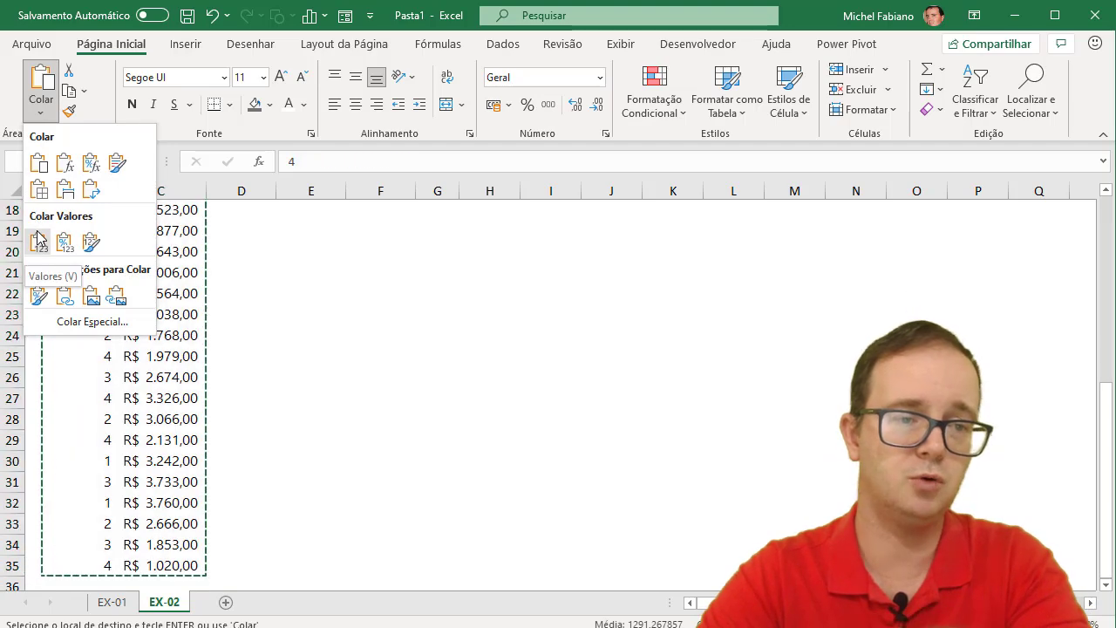
pyautogui.click(38, 241)
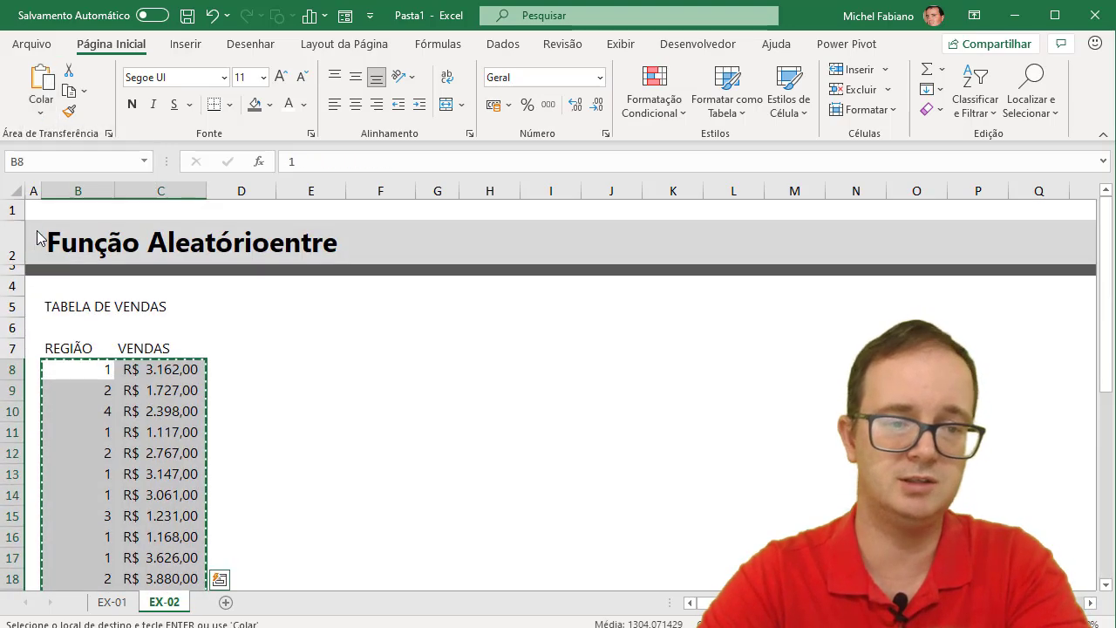
pyautogui.click(113, 365)
pyautogui.press('Escape')
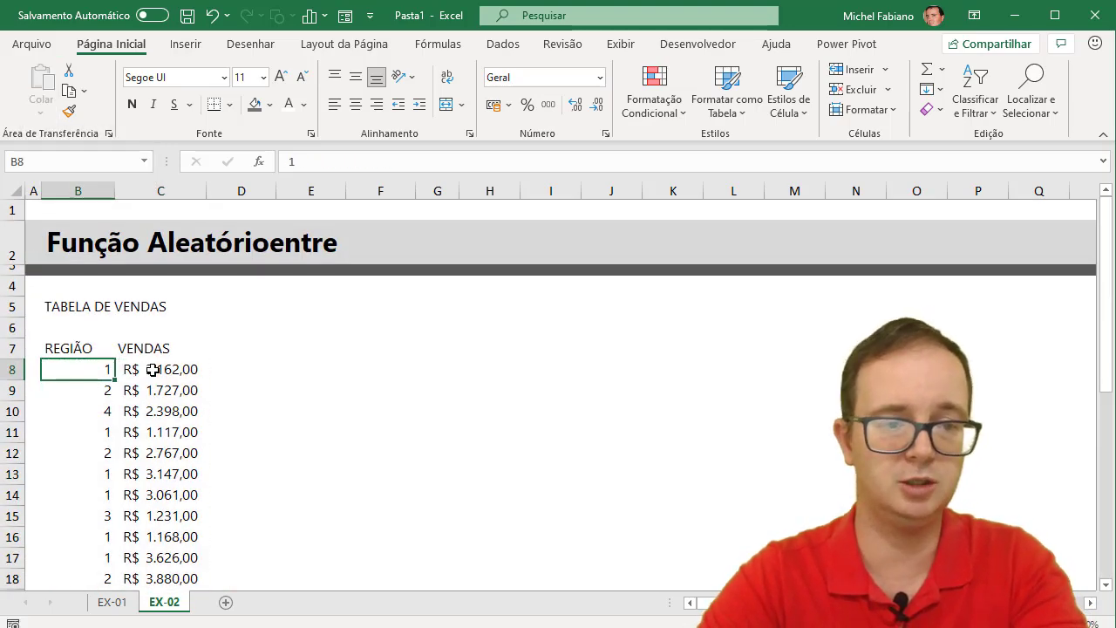
# Step: Check that B8 and C8 now hold plain values rather than formulas
pyautogui.doubleClick(98, 369)
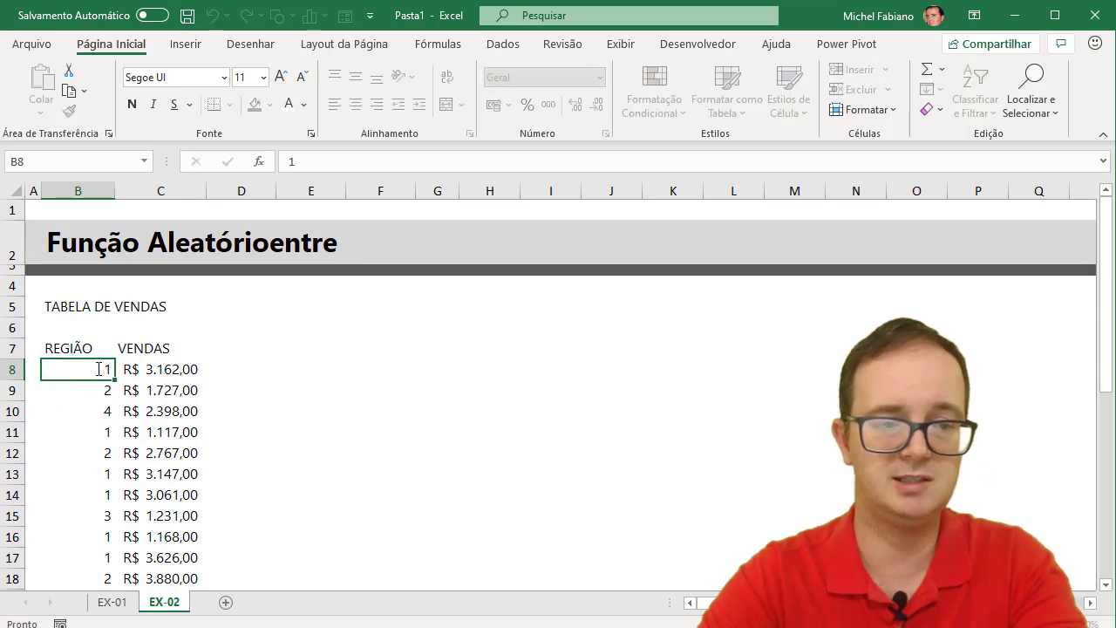
pyautogui.press('Escape')
pyautogui.doubleClick(171, 369)
pyautogui.press('Escape')
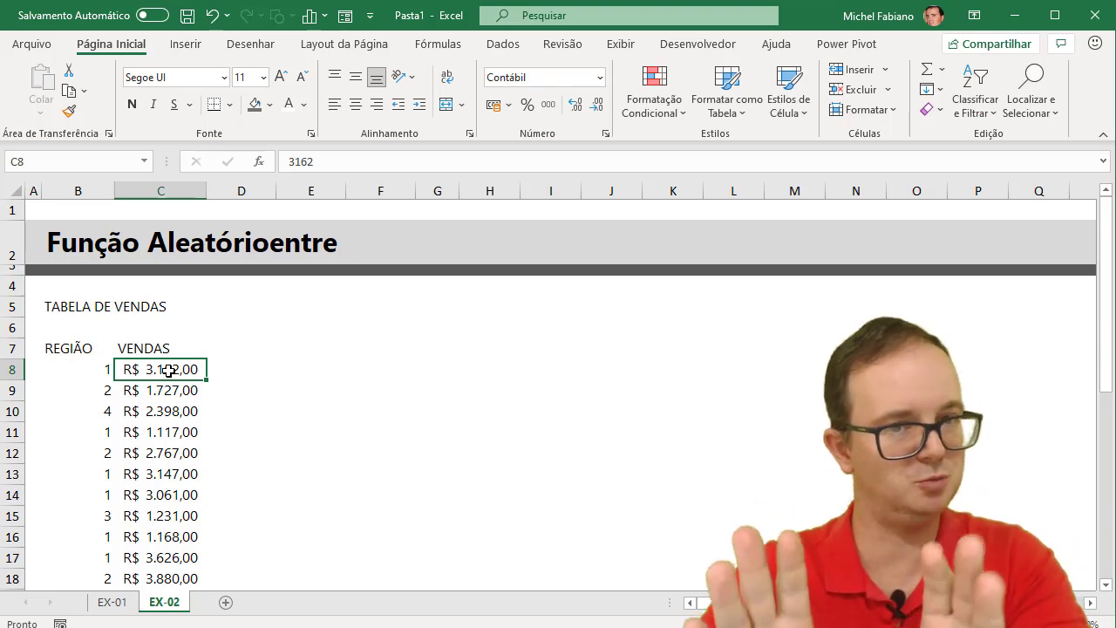
pyautogui.click(86, 367)
# Step: Select the region codes and replace every 1 with NORTE
pyautogui.hotkey('ctrl', 'shift', 'Down')
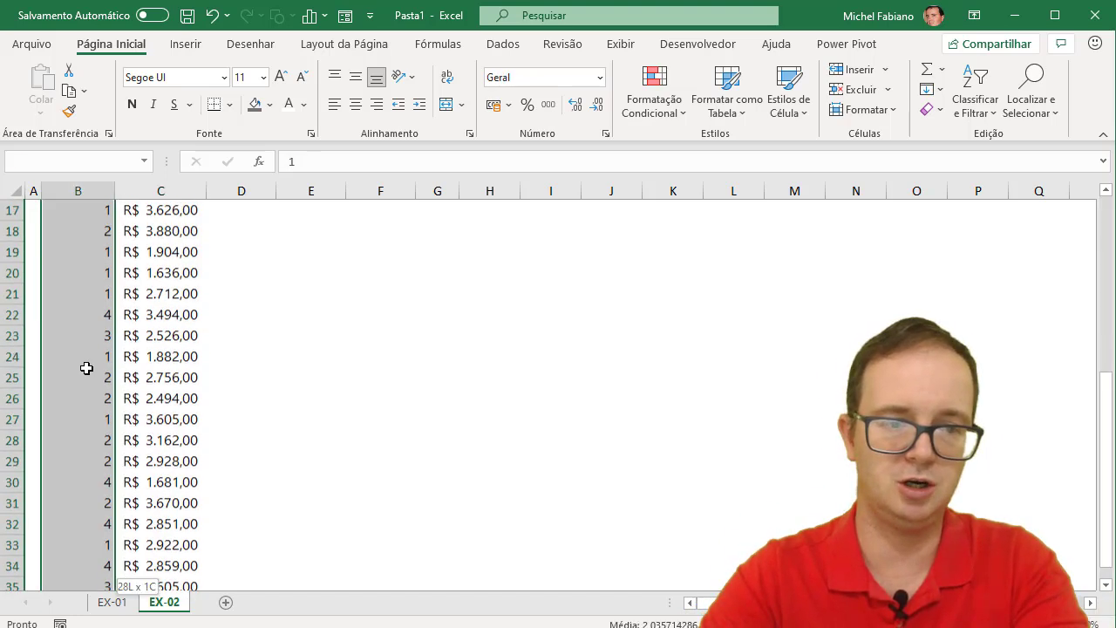
pyautogui.hotkey('ctrl', 'l')
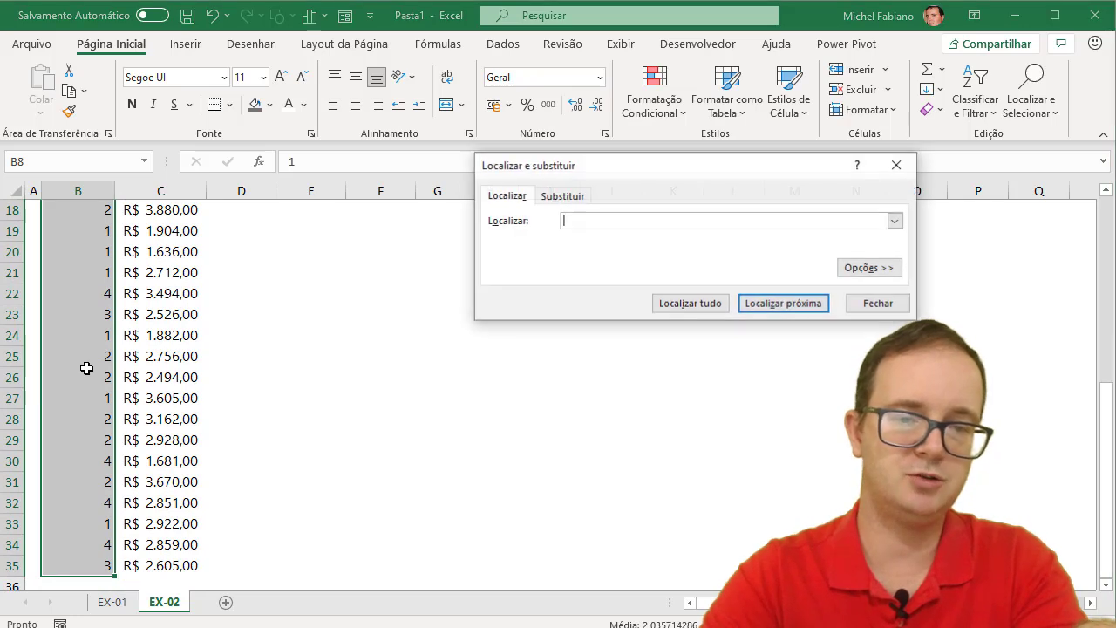
pyautogui.click(563, 197)
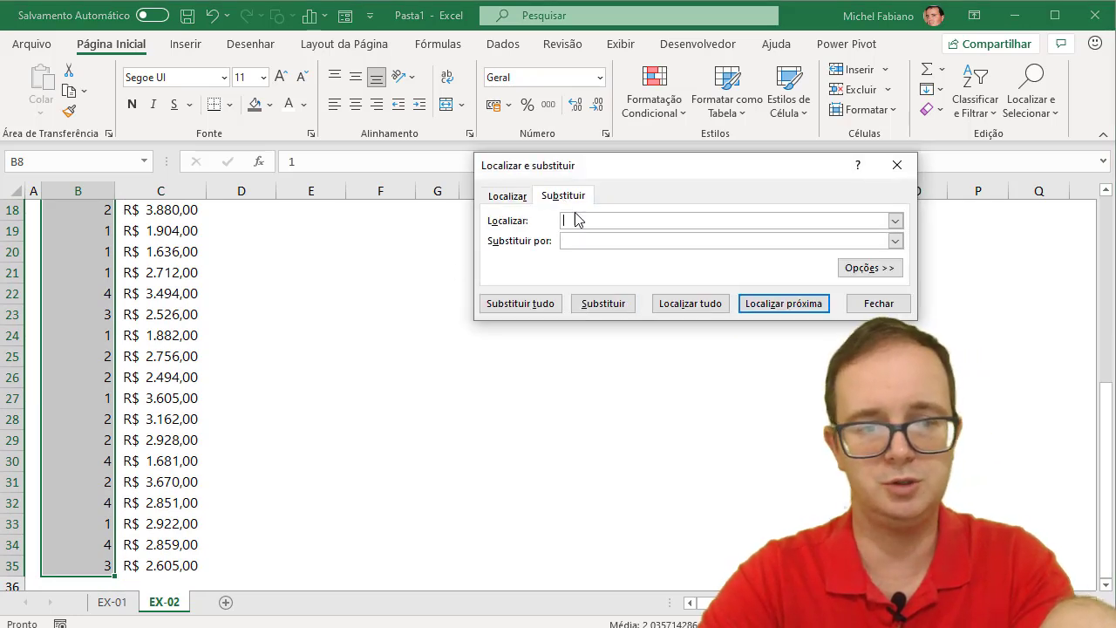
pyautogui.write('1')
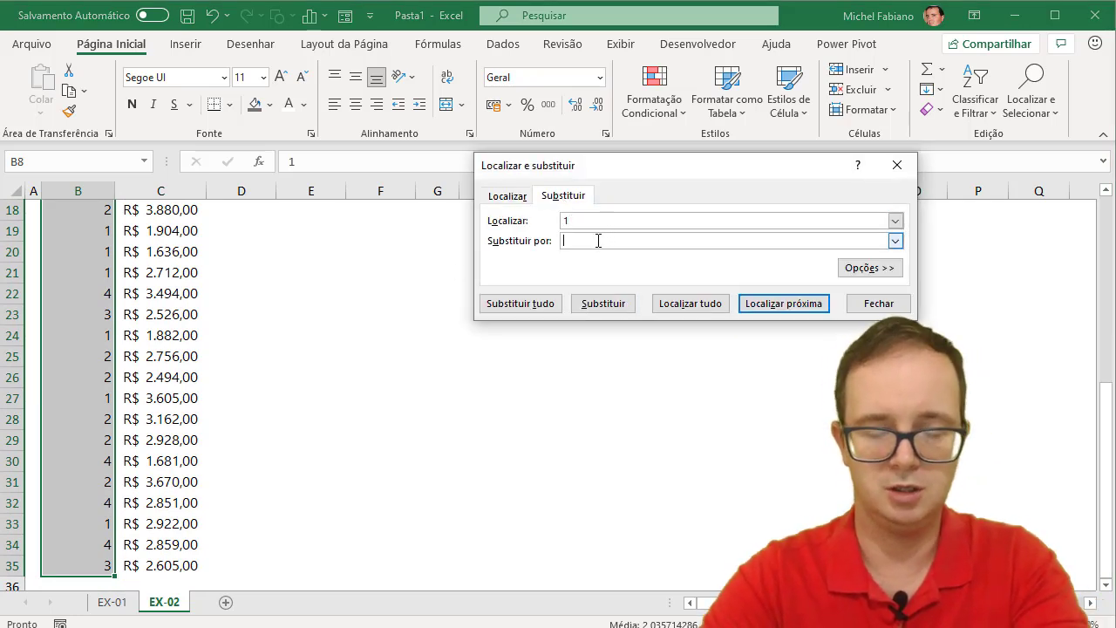
pyautogui.write('nORT')
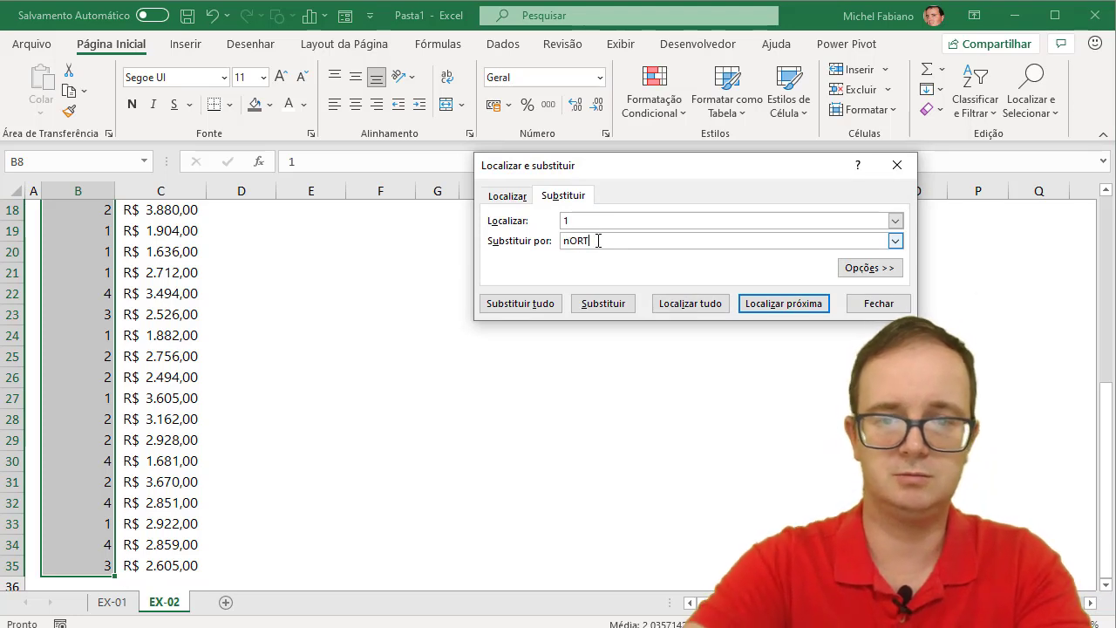
pyautogui.press('BackSpace')
pyautogui.press('BackSpace')
pyautogui.press('BackSpace')
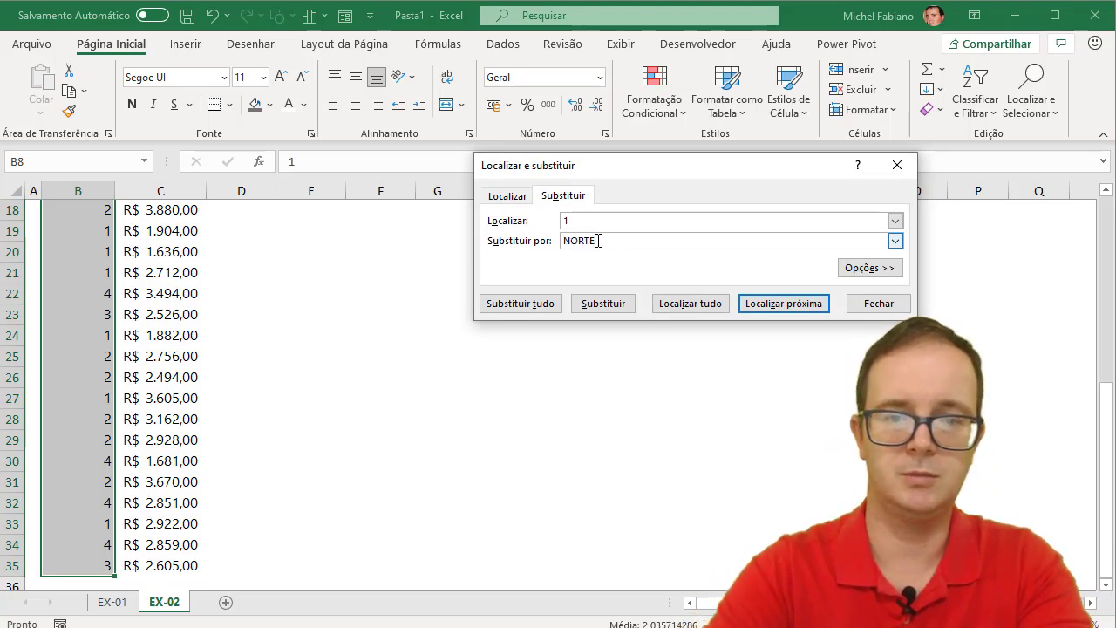
pyautogui.click(523, 303)
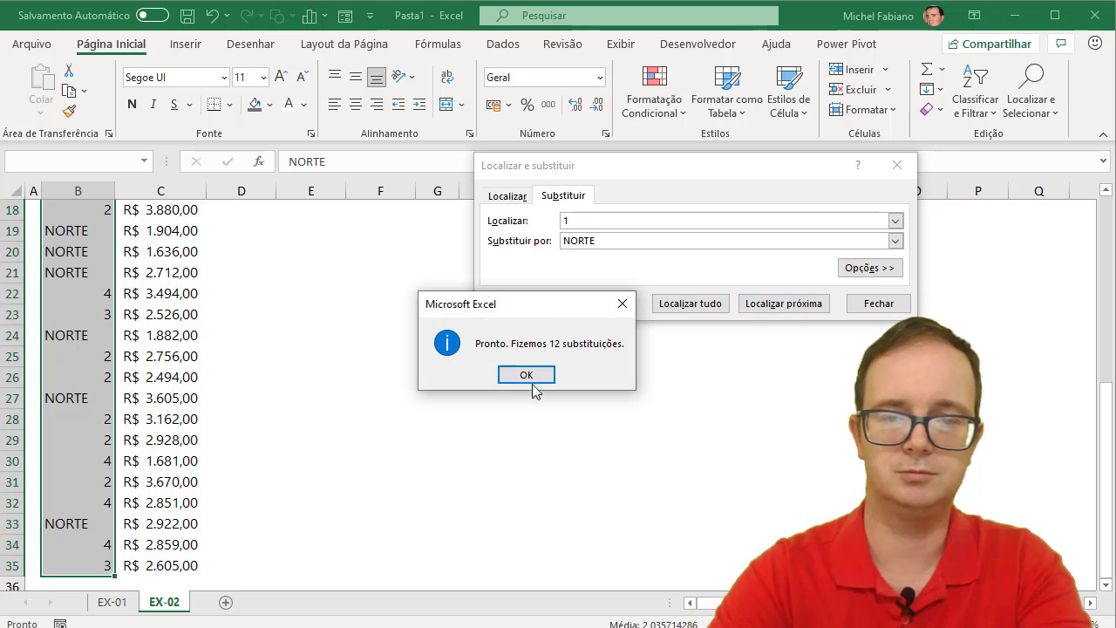
pyautogui.click(528, 375)
# Step: Replace every 2 with SUL and every 3 with OESTE
pyautogui.click(575, 223)
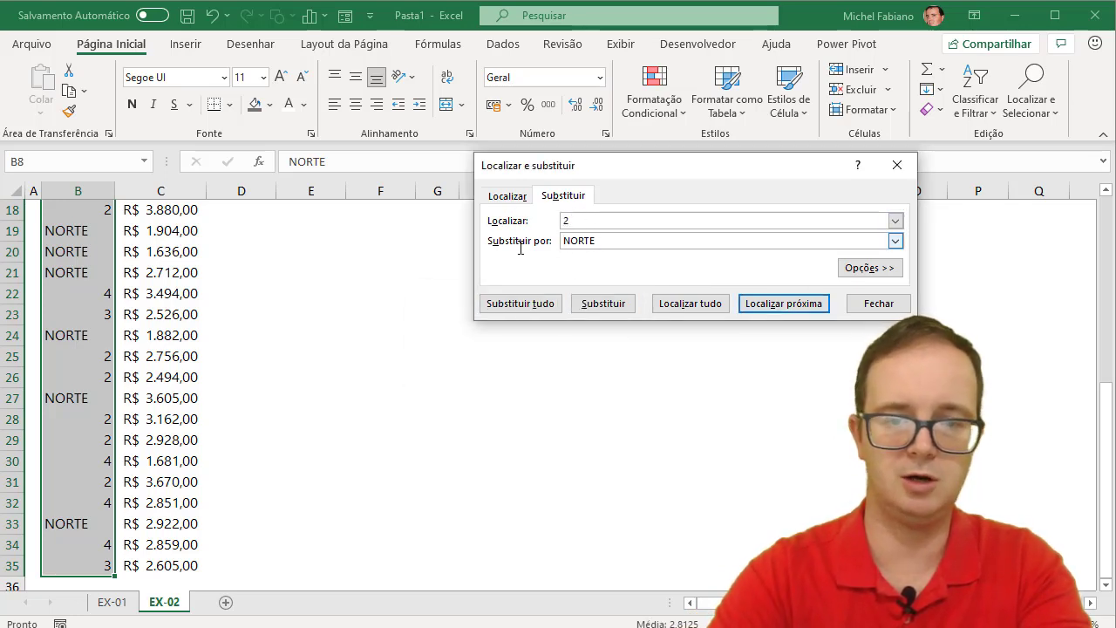
pyautogui.write('SU')
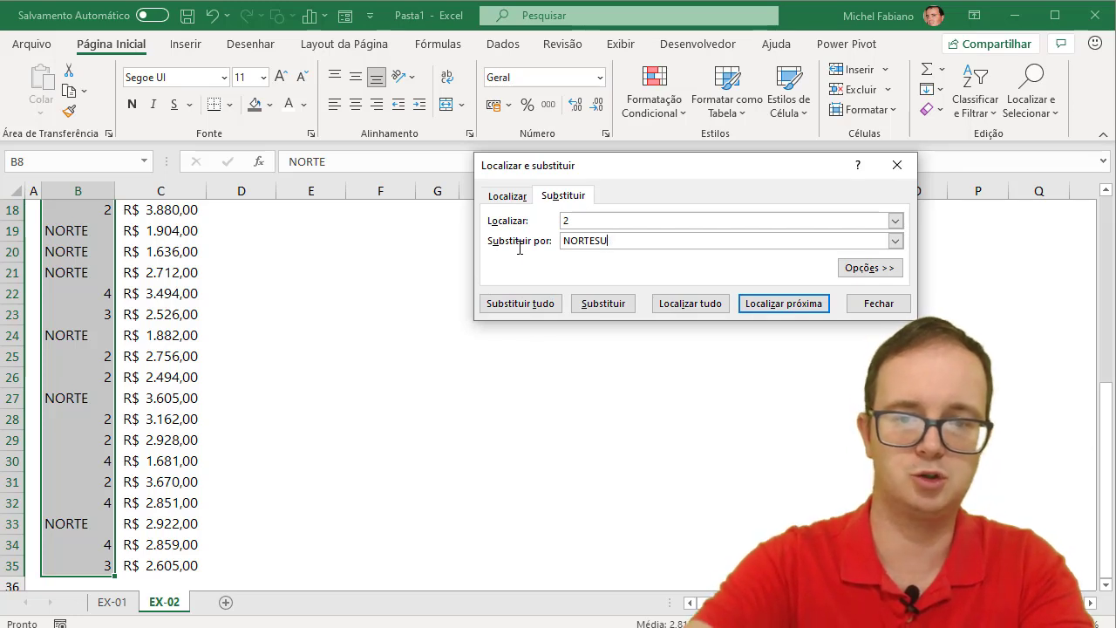
pyautogui.write('LL')
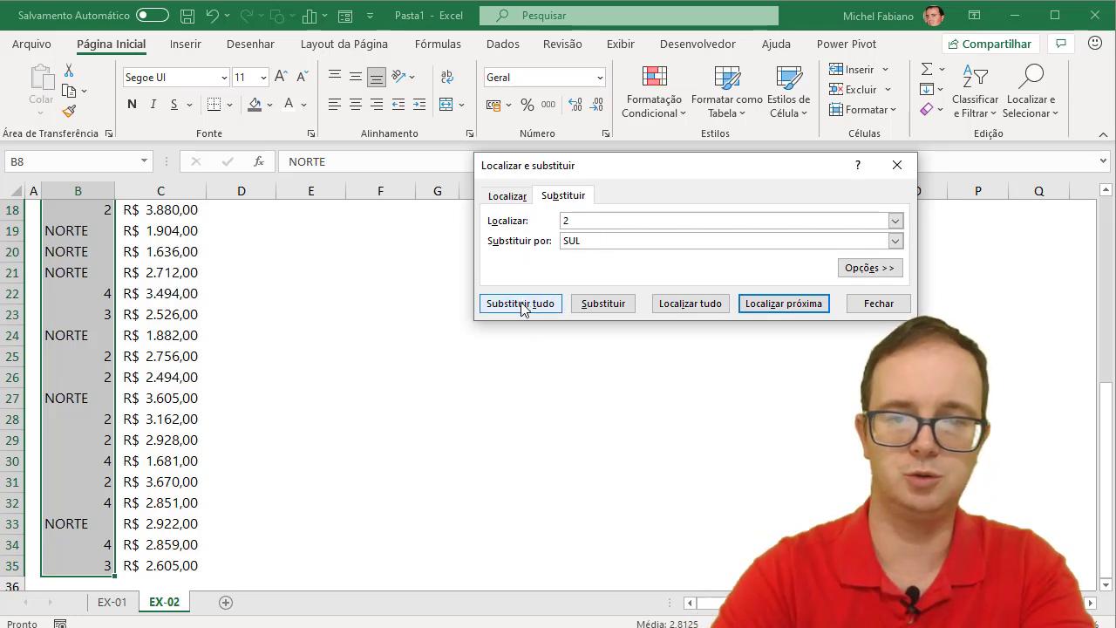
pyautogui.click(521, 304)
pyautogui.click(526, 374)
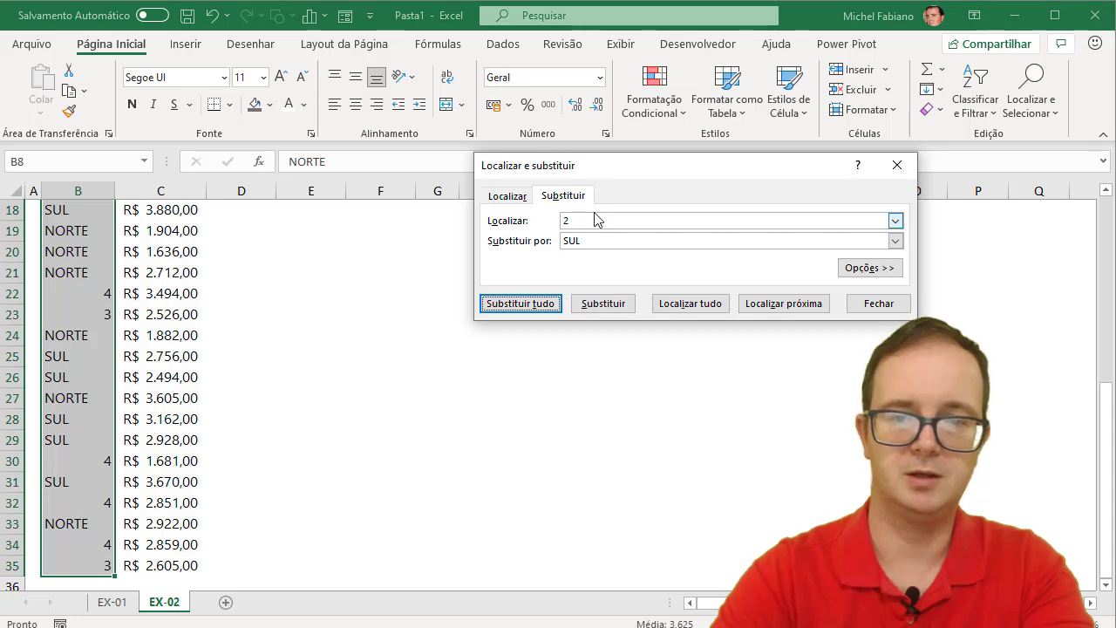
pyautogui.click(578, 221)
pyautogui.write('3')
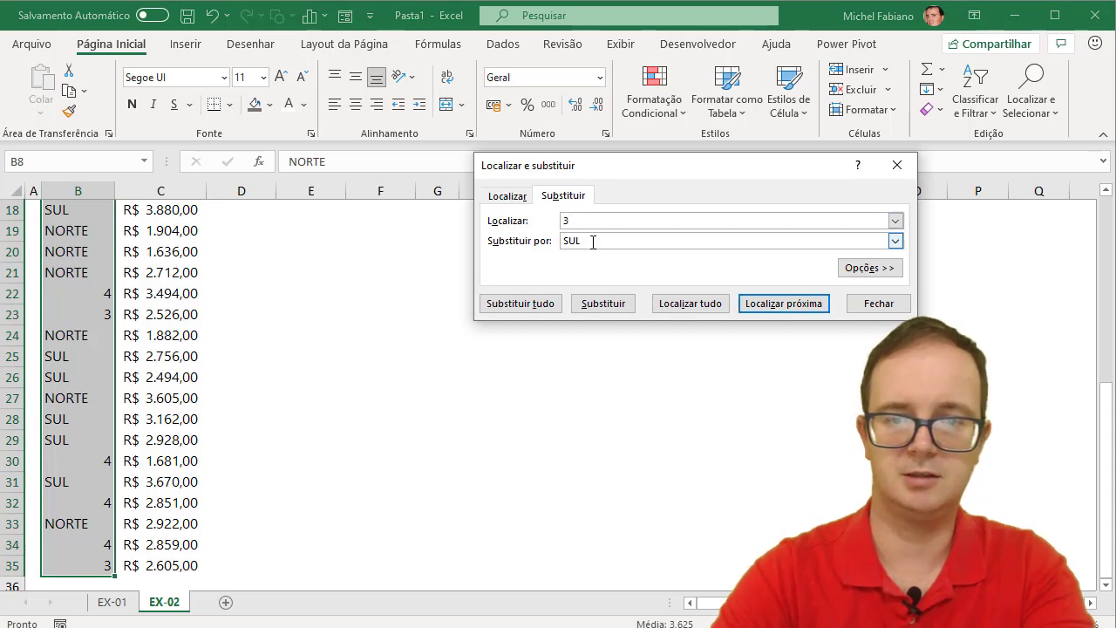
pyautogui.write('OESTE')
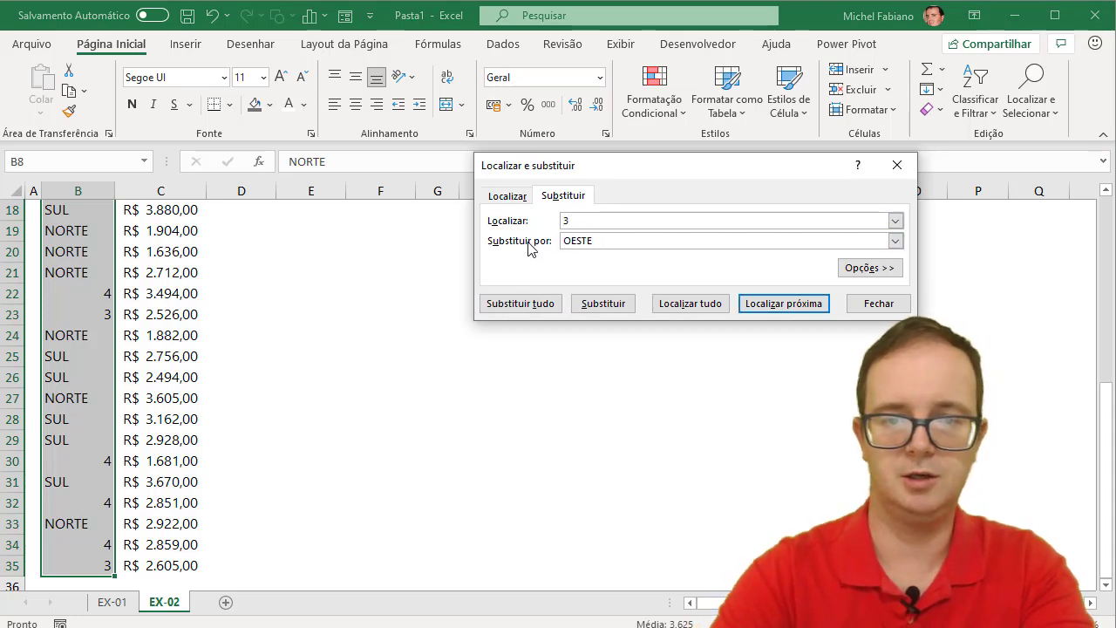
pyautogui.click(521, 301)
pyautogui.click(530, 375)
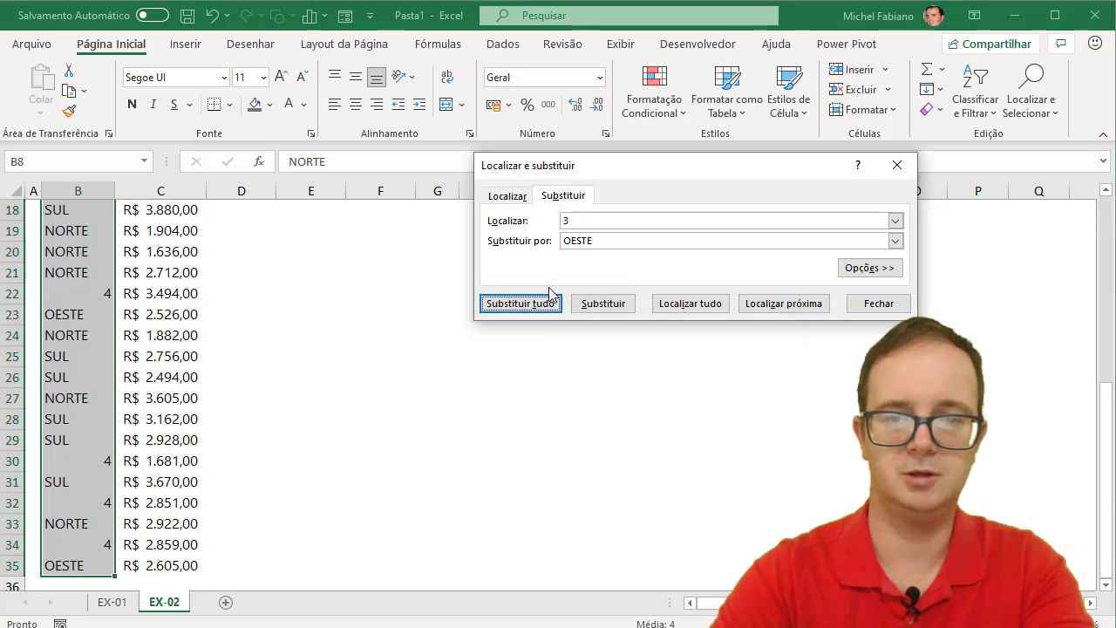
# Step: Replace every 4 with LESTE and close Localizar e substituir
pyautogui.click(565, 220)
pyautogui.write('4')
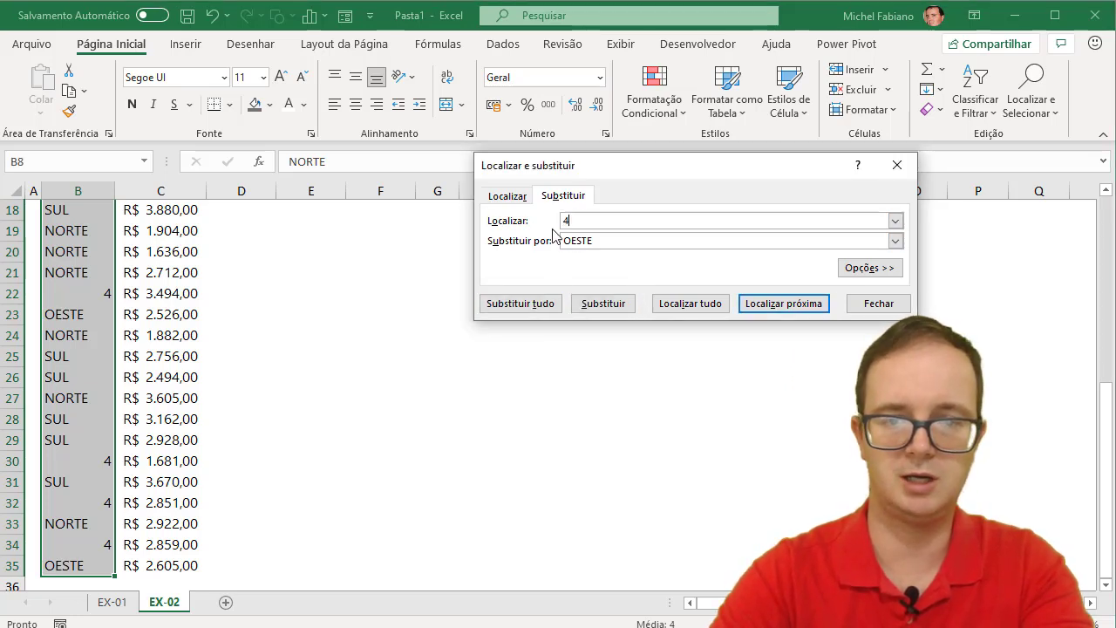
pyautogui.write('LESTE')
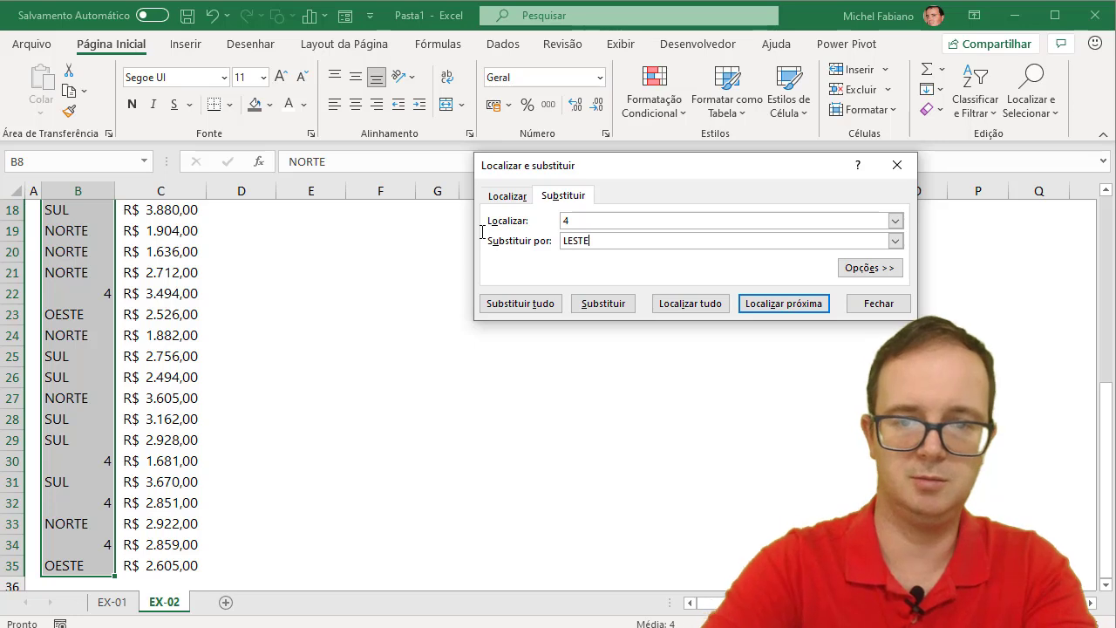
pyautogui.click(525, 304)
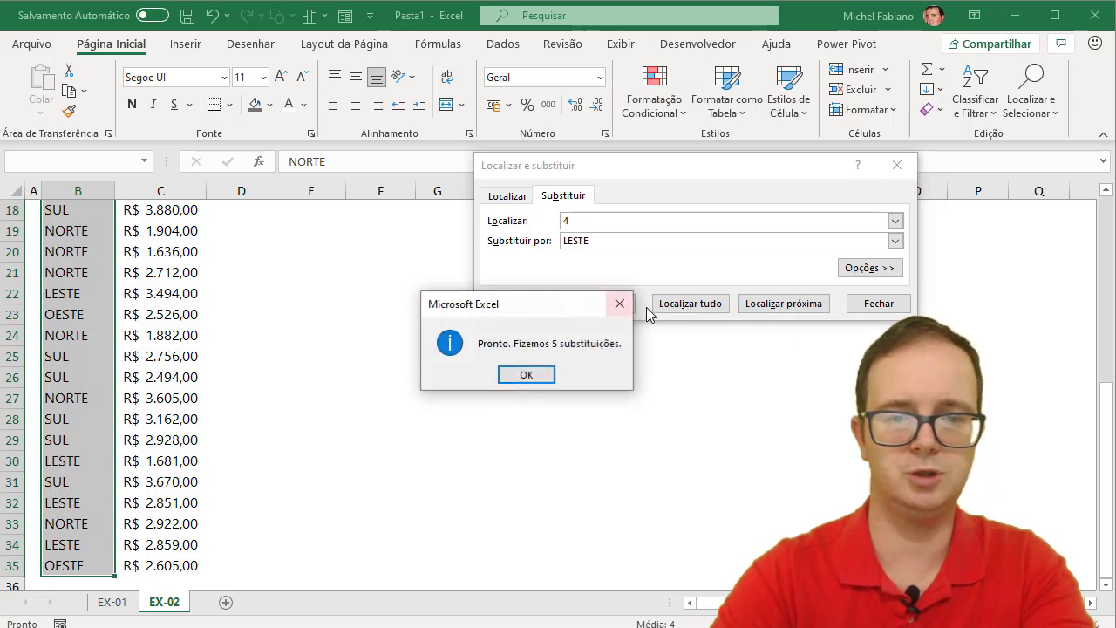
pyautogui.click(525, 375)
pyautogui.click(879, 303)
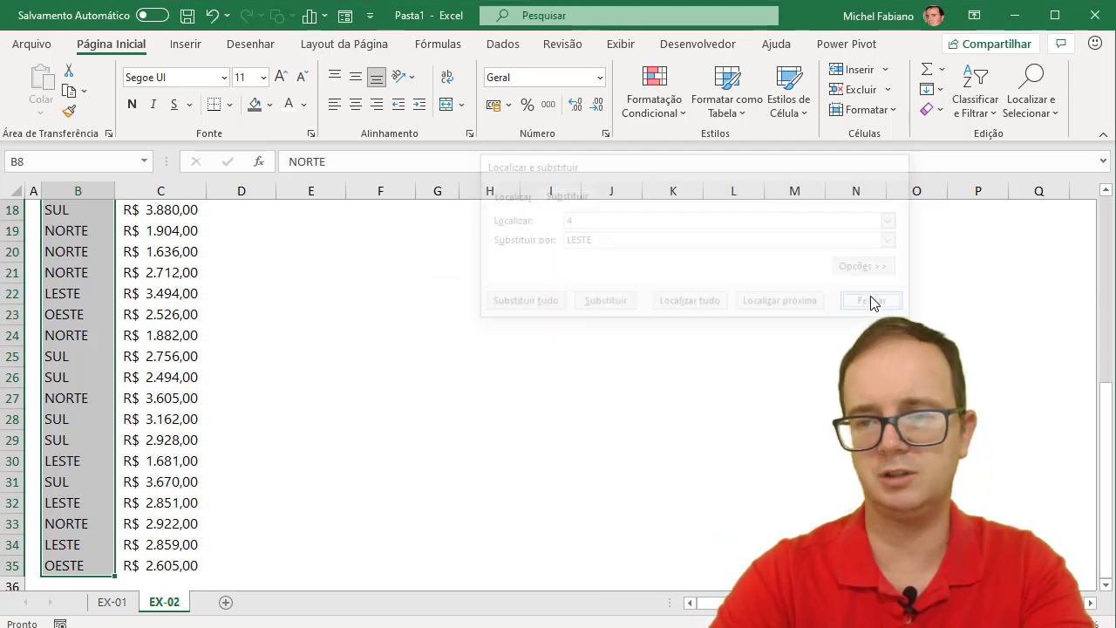
pyautogui.moveTo(1107, 445); pyautogui.dragTo(1060, 298)
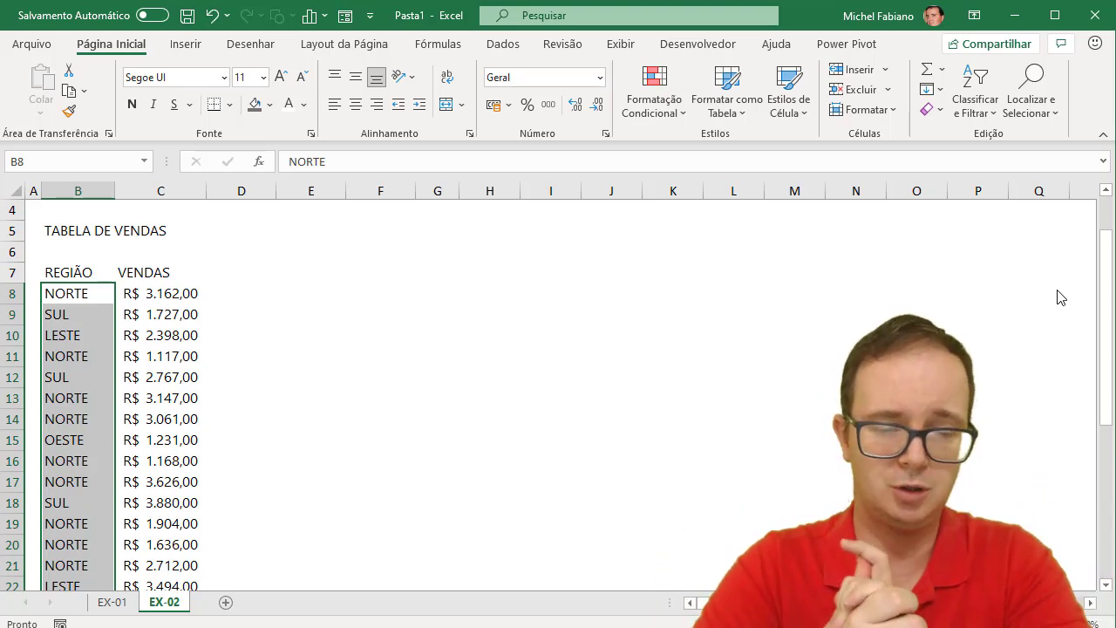
# Step: Type the header DATA into cell D7 next to VENDAS
pyautogui.click(247, 270)
pyautogui.write('DATA')
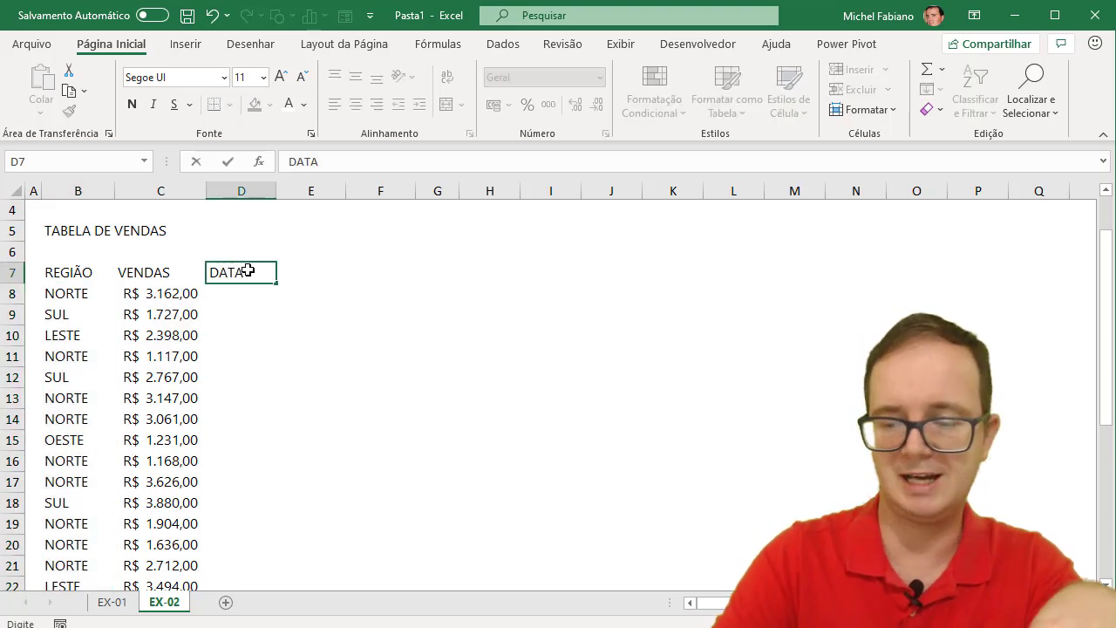
pyautogui.press('Tab')
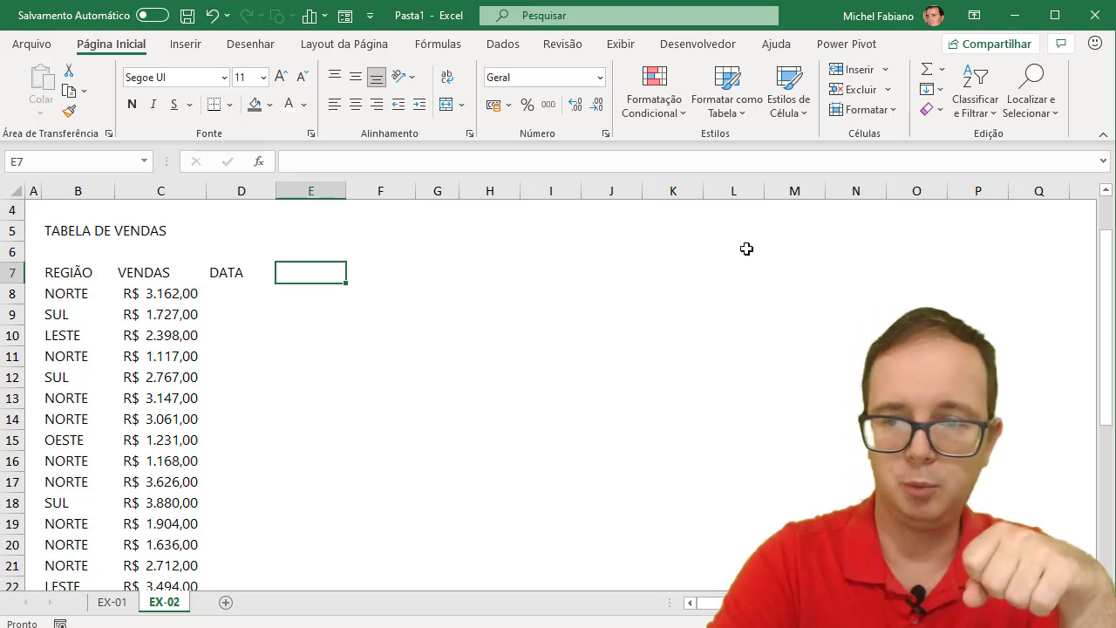
pyautogui.scroll(1, 723, 259)
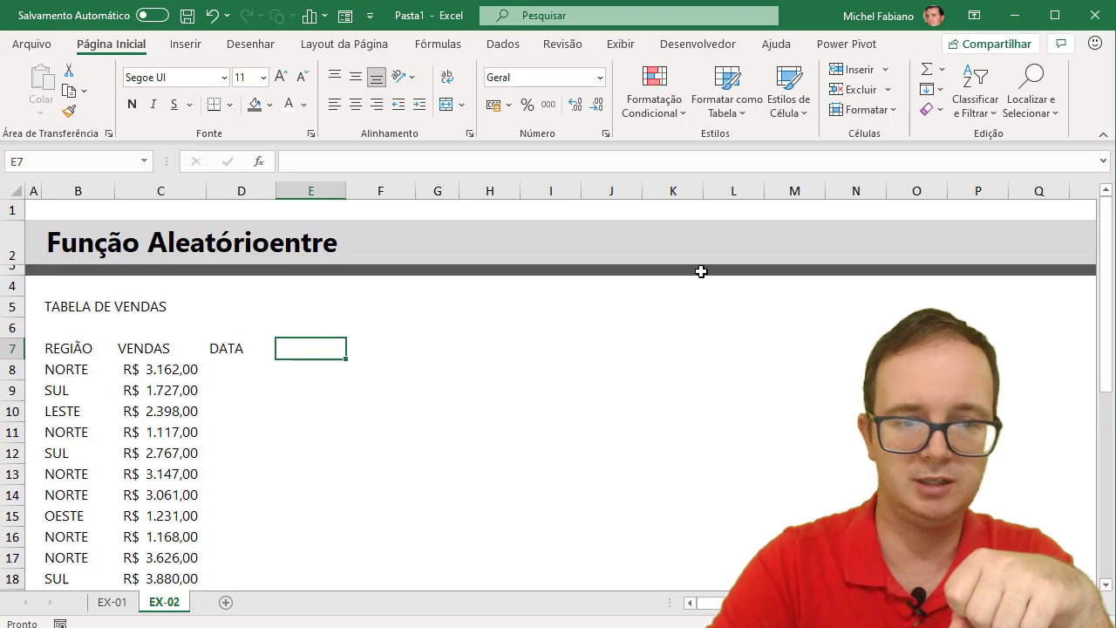
# Step: Enter the start date 01/01/2020 in F5 and end date 01/01/2021 in F6, widening column F
pyautogui.click(401, 307)
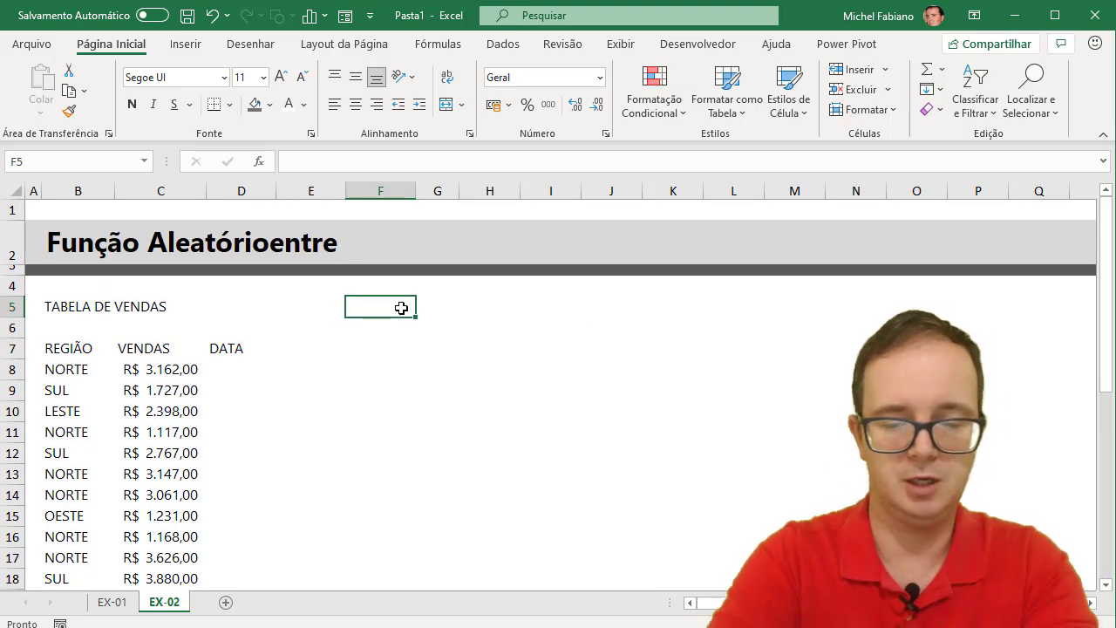
pyautogui.write('01-01-2020')
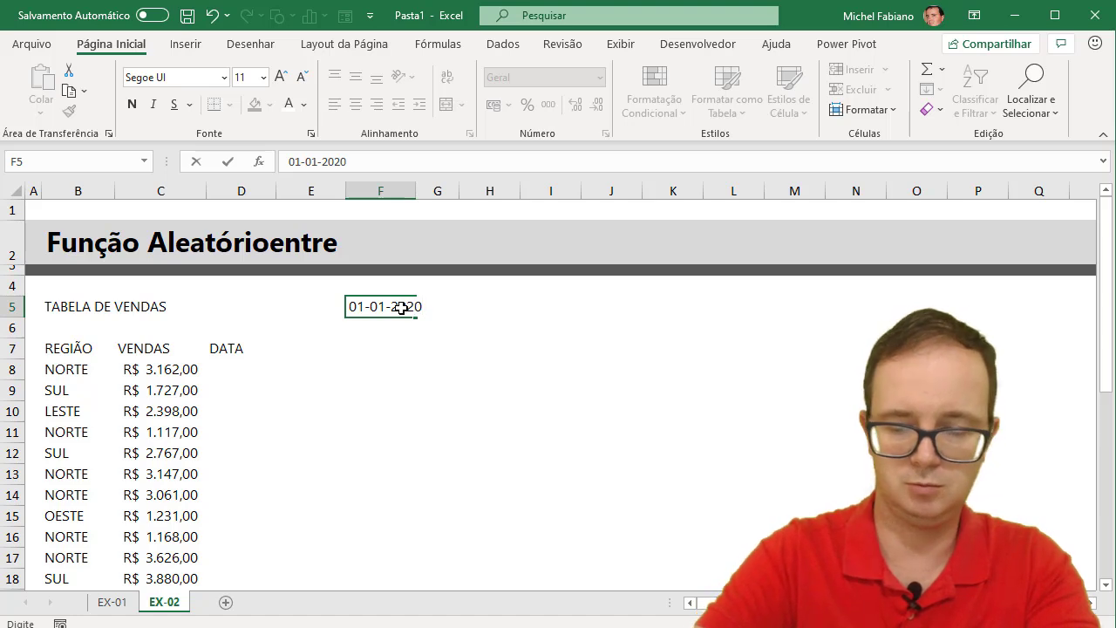
pyautogui.press('Return')
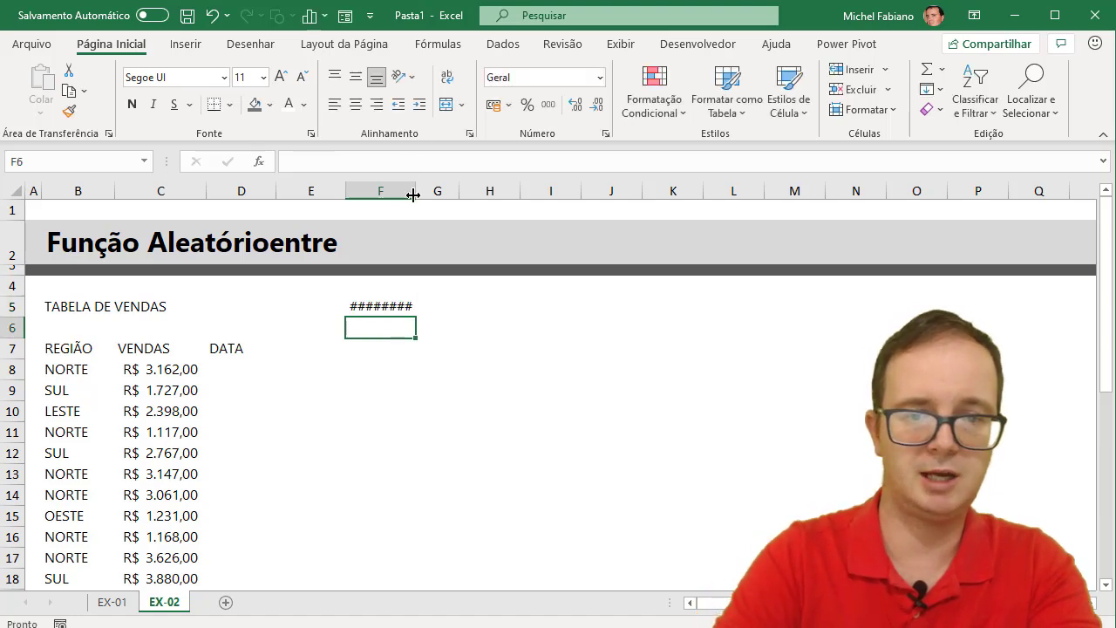
pyautogui.doubleClick(413, 195)
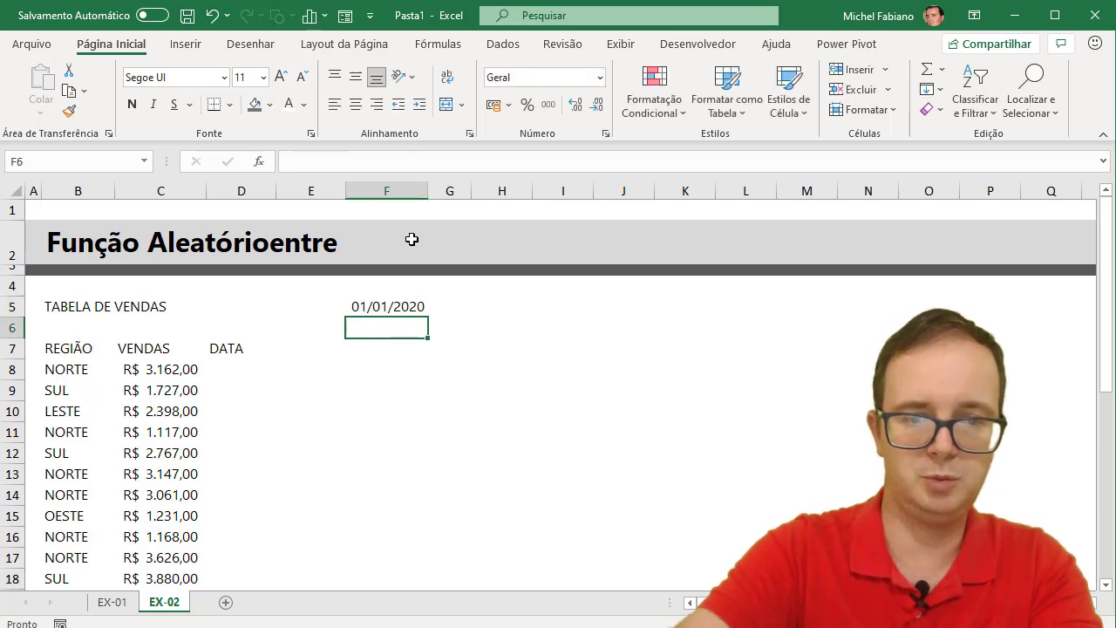
pyautogui.write('01')
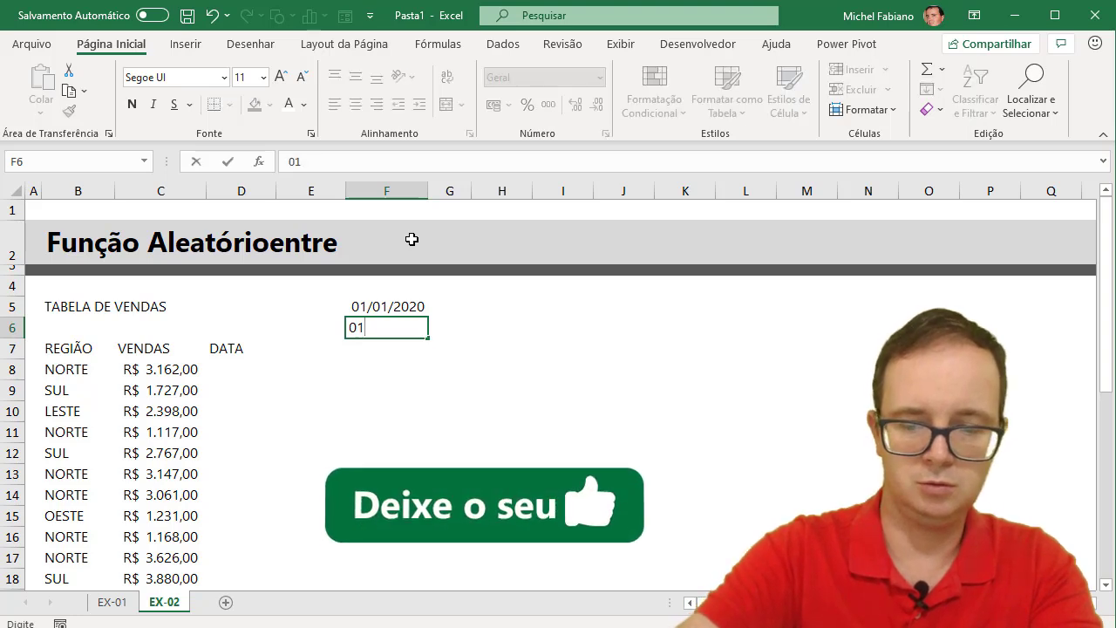
pyautogui.write('-01-2021')
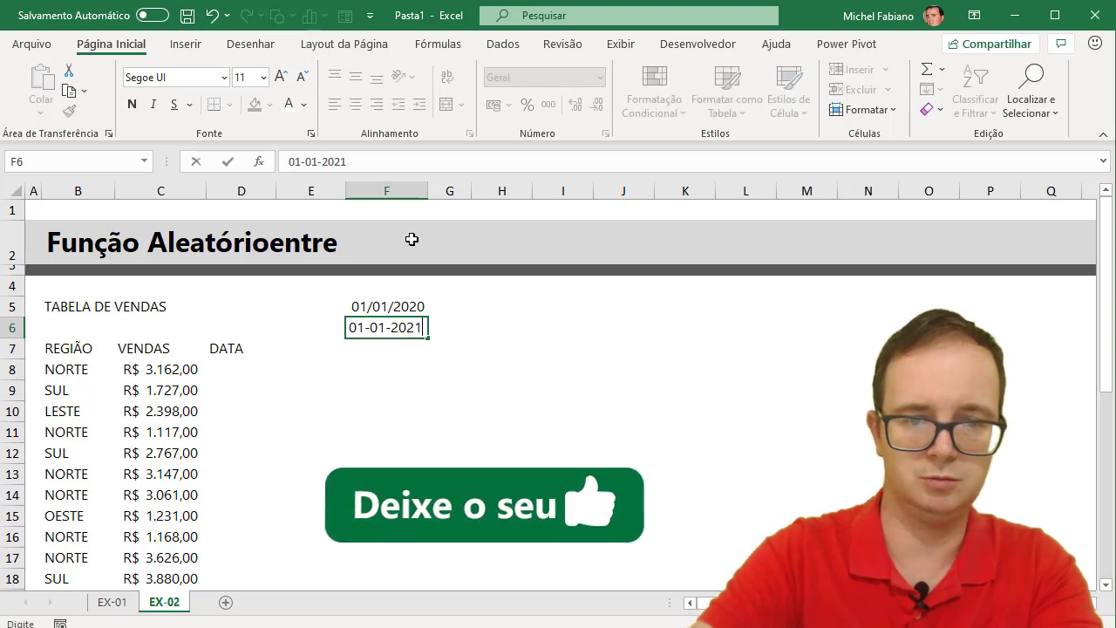
pyautogui.press('Return')
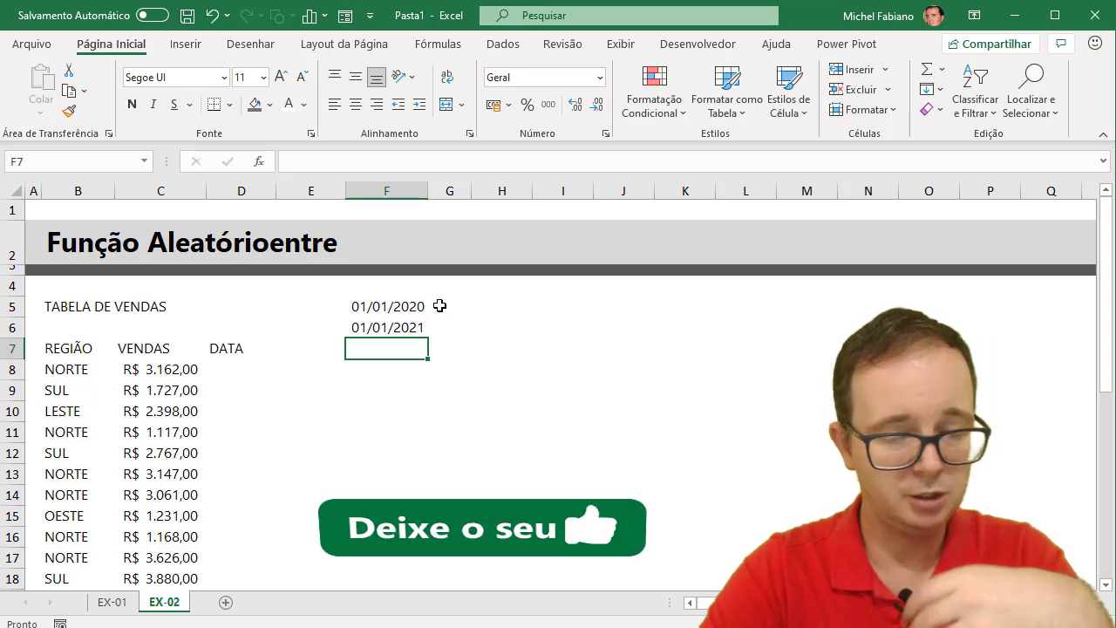
# Step: Link G5 to F5 with =F5, widen column G, and copy the formula into G6
pyautogui.click(455, 306)
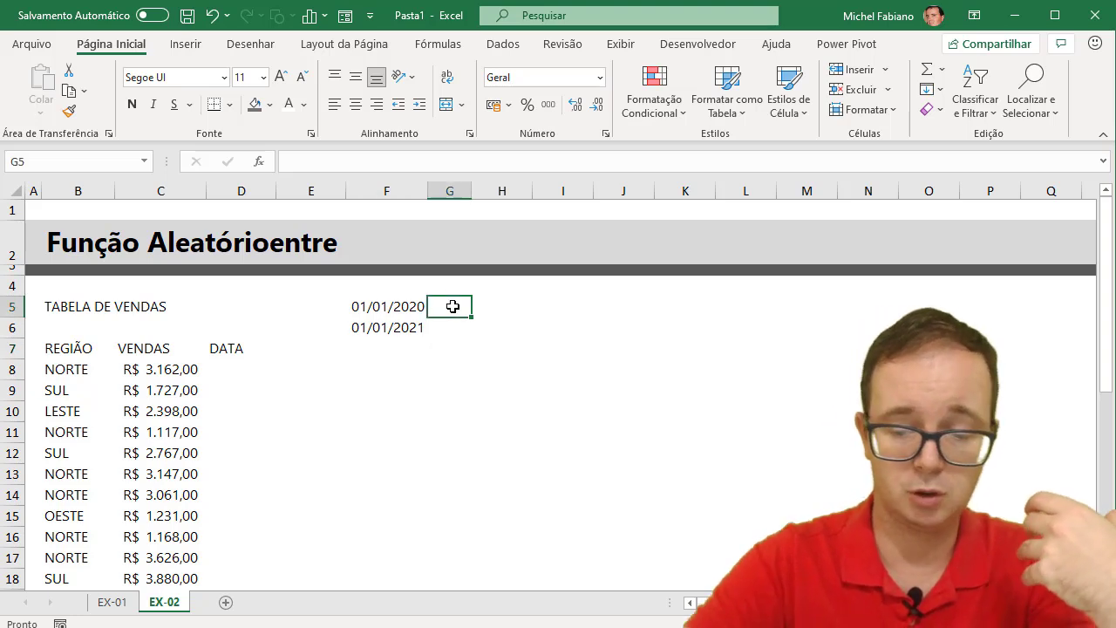
pyautogui.write('=')
pyautogui.click(412, 306)
pyautogui.press('Return')
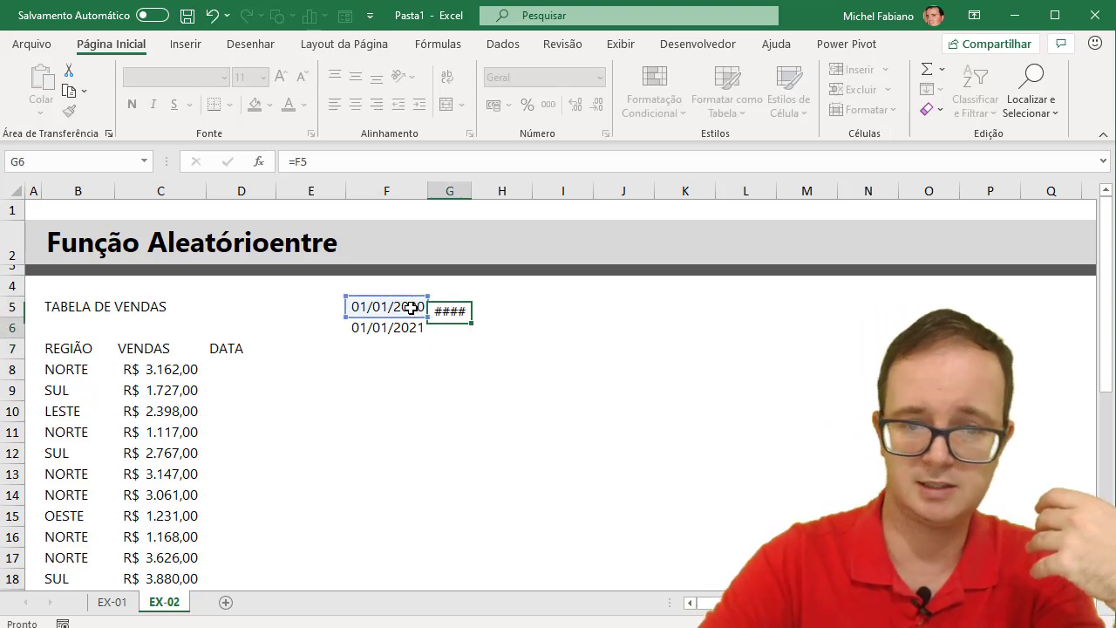
pyautogui.doubleClick(472, 192)
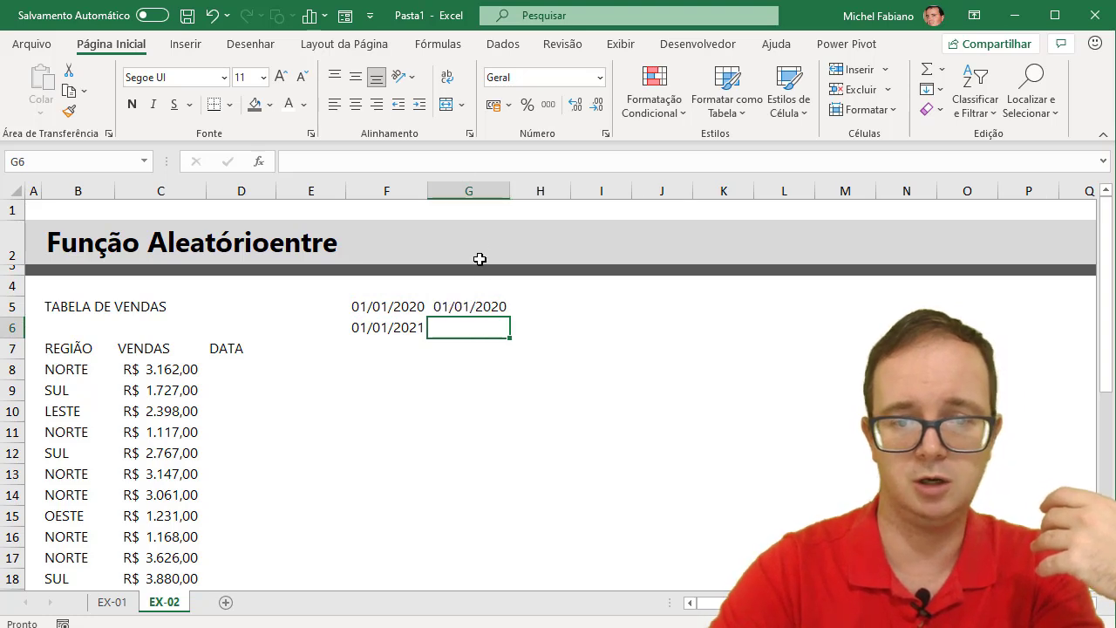
pyautogui.click(500, 308)
pyautogui.moveTo(511, 320); pyautogui.dragTo(511, 336)
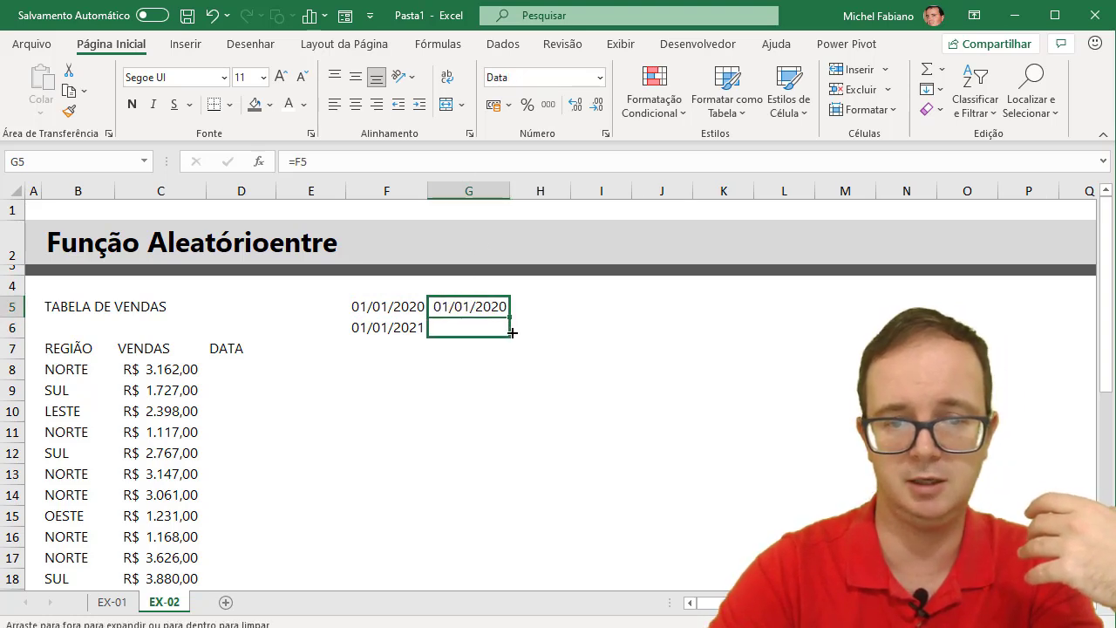
# Step: Format G5:G6 as numbers with no decimals, showing serials 43831 and 44197
pyautogui.click(600, 77)
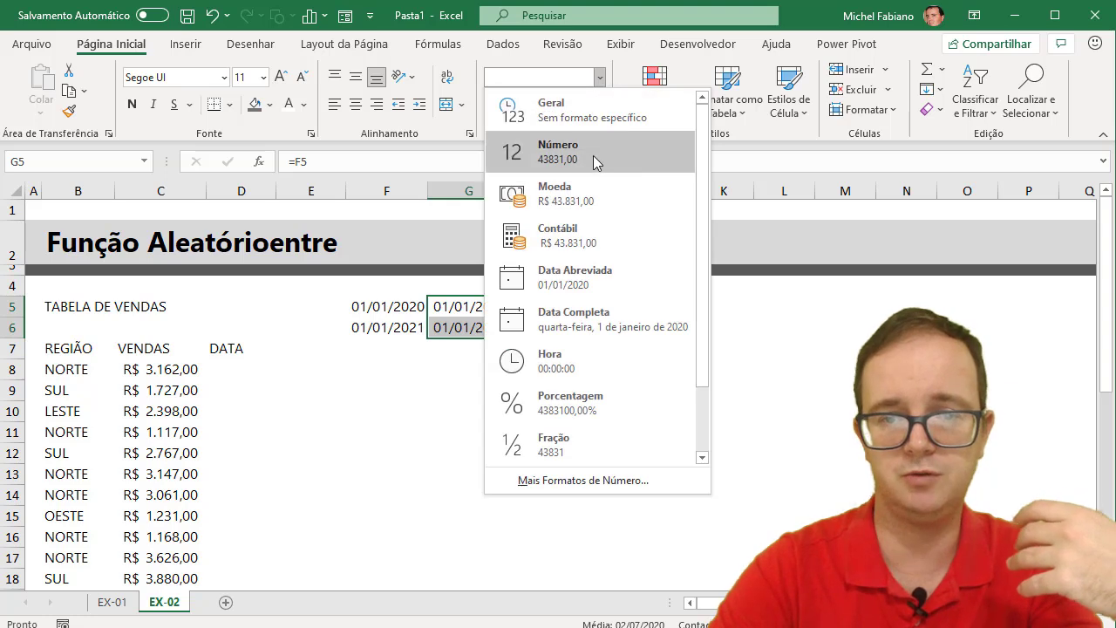
pyautogui.click(621, 154)
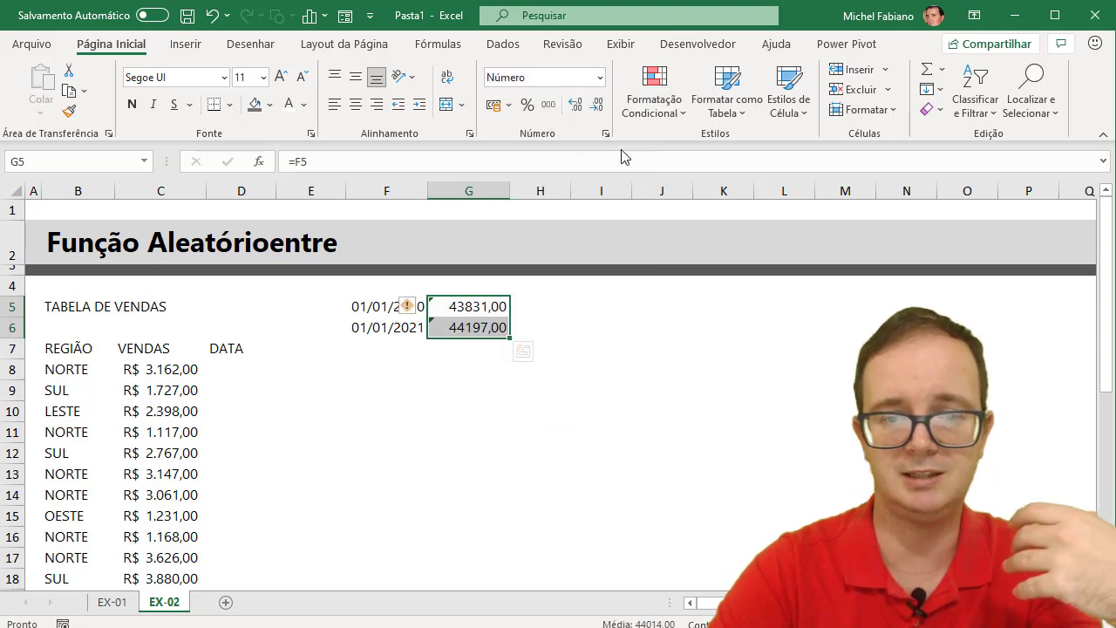
pyautogui.click(599, 111)
pyautogui.click(600, 111)
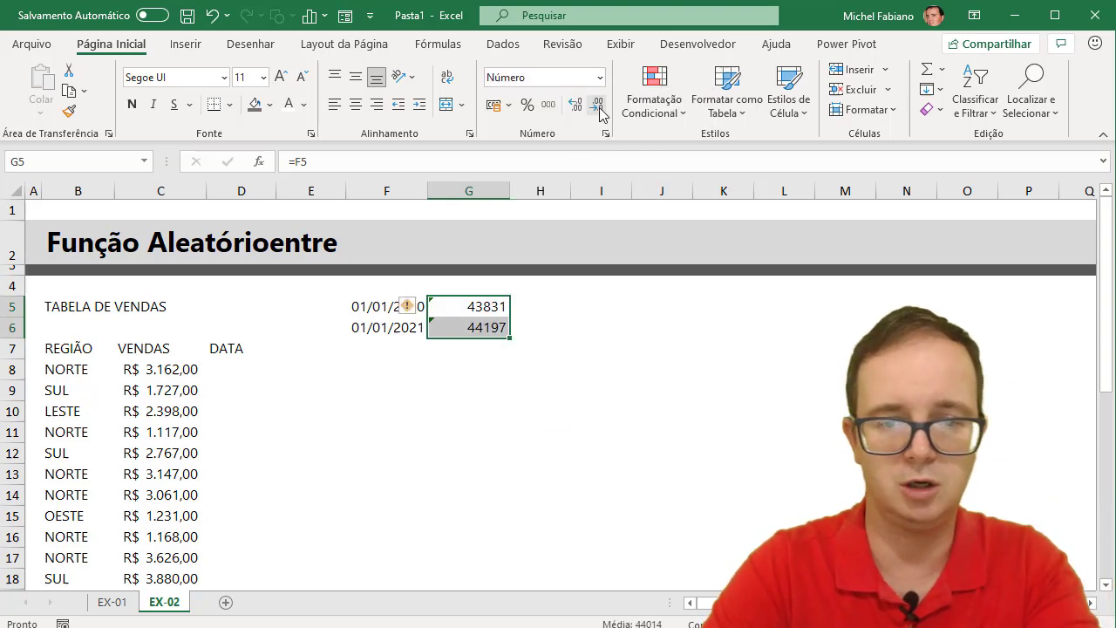
# Step: Choose Ignorar erro for the error warnings on G5 and G6
pyautogui.click(408, 312)
pyautogui.click(433, 308)
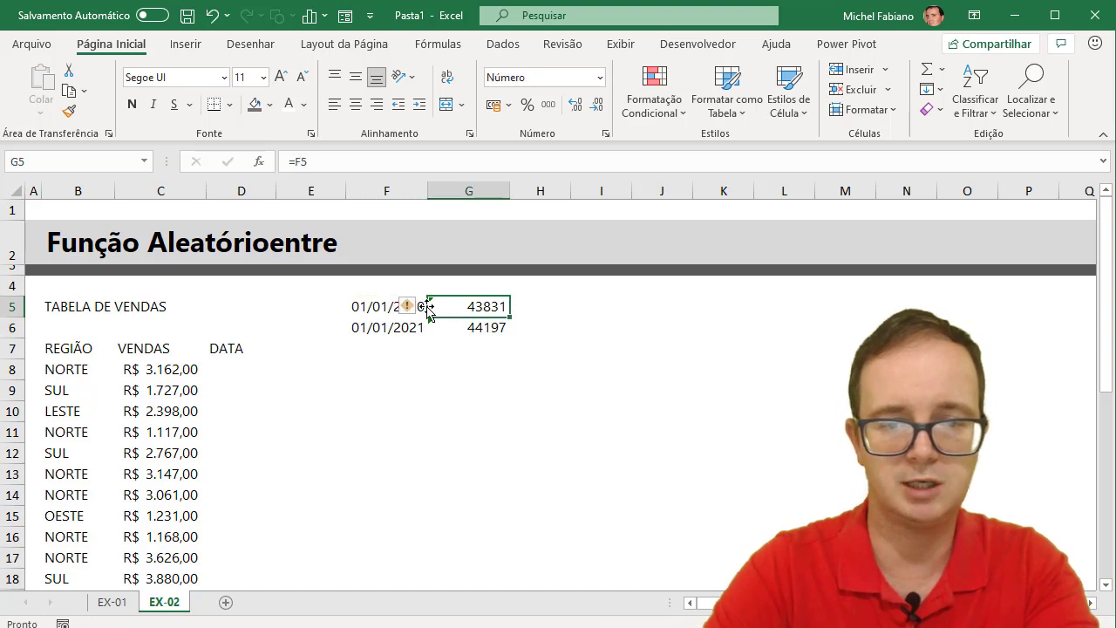
pyautogui.click(416, 307)
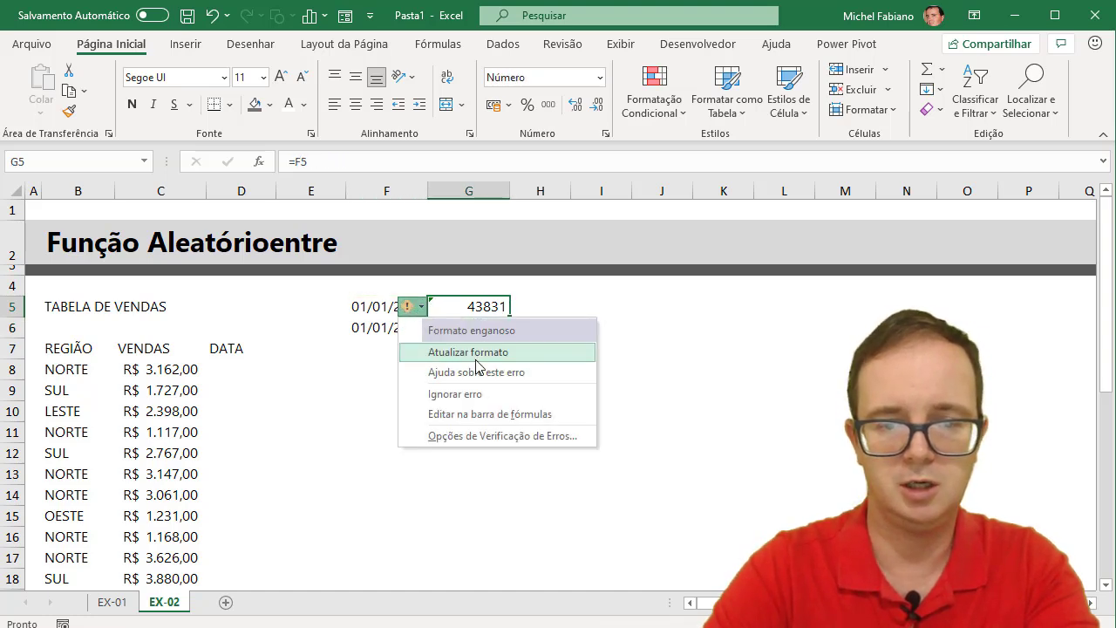
pyautogui.click(462, 393)
pyautogui.click(463, 327)
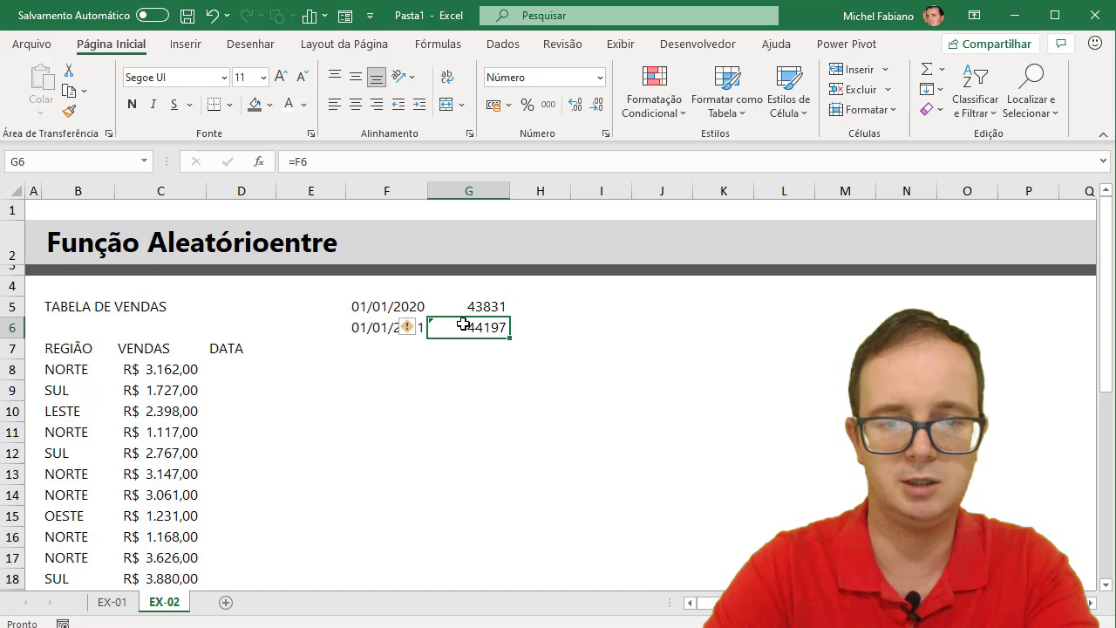
pyautogui.click(412, 330)
pyautogui.click(446, 414)
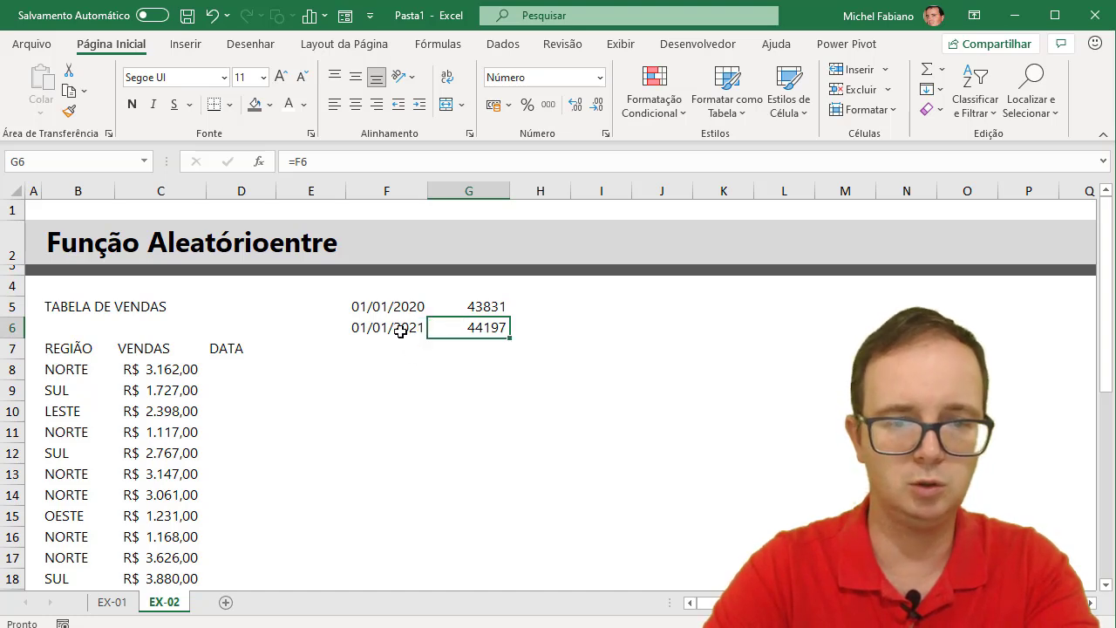
pyautogui.click(394, 306)
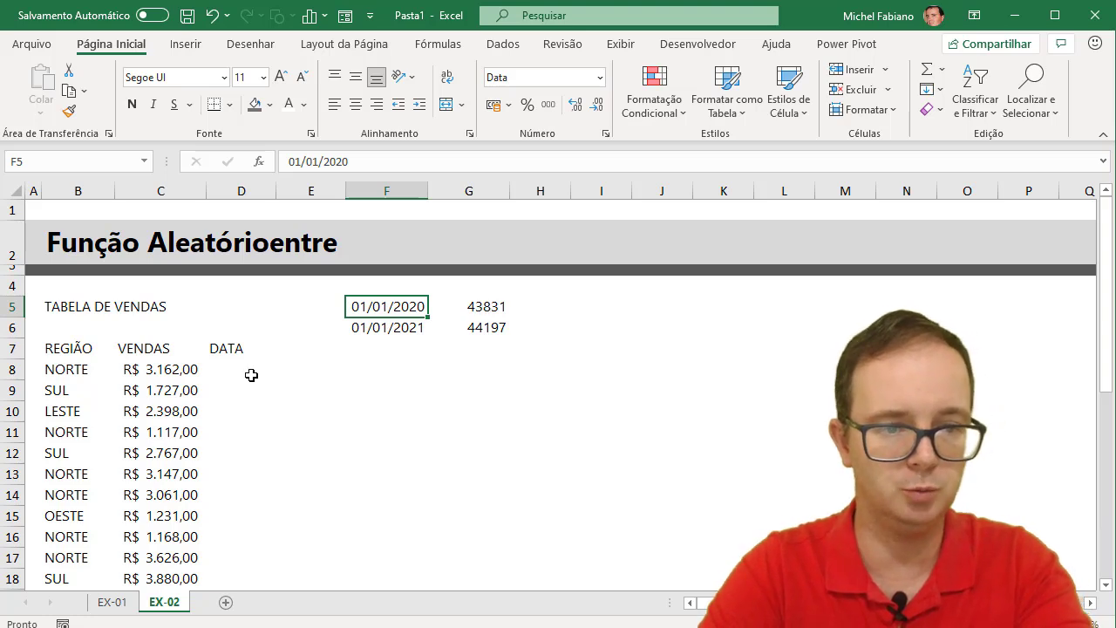
# Step: Enter =ALEATÓRIOENTRE(F5;F6) in D8 to generate a random date between the limits
pyautogui.click(229, 370)
pyautogui.write('=')
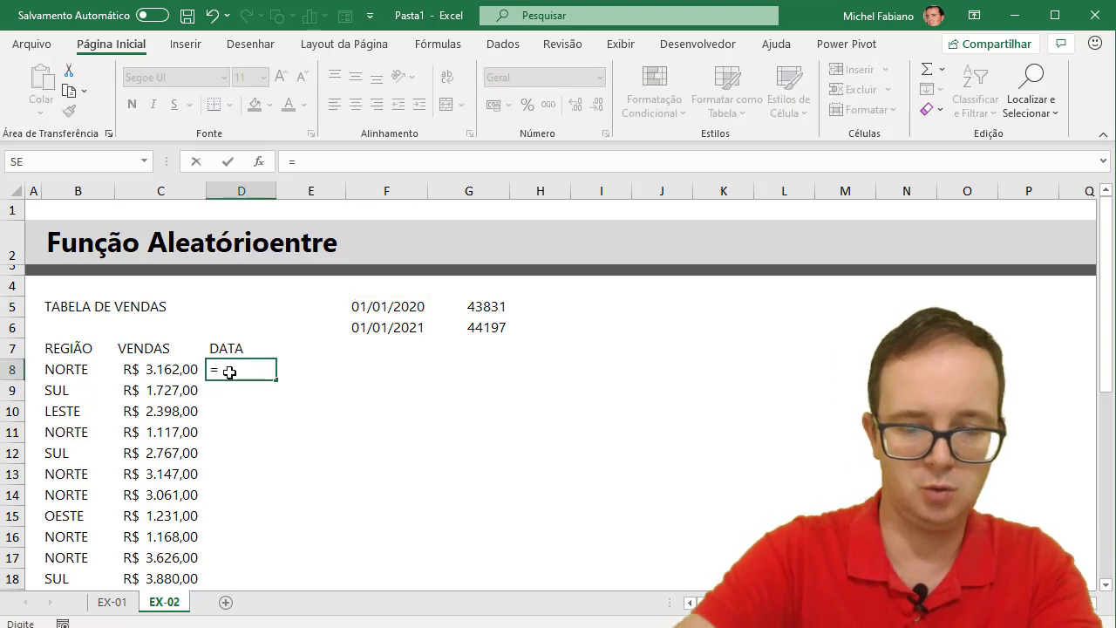
pyautogui.write('ALE')
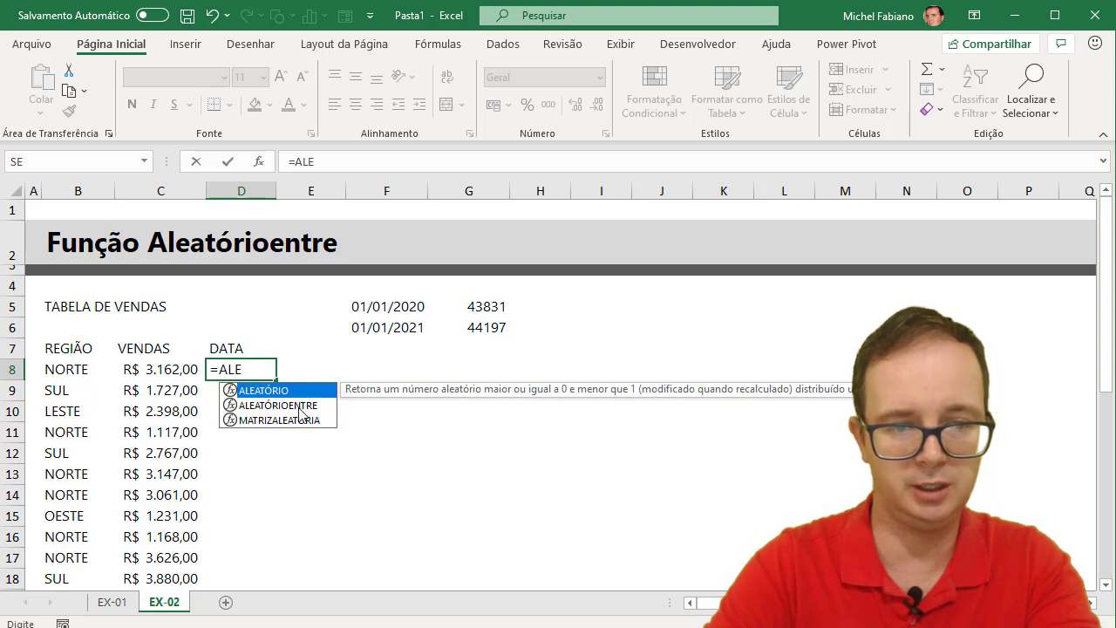
pyautogui.doubleClick(300, 407)
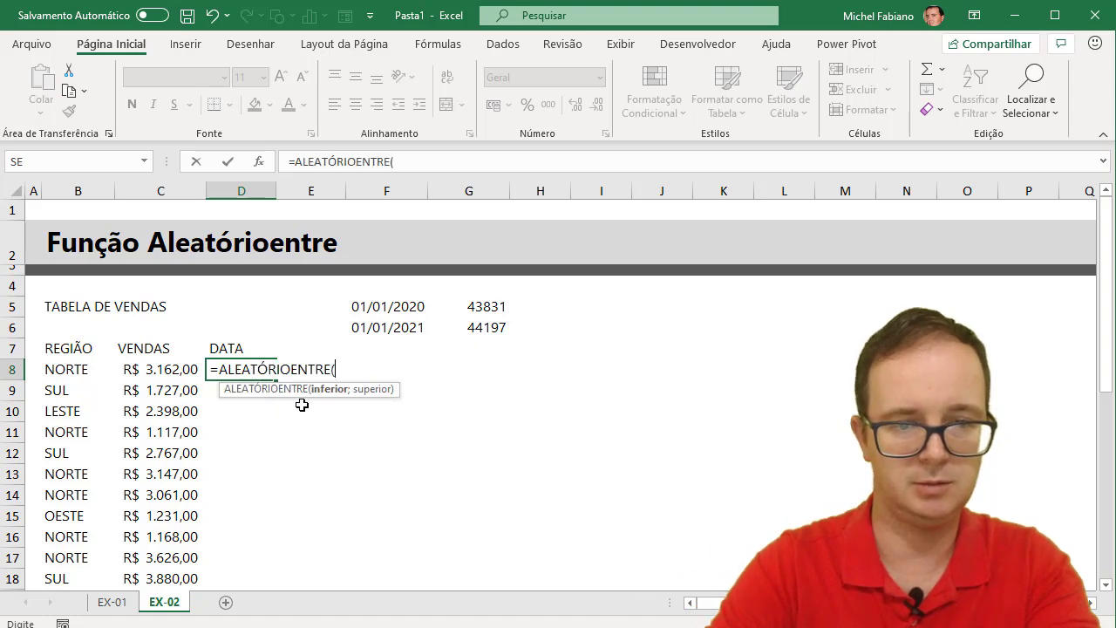
pyautogui.click(384, 307)
pyautogui.write(';')
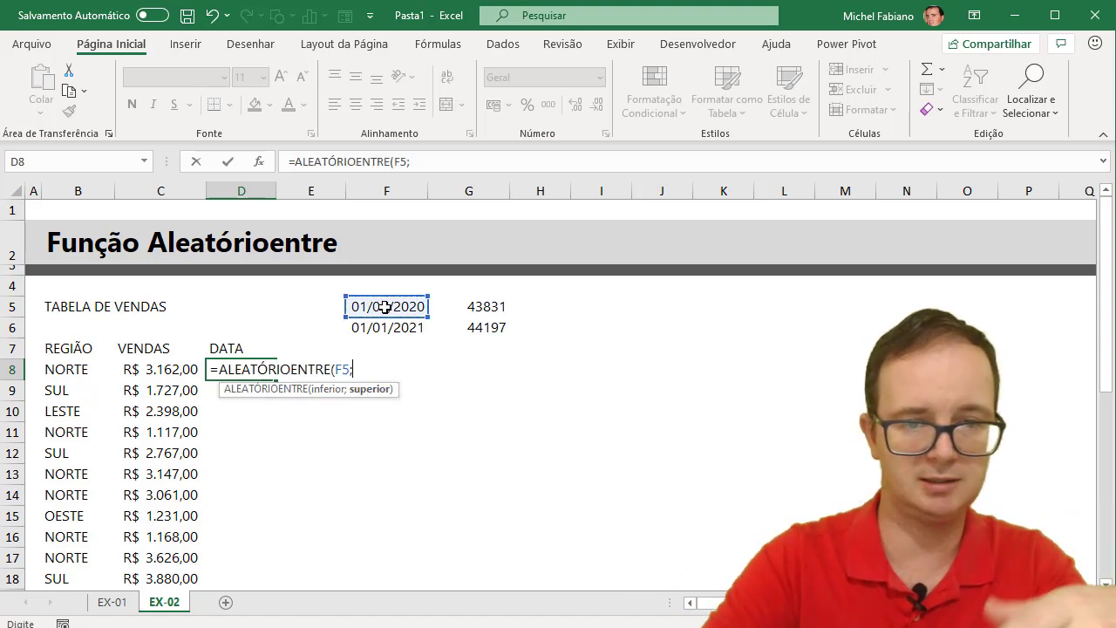
pyautogui.click(401, 327)
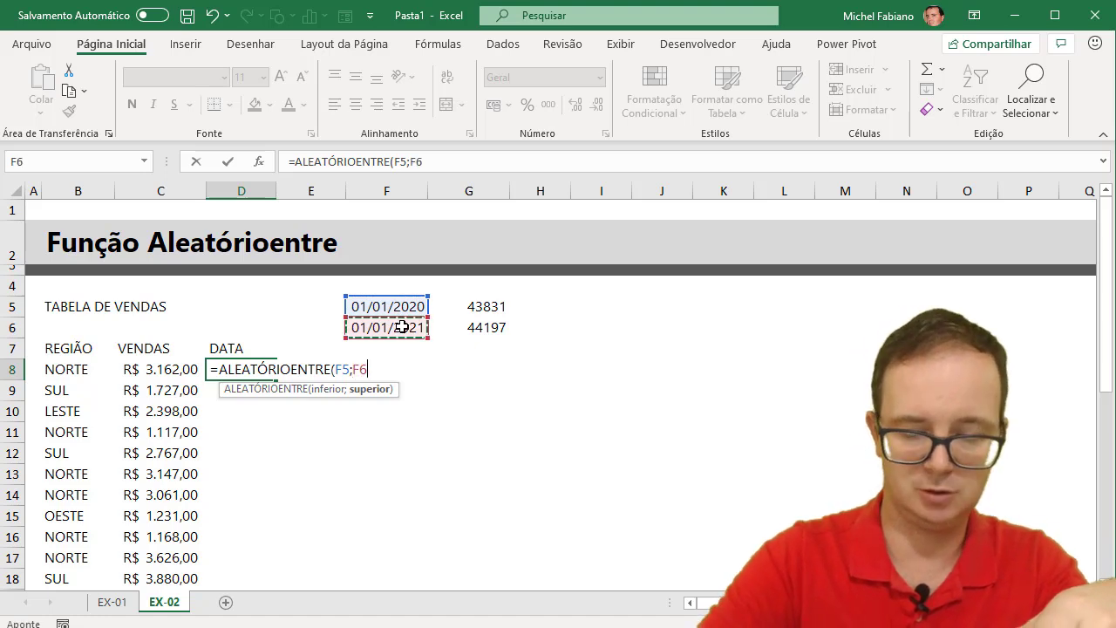
pyautogui.write(')')
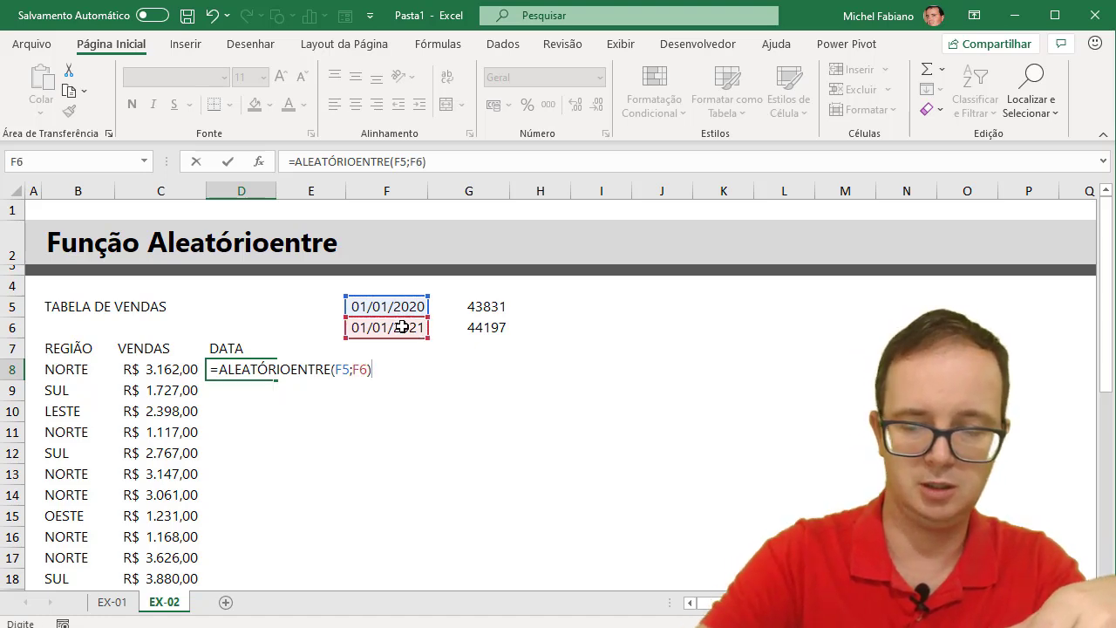
pyautogui.press('Return')
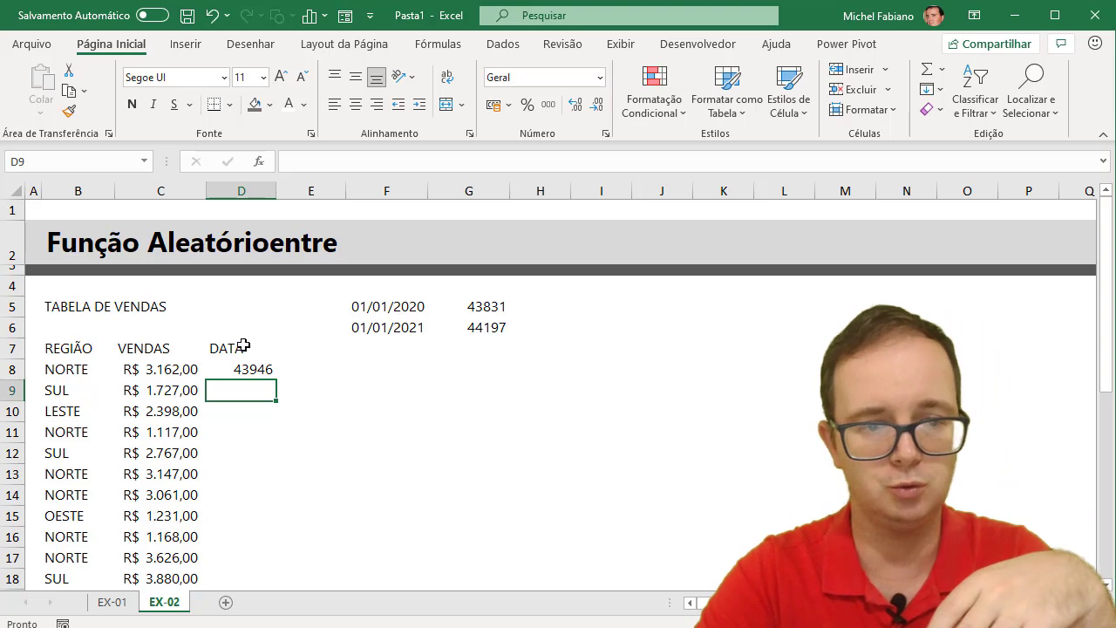
# Step: Format D8 as Data Abreviada and autofit column D to show the date
pyautogui.click(231, 366)
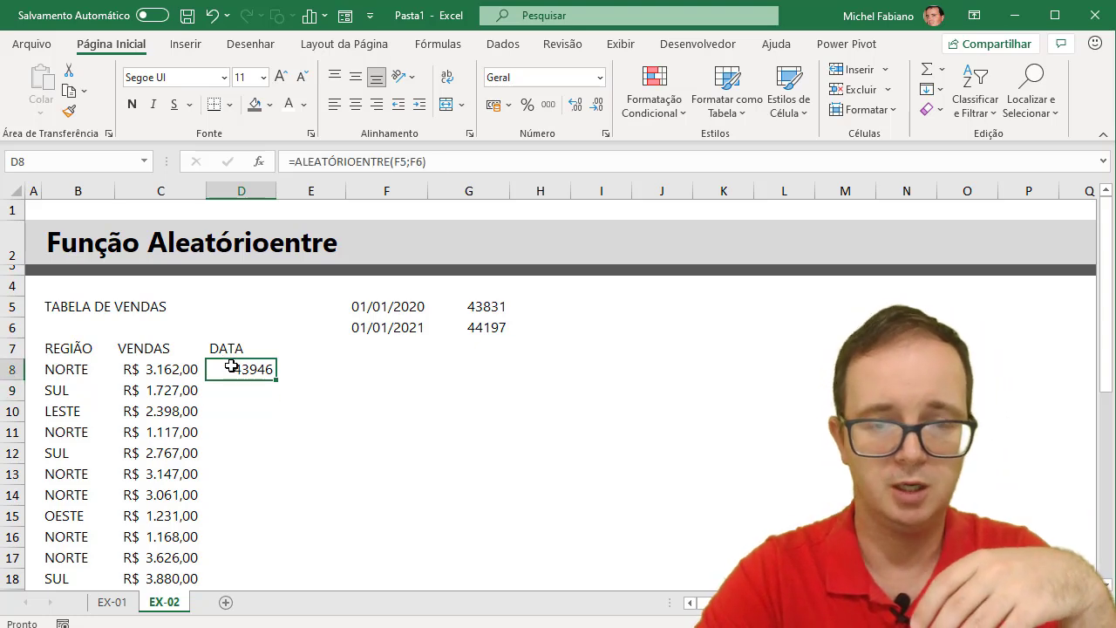
pyautogui.click(599, 80)
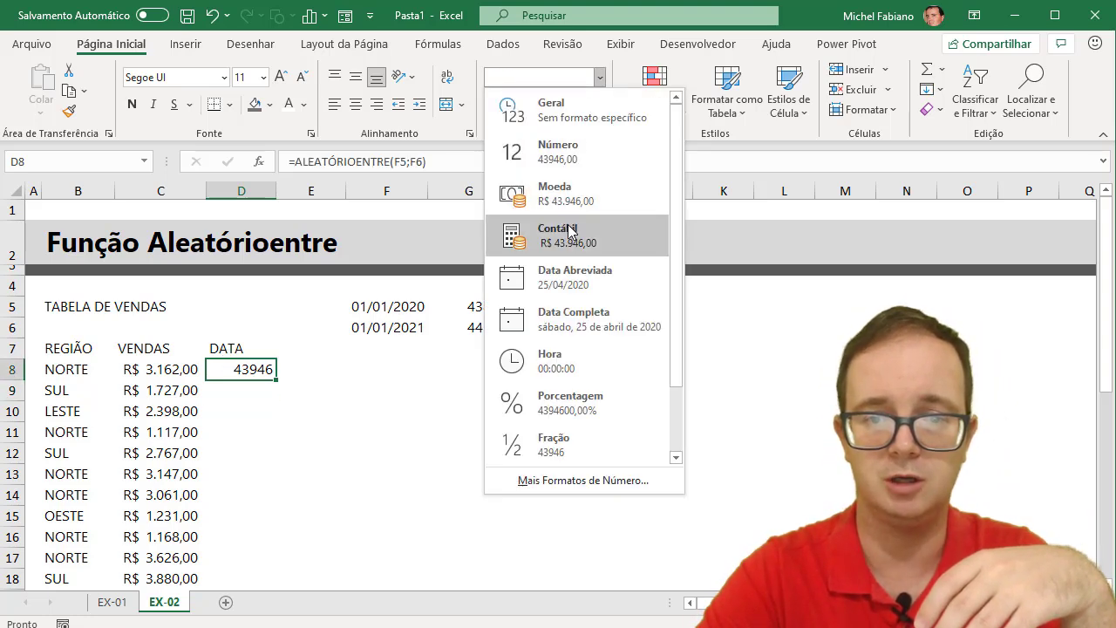
pyautogui.click(562, 272)
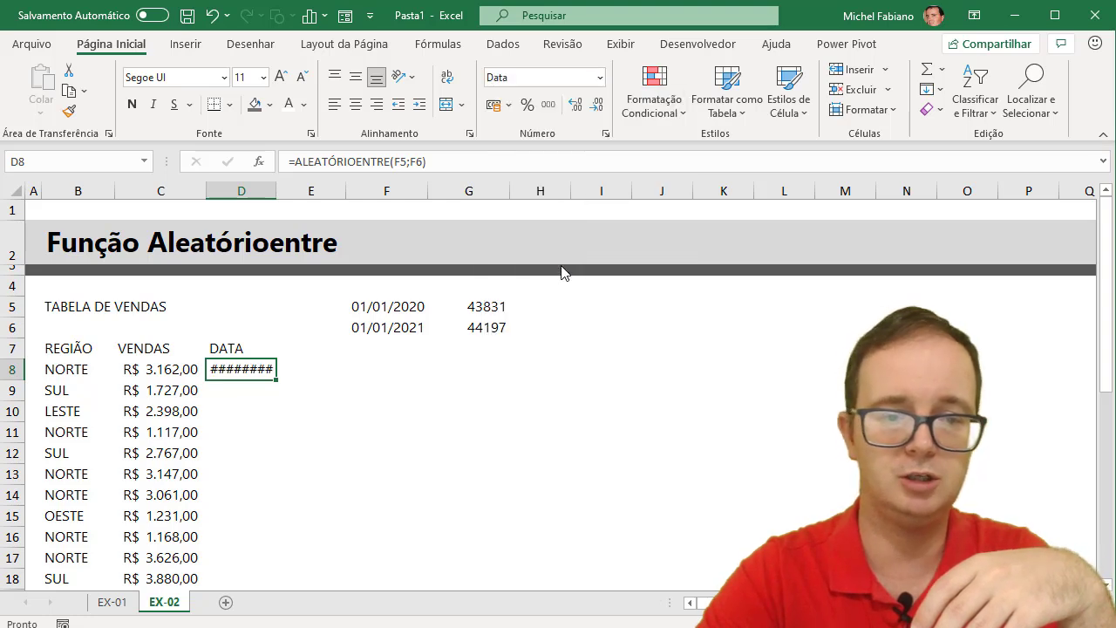
pyautogui.doubleClick(276, 190)
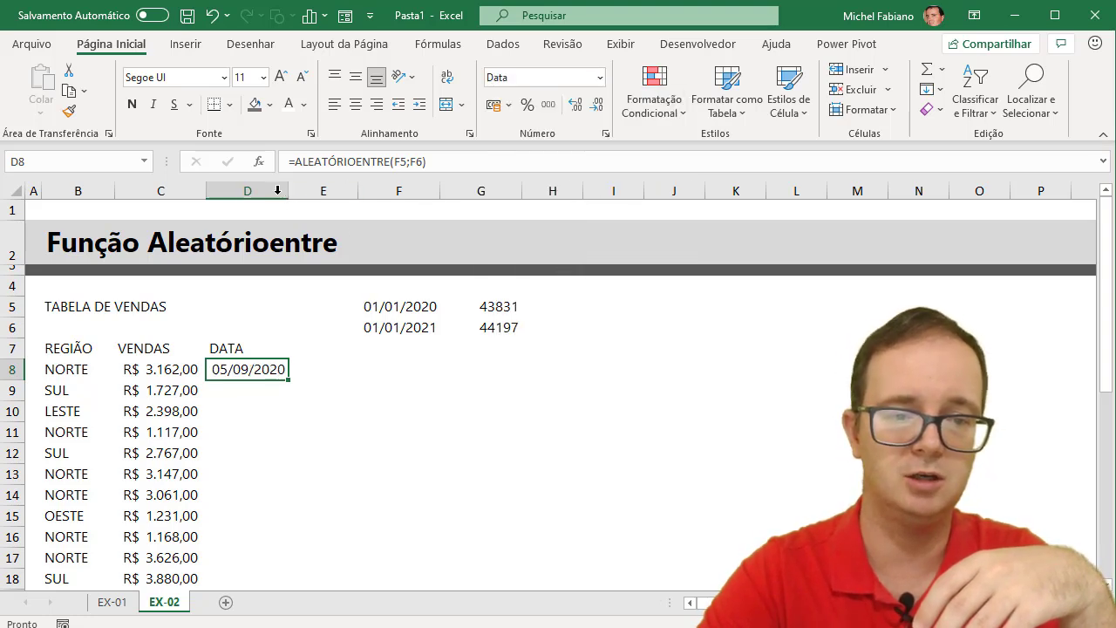
# Step: Re-enter the end date in F6, recalculating D8's random date
pyautogui.click(375, 330)
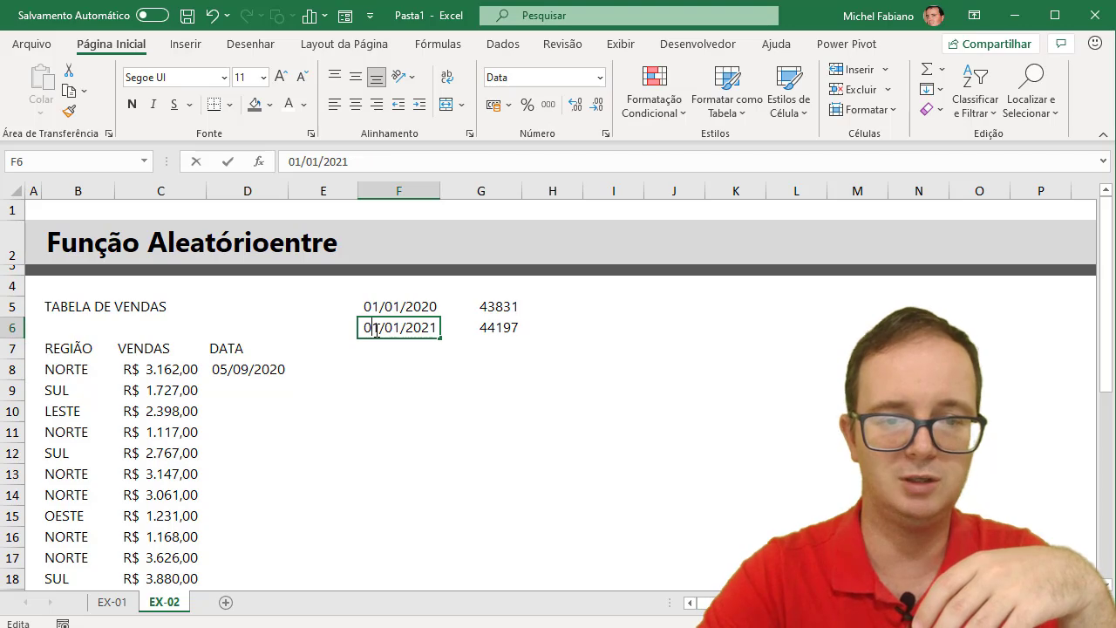
pyautogui.doubleClick(375, 330)
pyautogui.press('Return')
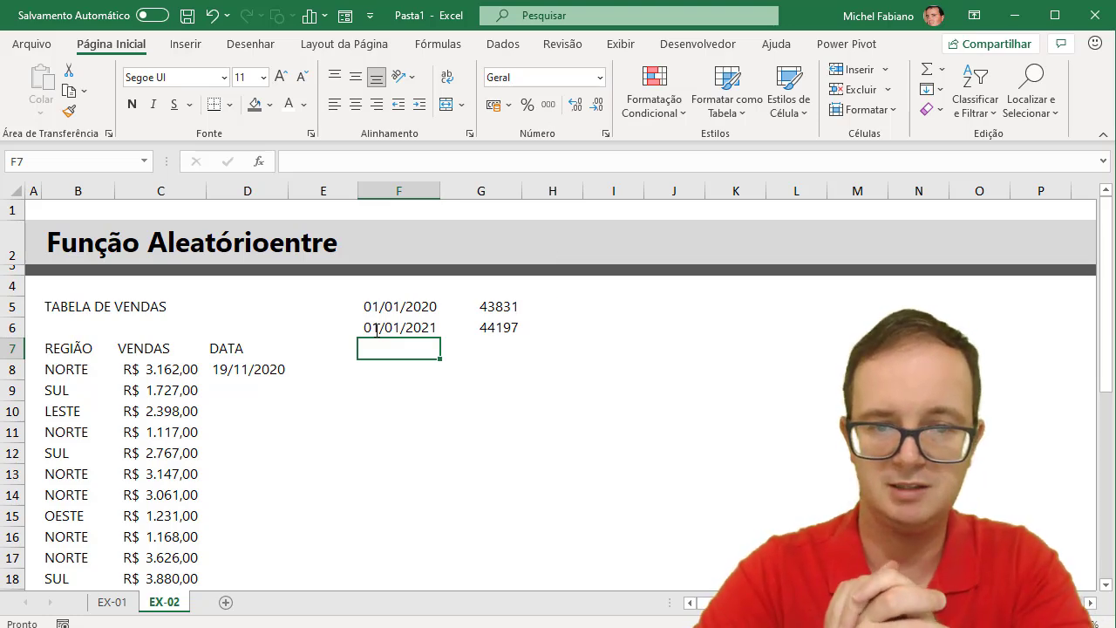
pyautogui.click(504, 303)
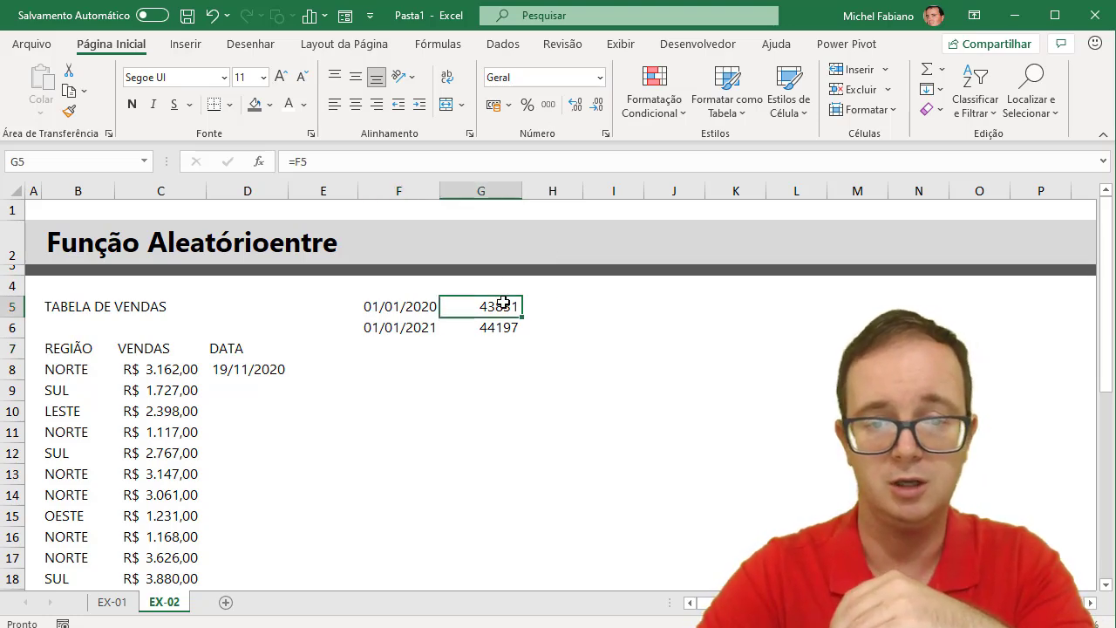
# Step: Change D8's formula to =ALEATÓRIOENTRE($F$5;$F$6) with absolute references
pyautogui.doubleClick(259, 364)
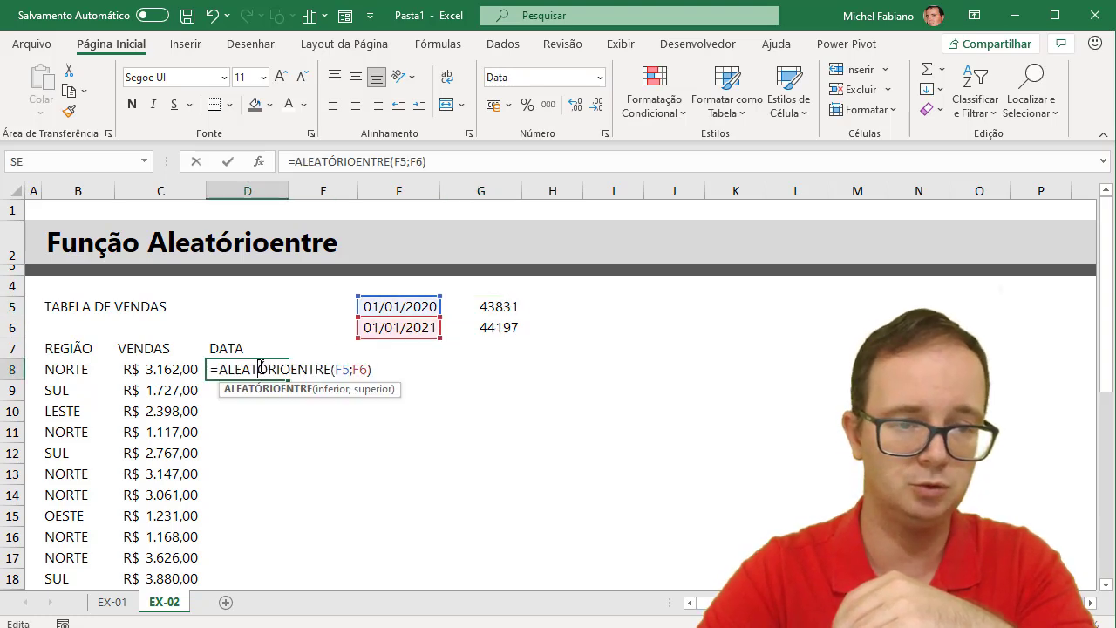
pyautogui.click(345, 367)
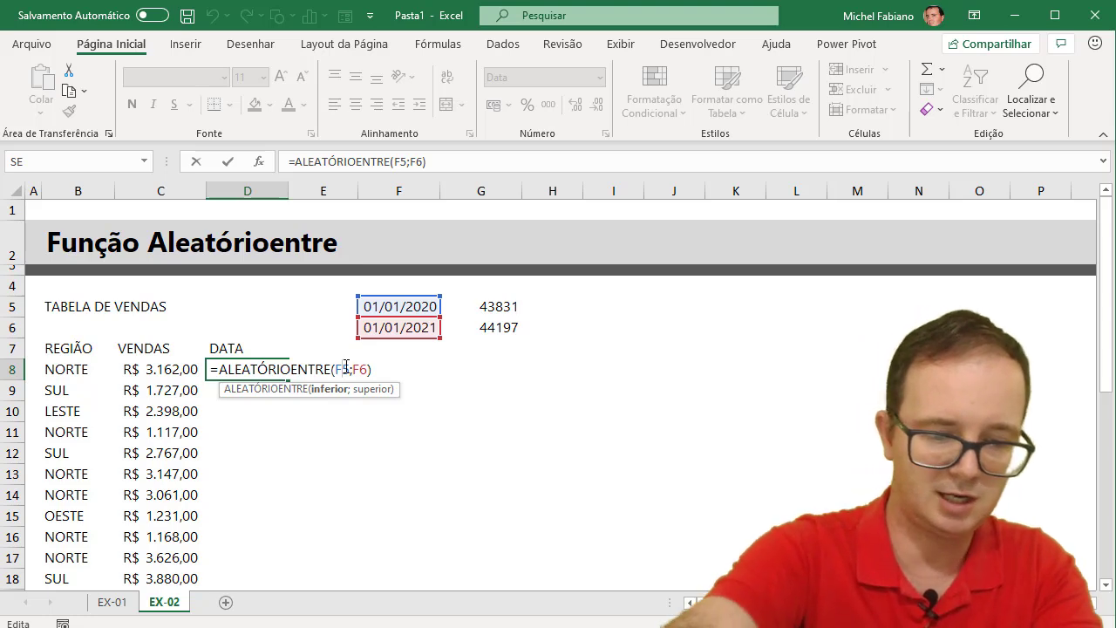
pyautogui.press('F4')
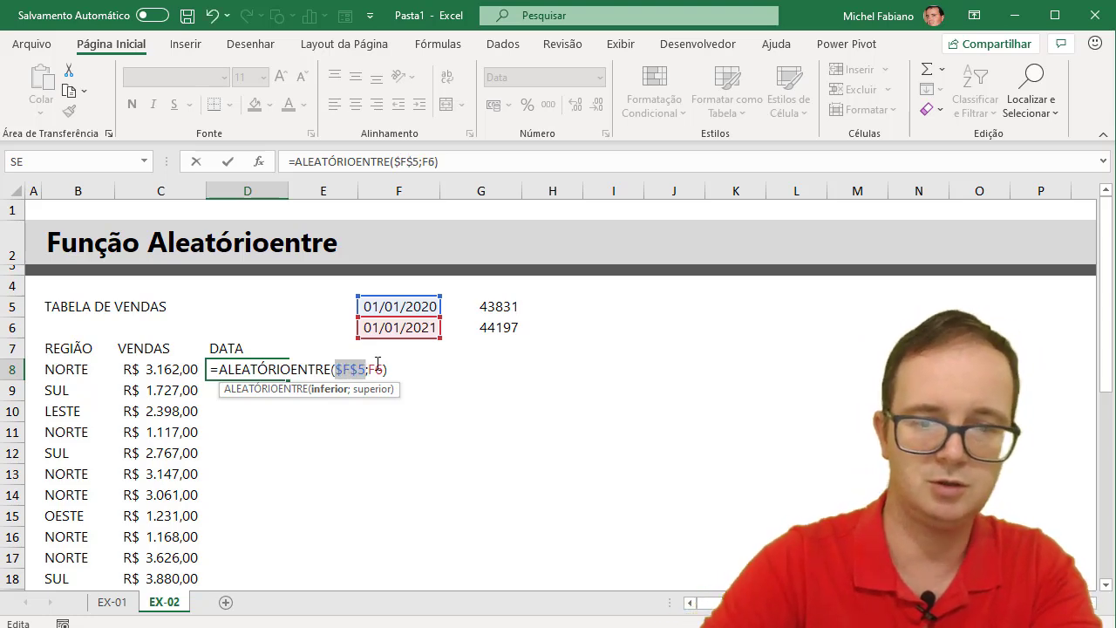
pyautogui.click(375, 366)
pyautogui.press('F4')
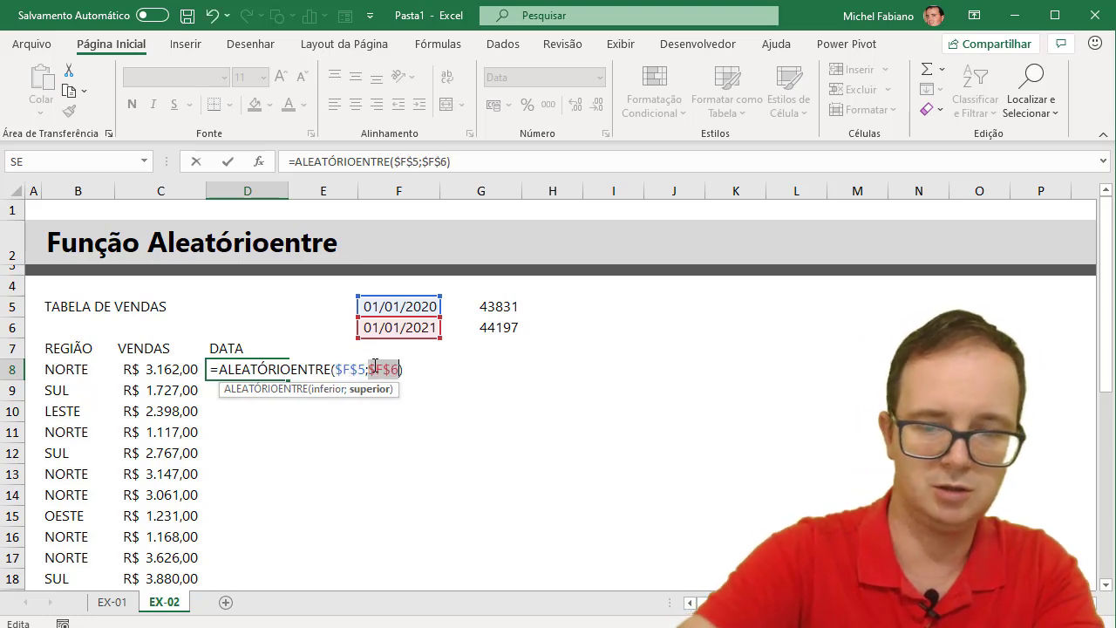
pyautogui.press('Return')
pyautogui.click(281, 367)
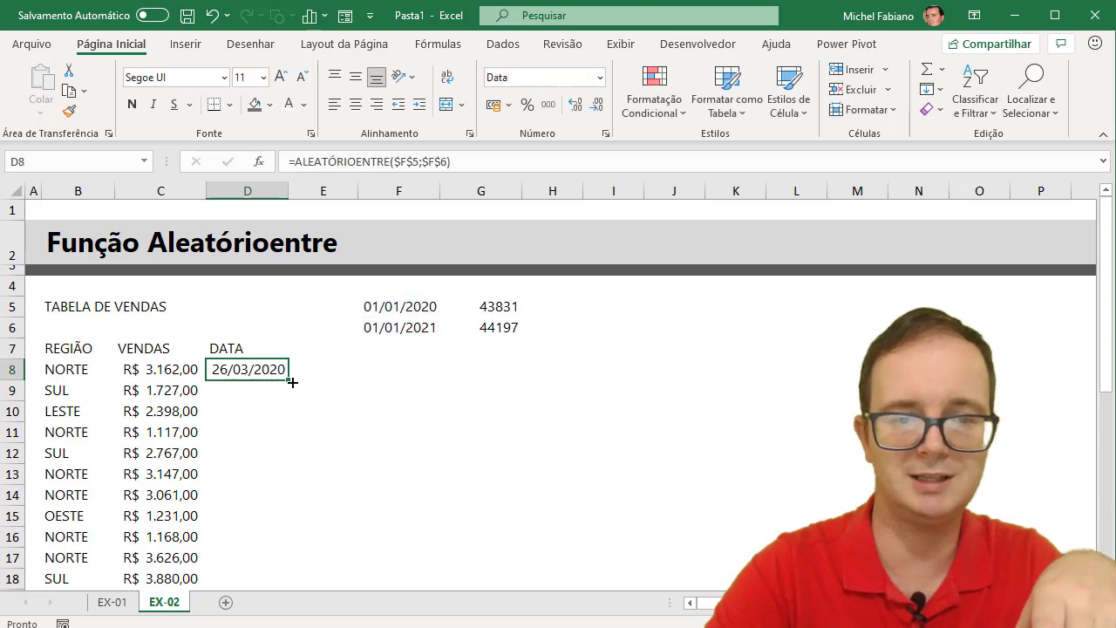
# Step: Fill D8's random-date formula down to D18 and paste D8:D18 back as fixed values
pyautogui.doubleClick(291, 382)
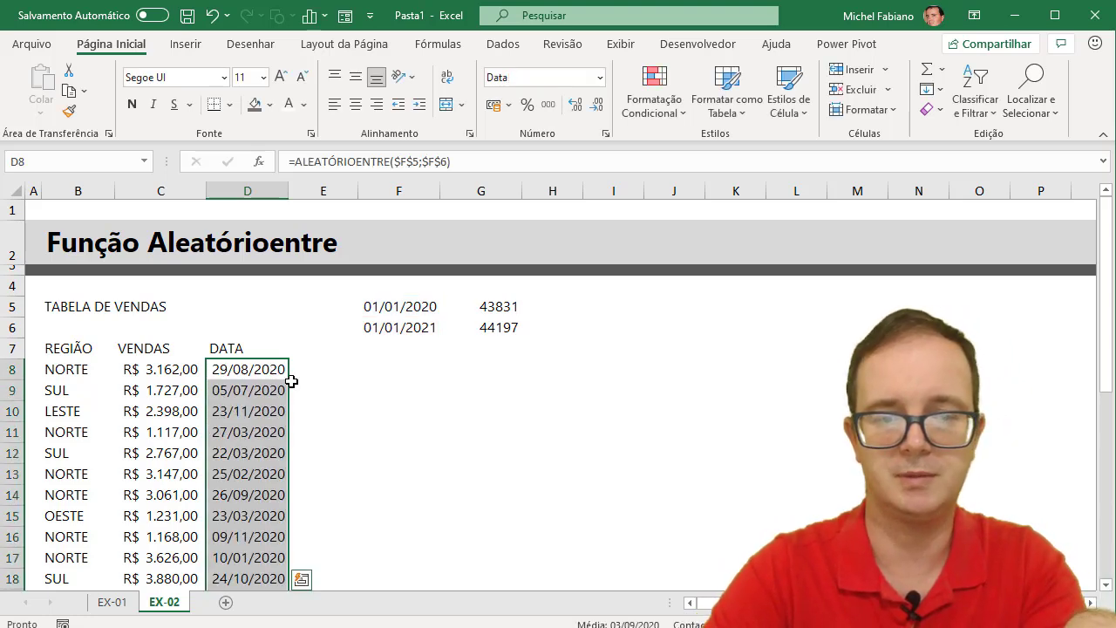
pyautogui.hotkey('ctrl', 'c')
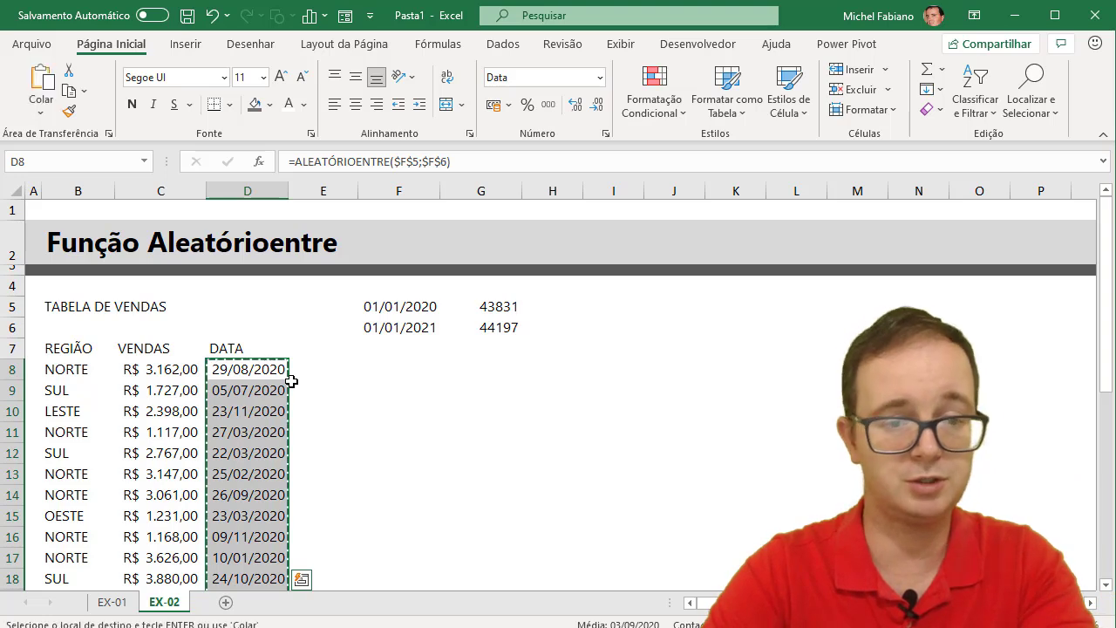
pyautogui.click(39, 113)
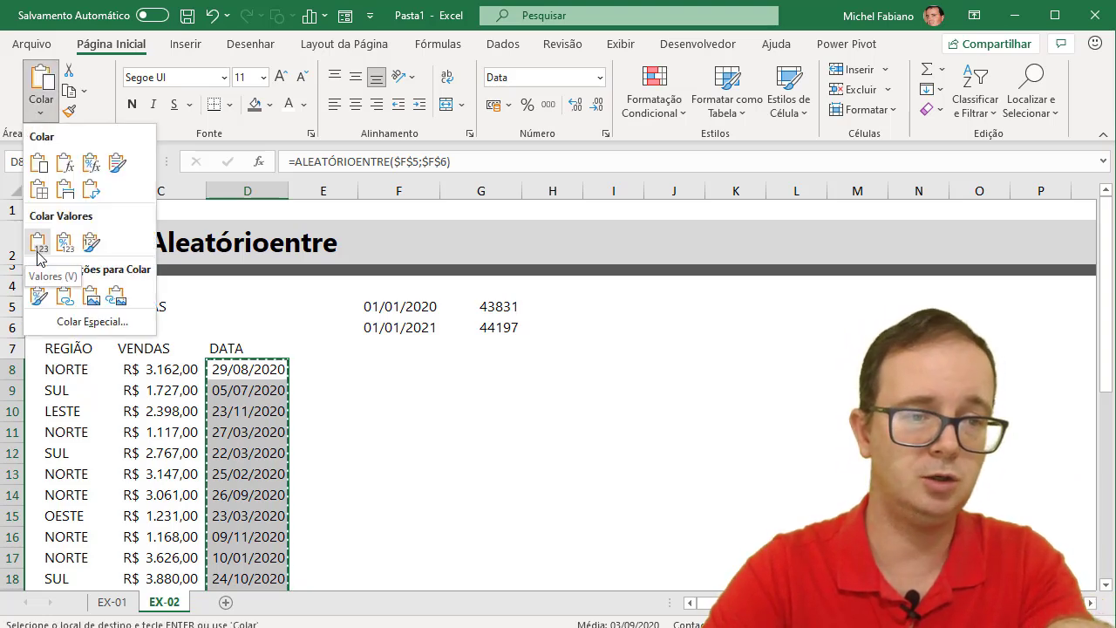
pyautogui.click(38, 244)
pyautogui.click(310, 348)
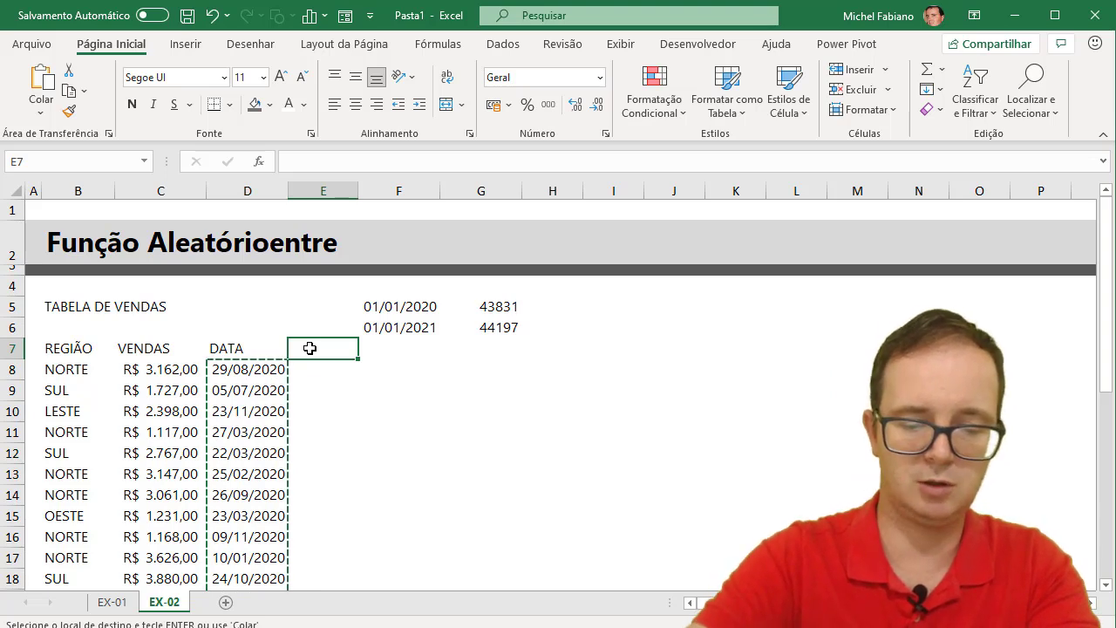
# Step: Add the headers MÊS in E7 and DIA DA SEMANA in F7
pyautogui.write('MÊ')
pyautogui.press('Return')
pyautogui.press('Right')
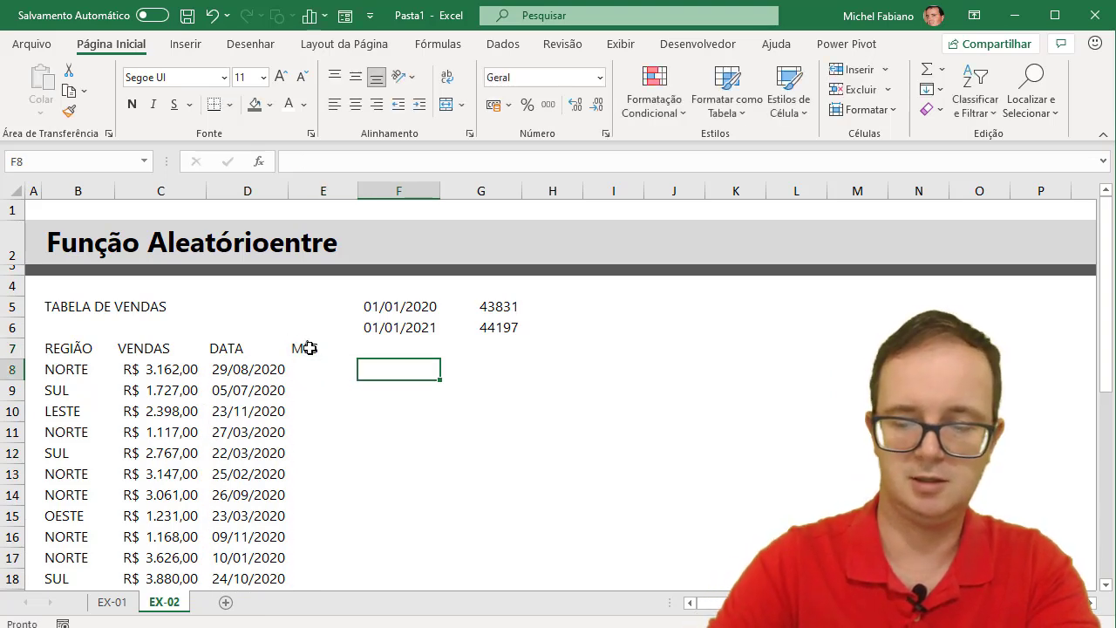
pyautogui.press('Up')
pyautogui.write('DA SEM')
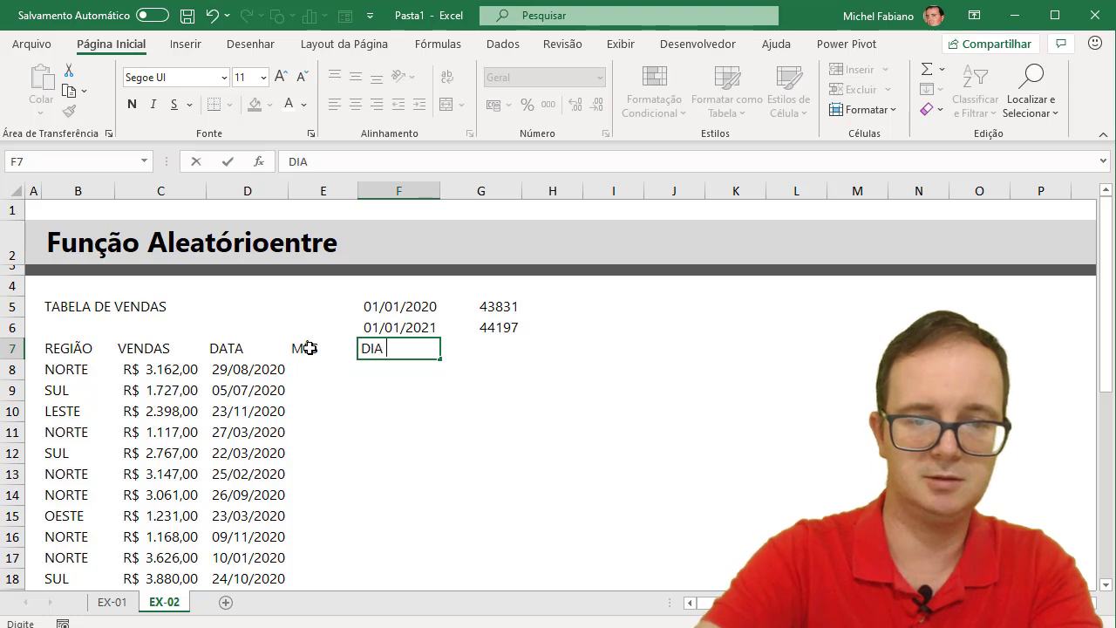
pyautogui.write('AN')
pyautogui.press('Return')
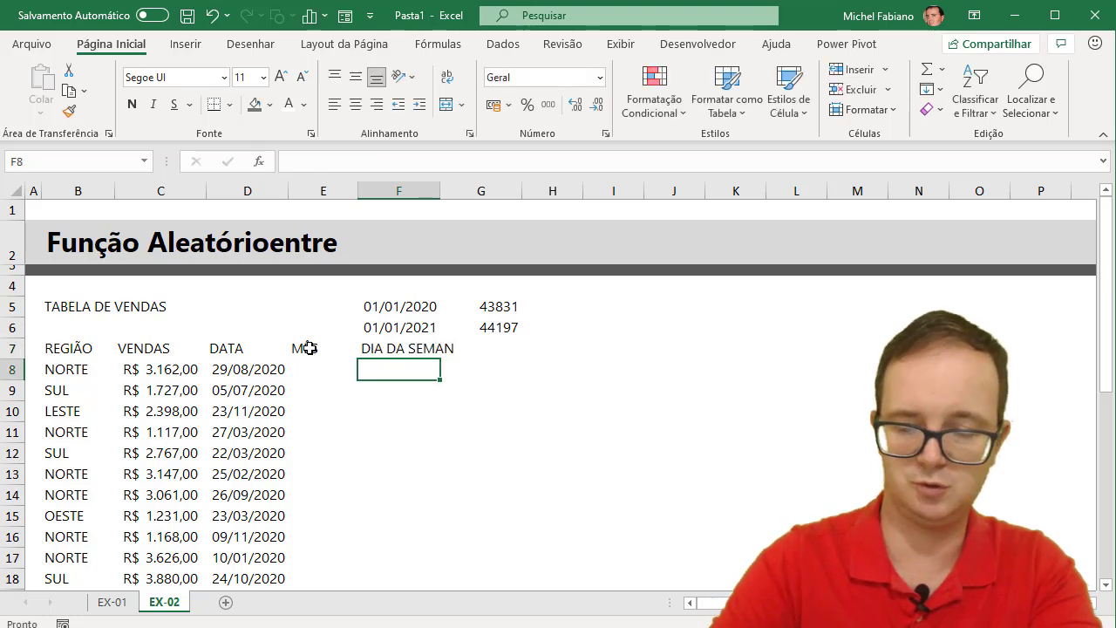
# Step: Enter =TEXTO(D8;"mmm") in E8 and fill it down to E18 for month abbreviations
pyautogui.press('Left')
pyautogui.write('=TEX')
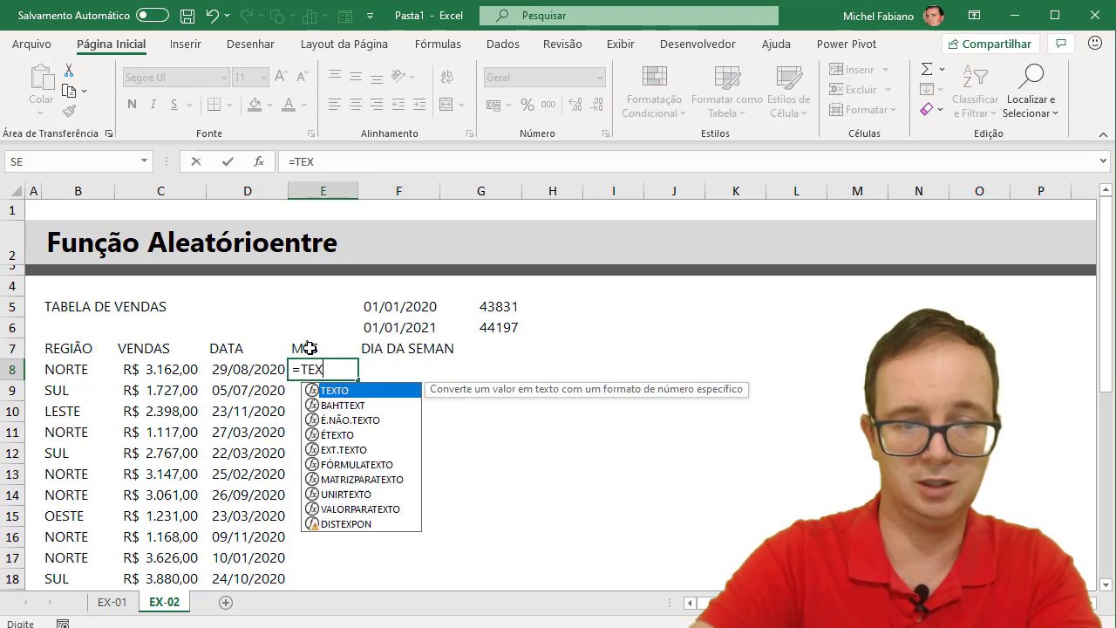
pyautogui.write('TO(')
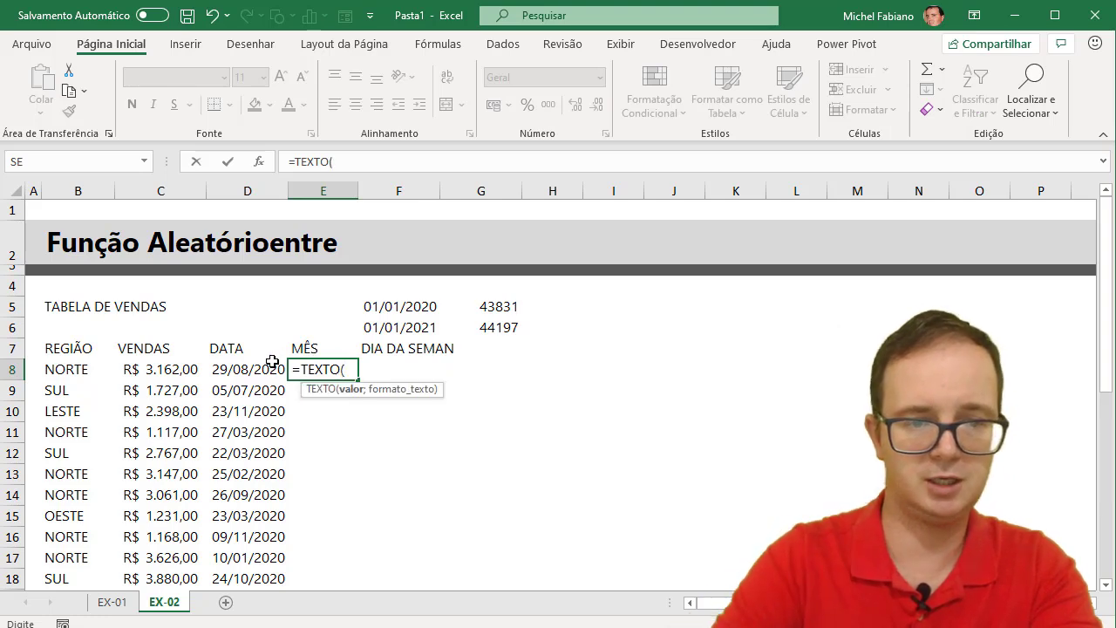
pyautogui.click(273, 365)
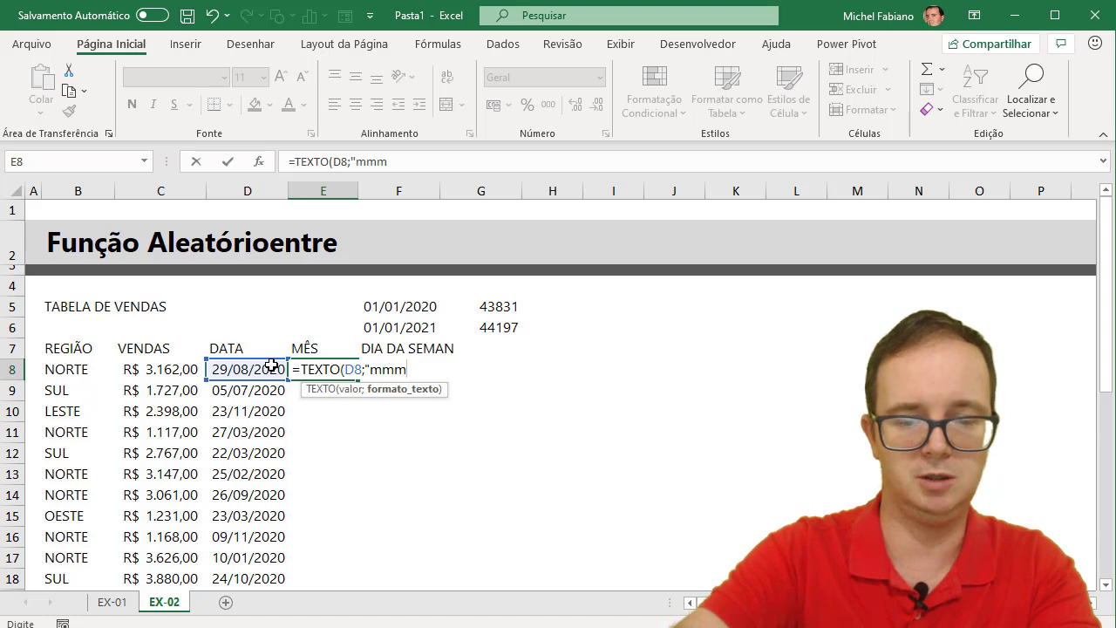
pyautogui.write(')')
pyautogui.press('Return')
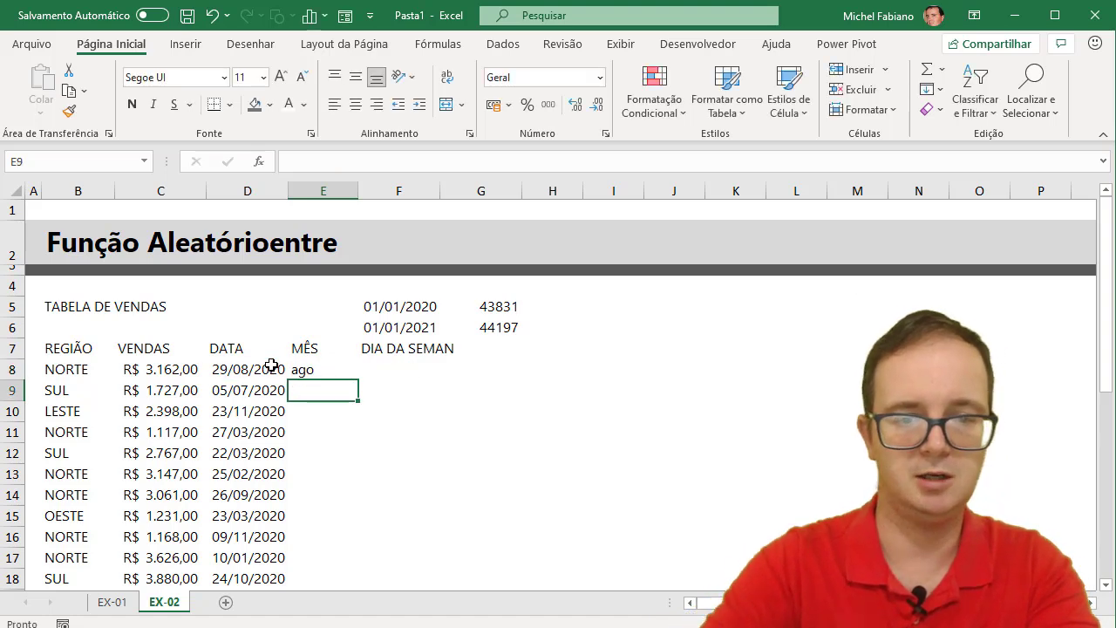
pyautogui.click(312, 371)
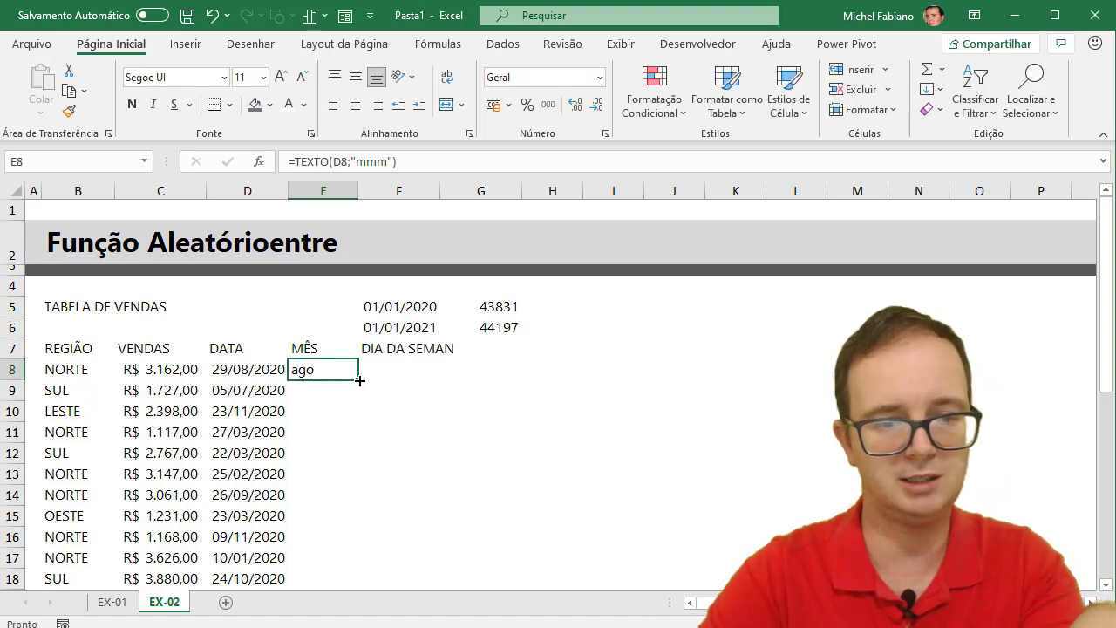
pyautogui.doubleClick(357, 380)
# Step: Enter =TEXTO(D8;"DDDD") in F8, fill it down for weekday names, and autofit column E
pyautogui.click(383, 373)
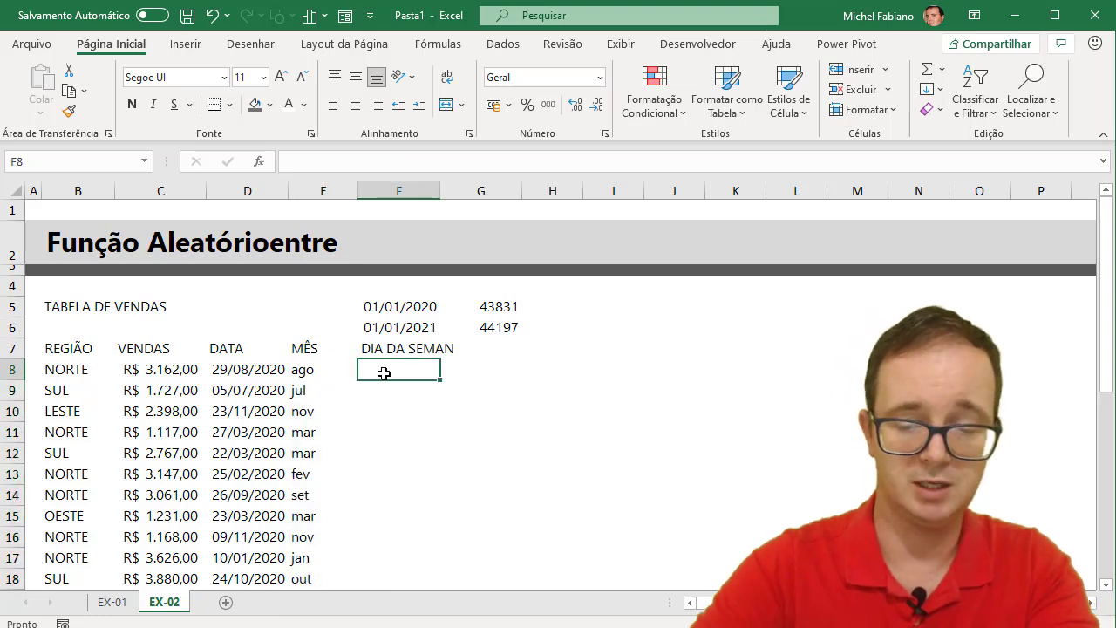
pyautogui.write('=TEXTO')
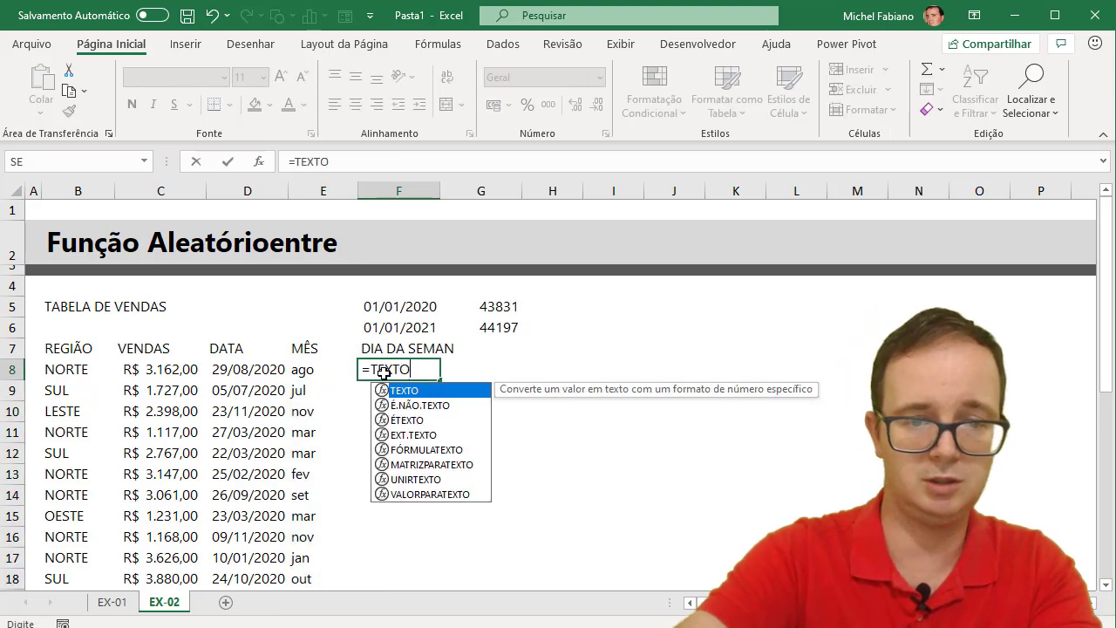
pyautogui.write('(')
pyautogui.click(264, 369)
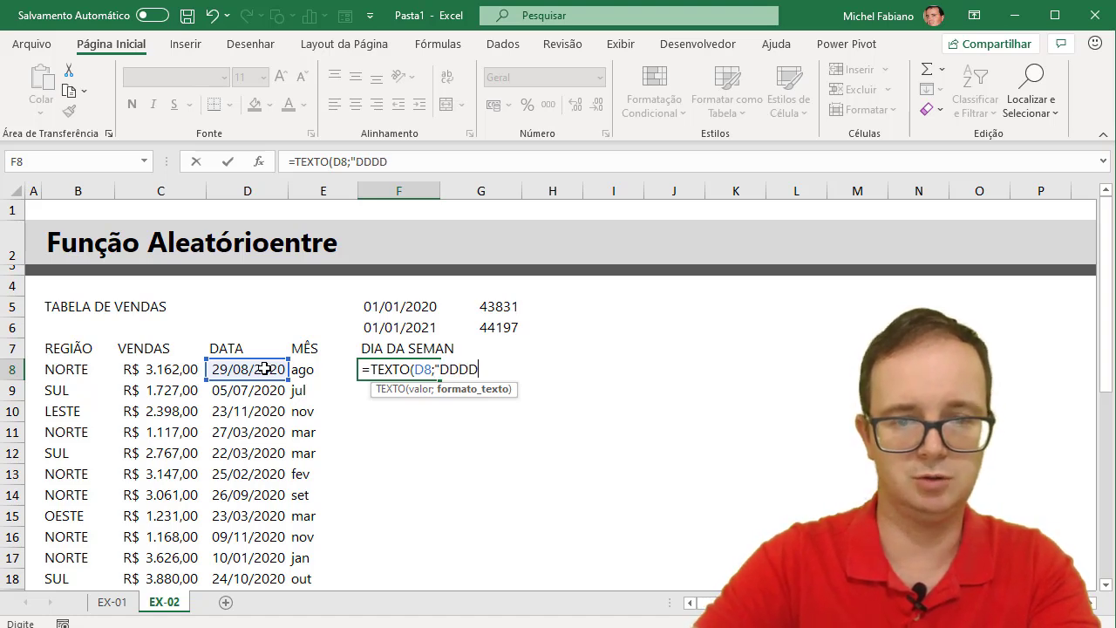
pyautogui.write(')')
pyautogui.press('Return')
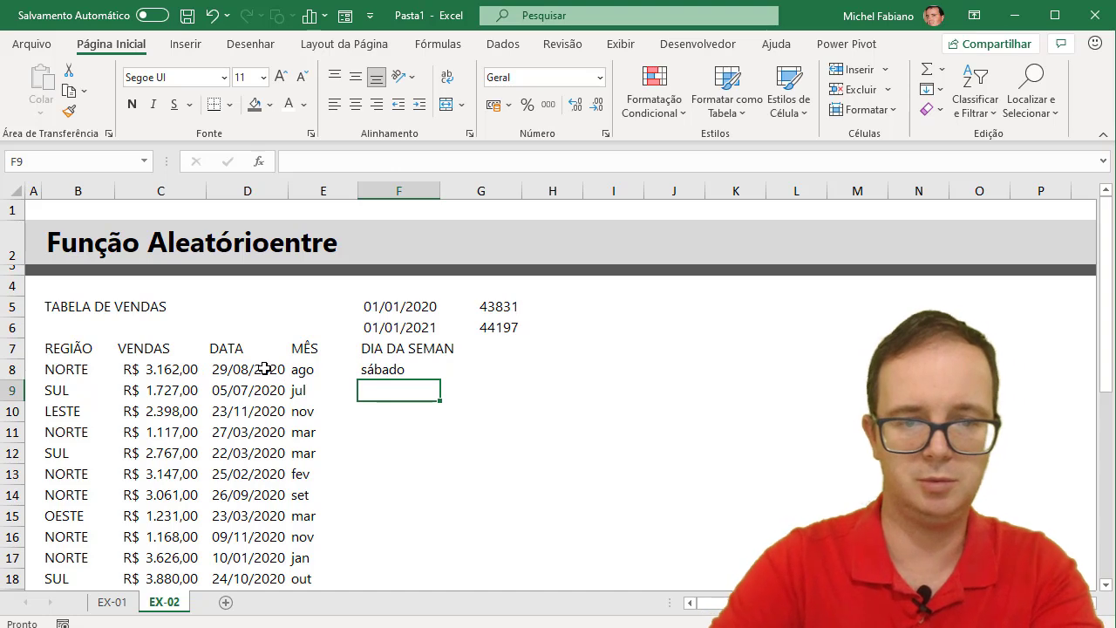
pyautogui.click(406, 377)
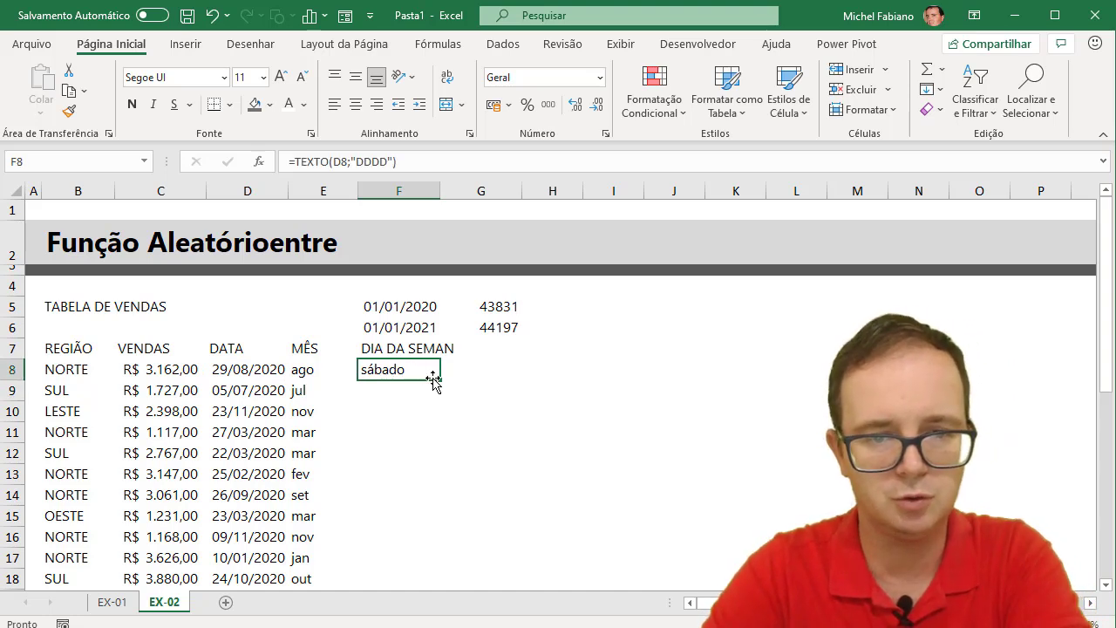
pyautogui.doubleClick(442, 381)
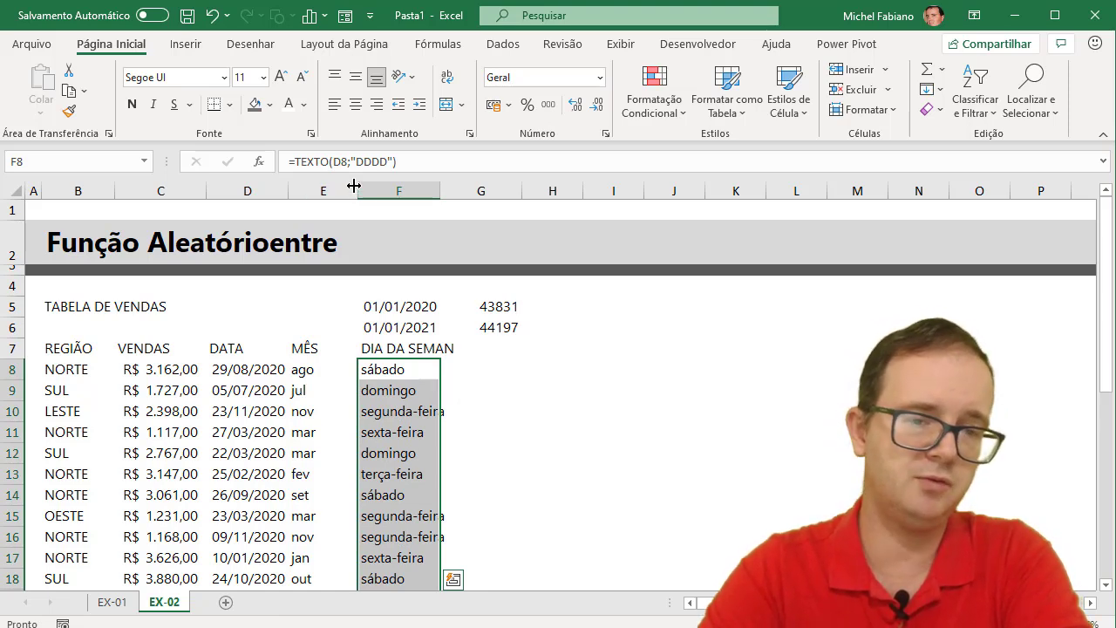
pyautogui.doubleClick(355, 186)
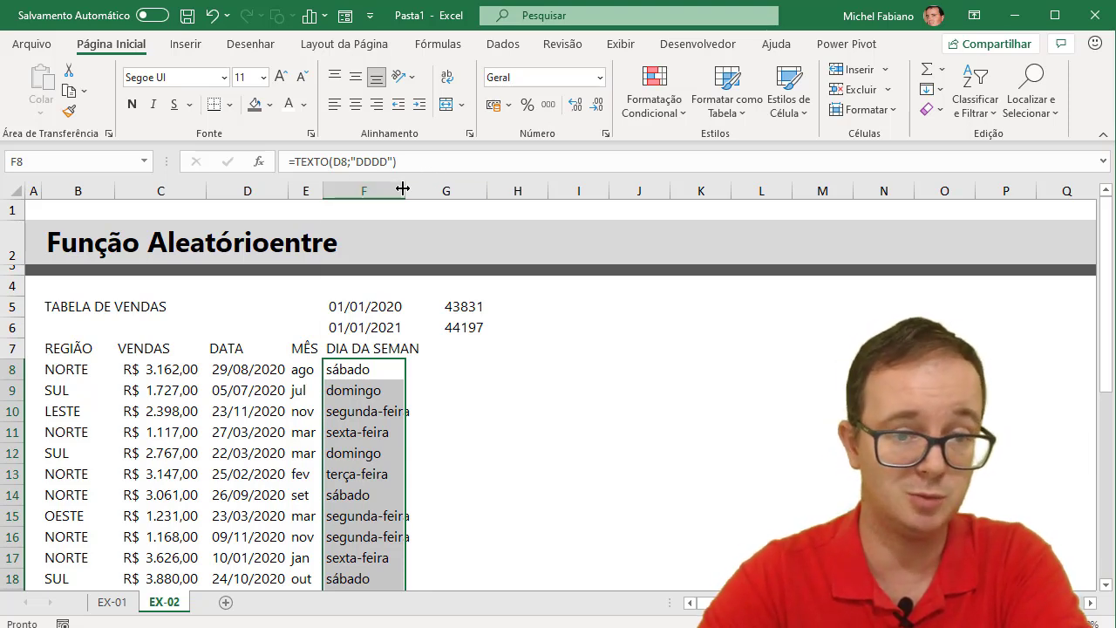
# Step: Widen column F to fit weekday names and correct the F7 header to 'DIA DA SEMANA'
pyautogui.moveTo(403, 189); pyautogui.dragTo(428, 188)
pyautogui.click(407, 349)
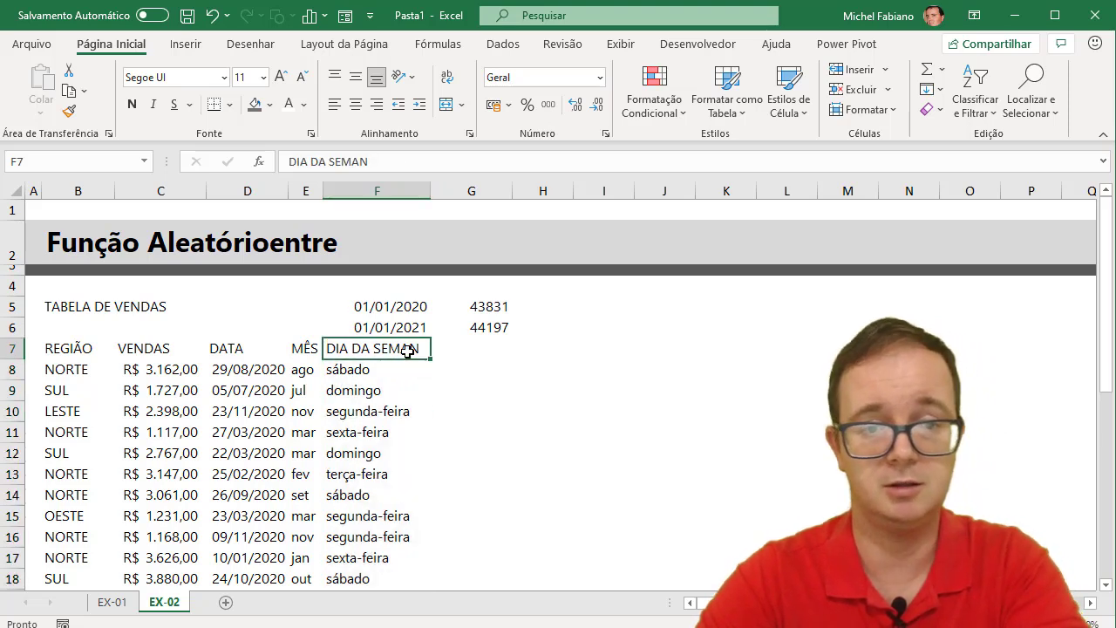
pyautogui.click(400, 157)
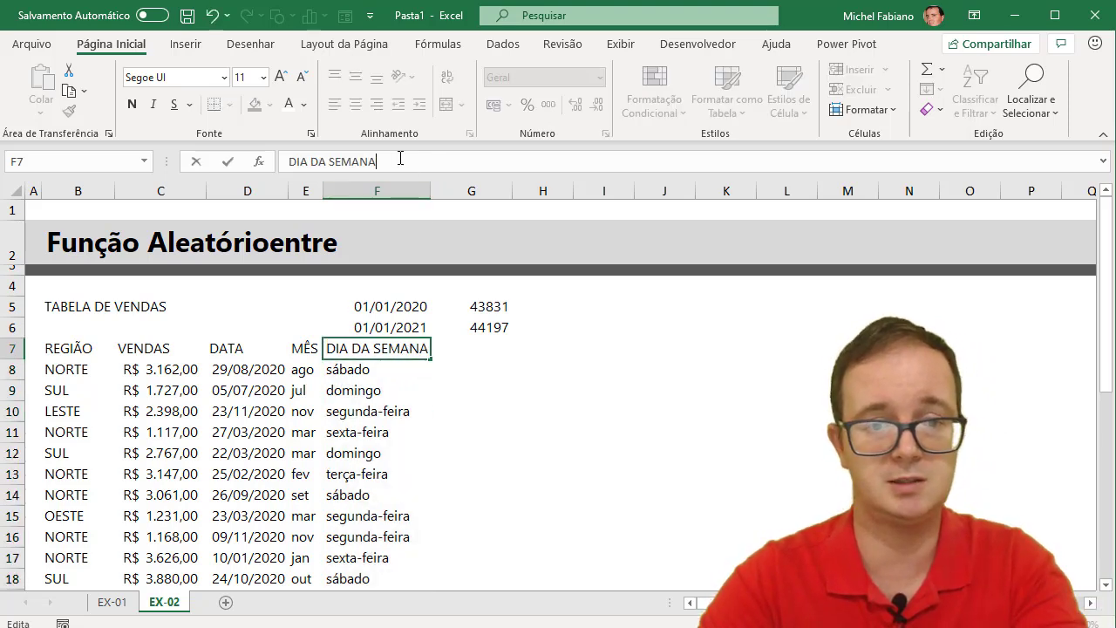
pyautogui.press('Return')
# Step: Type the header HORA in G7
pyautogui.press('Right')
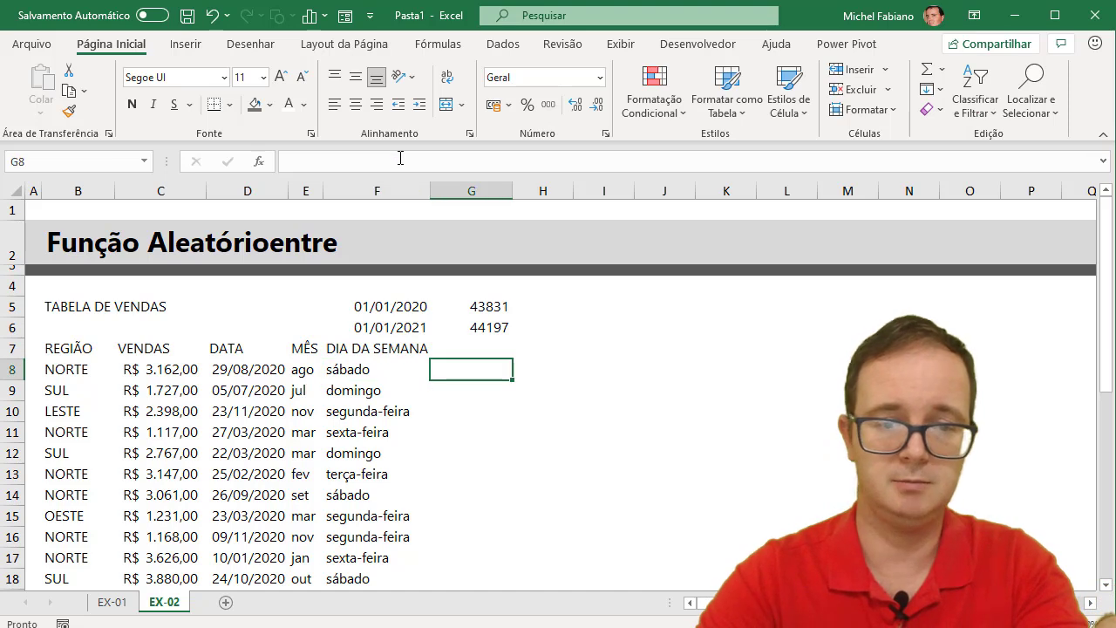
pyautogui.press('Up')
pyautogui.write('H')
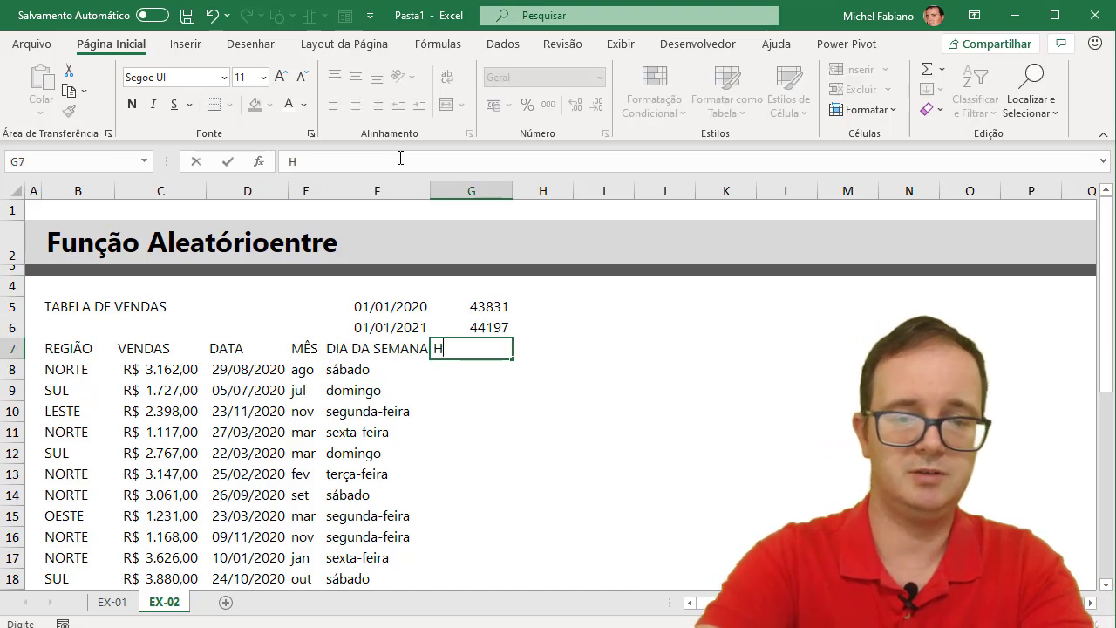
pyautogui.write('ORA')
pyautogui.press('Return')
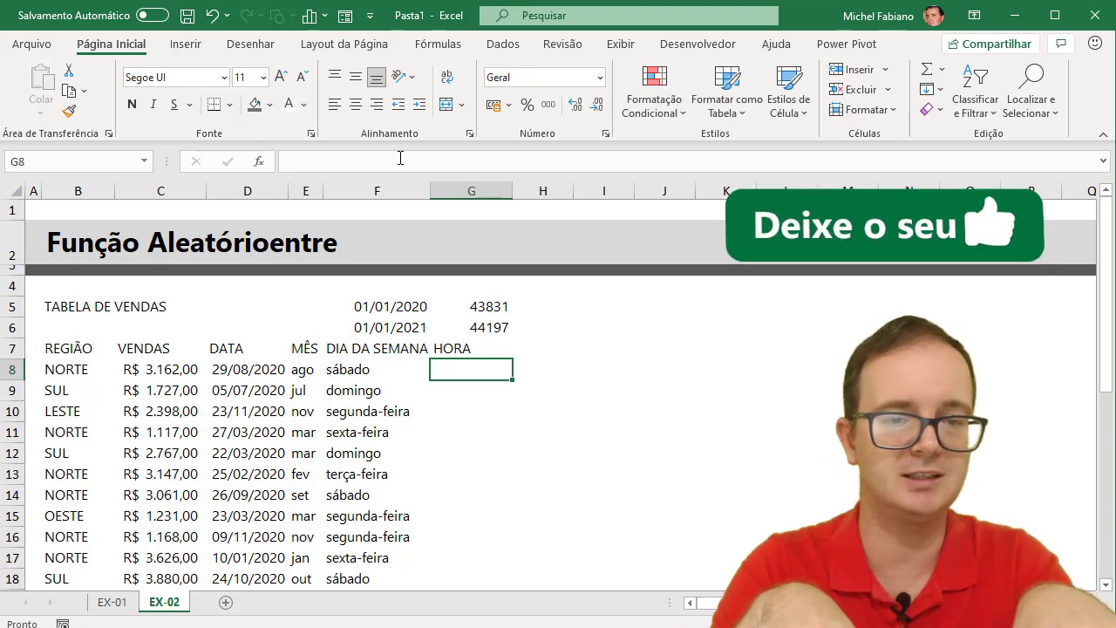
# Step: Enter the time limits 08:00 in I5 and 23:00 in I6
pyautogui.press('Up')
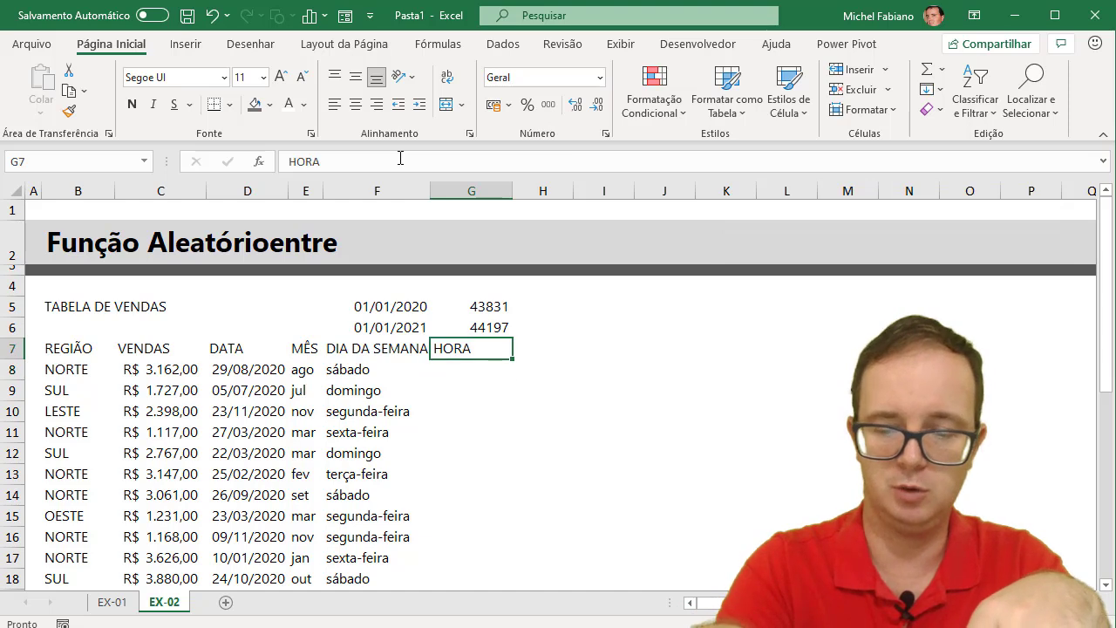
pyautogui.press('Up')
pyautogui.hotkey('shift', 'Up')
pyautogui.write('00')
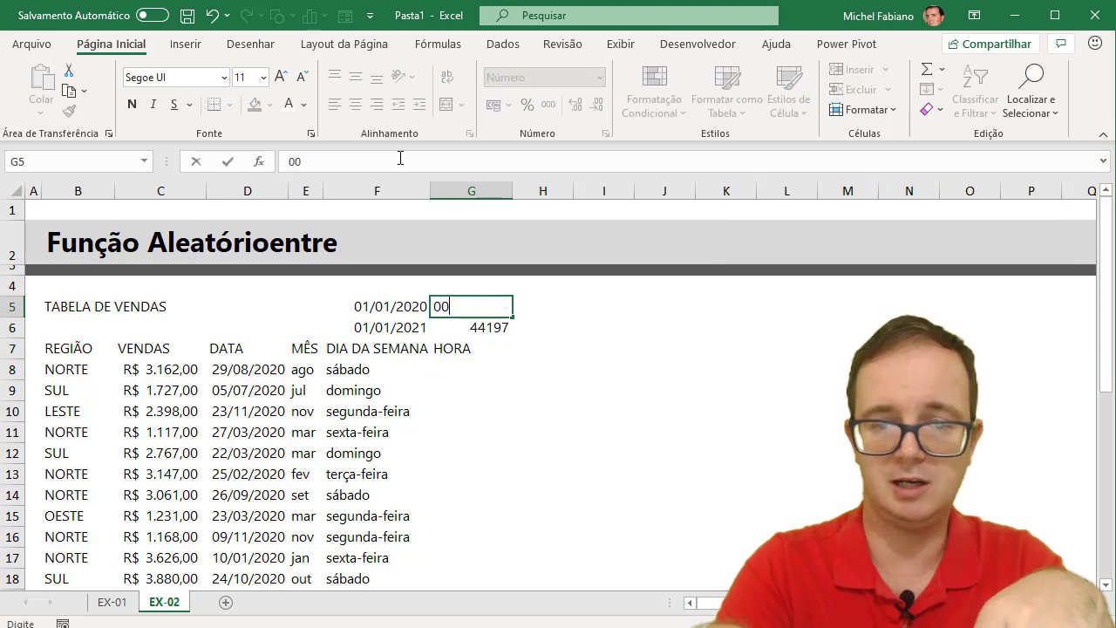
pyautogui.press('Escape')
pyautogui.press('Right')
pyautogui.press('Right')
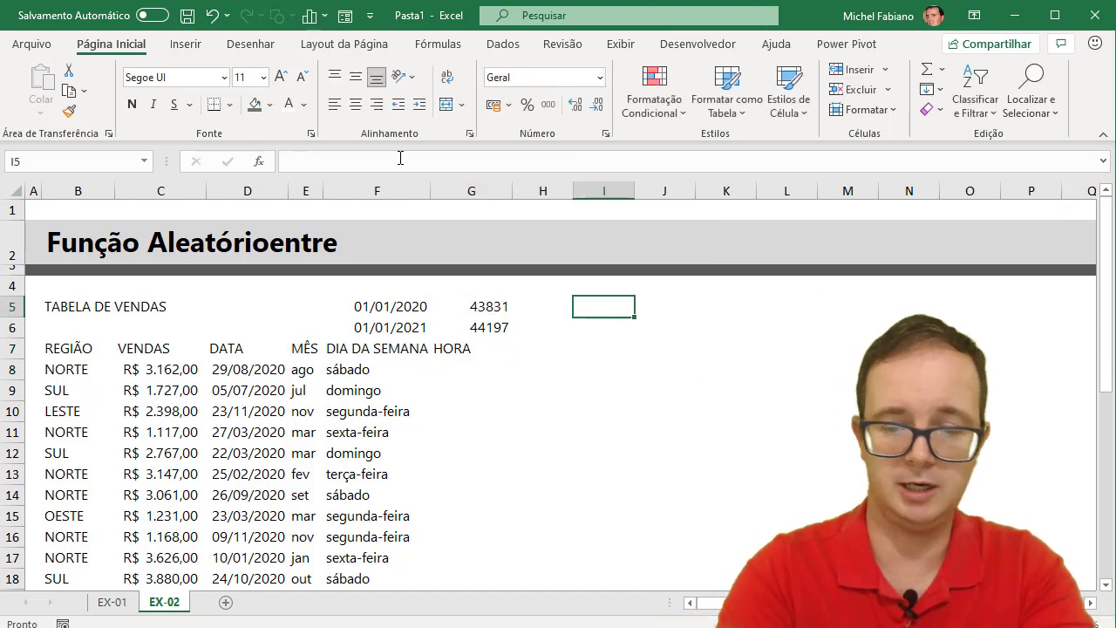
pyautogui.write('08')
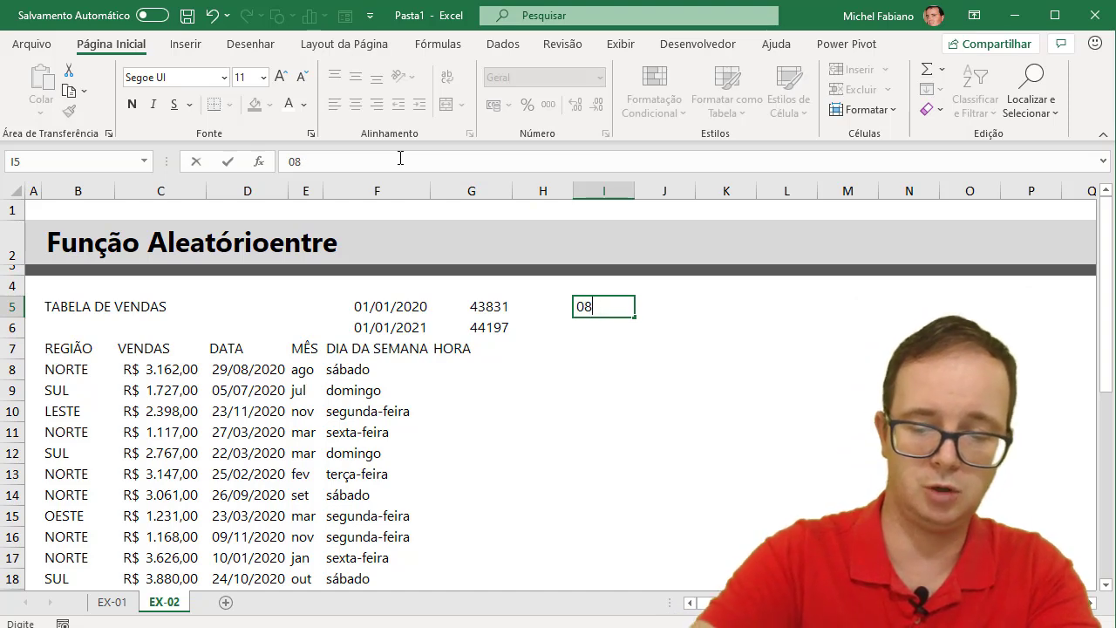
pyautogui.write(':00')
pyautogui.press('Return')
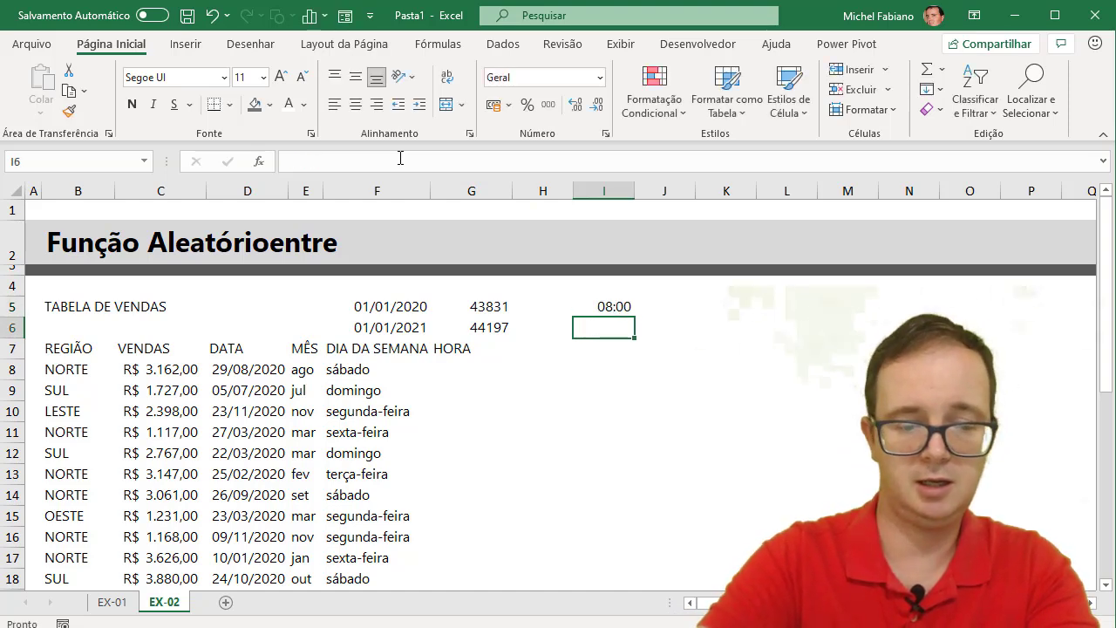
pyautogui.write('23:00')
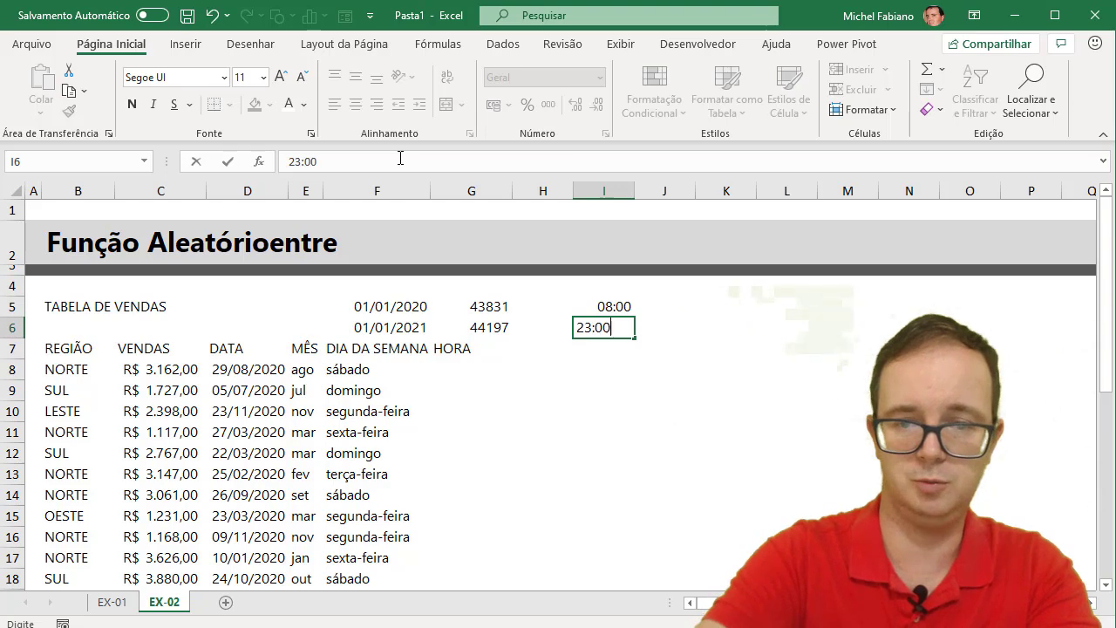
pyautogui.press('Return')
# Step: Link J5 to I5 with =I5 and J6 to I6 with =I6, then select J5:J6
pyautogui.press('Up')
pyautogui.press('Up')
pyautogui.press('Right')
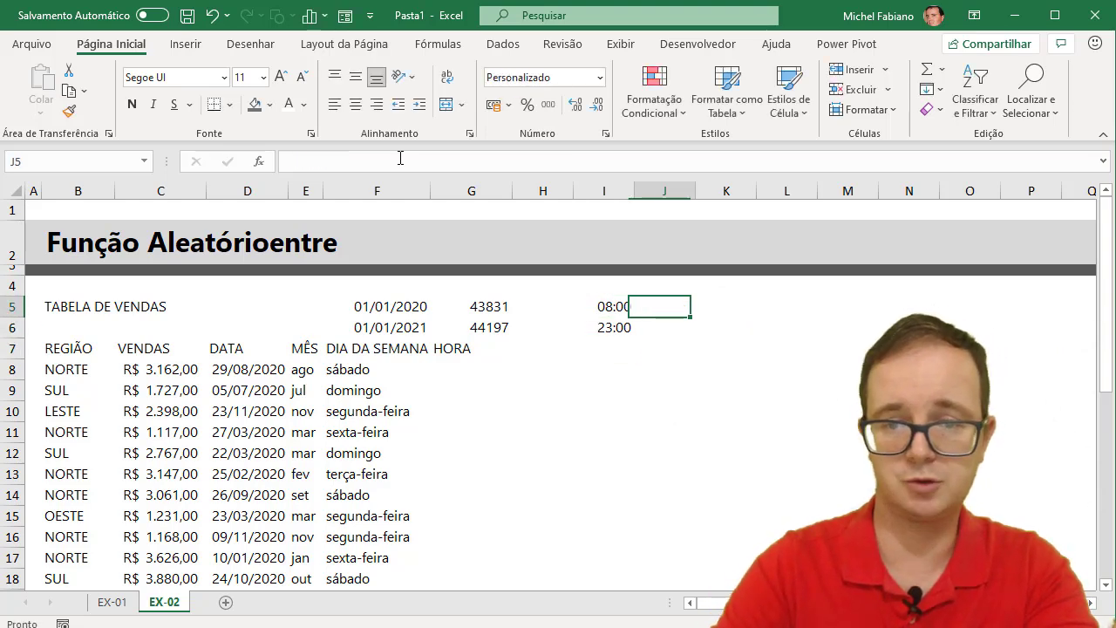
pyautogui.write('=')
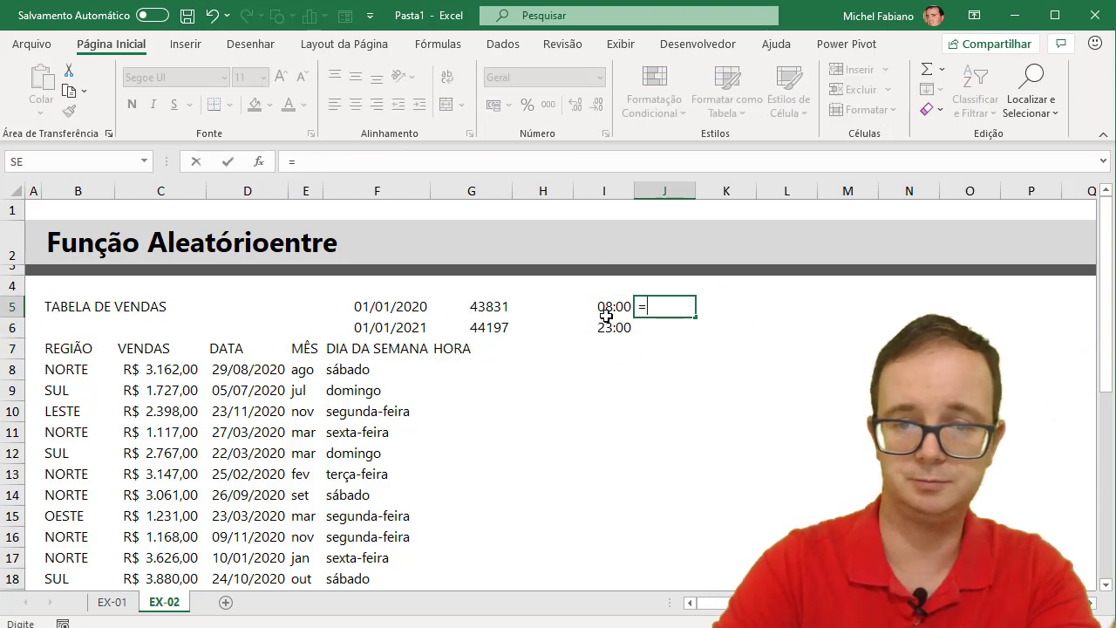
pyautogui.click(606, 309)
pyautogui.press('Return')
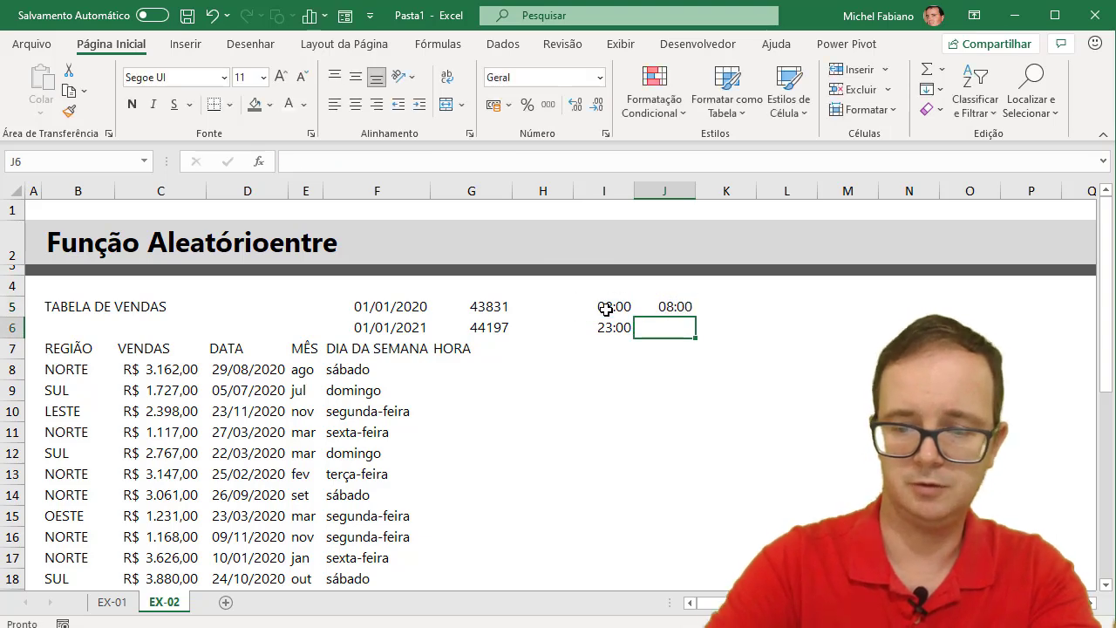
pyautogui.write('=')
pyautogui.click(616, 327)
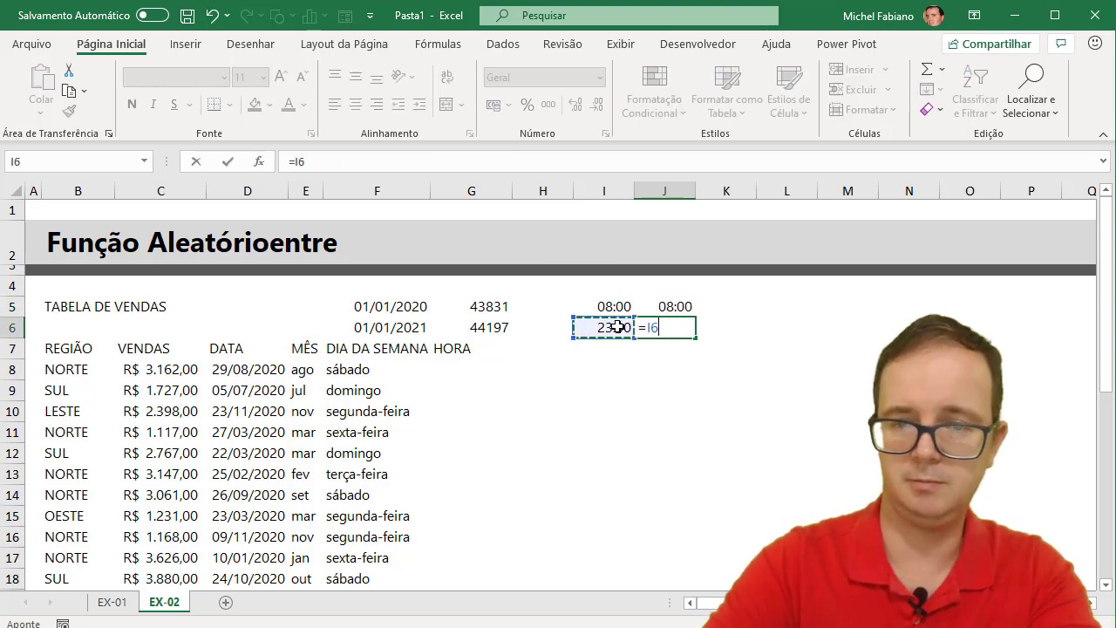
pyautogui.press('Return')
pyautogui.moveTo(672, 310); pyautogui.dragTo(672, 326)
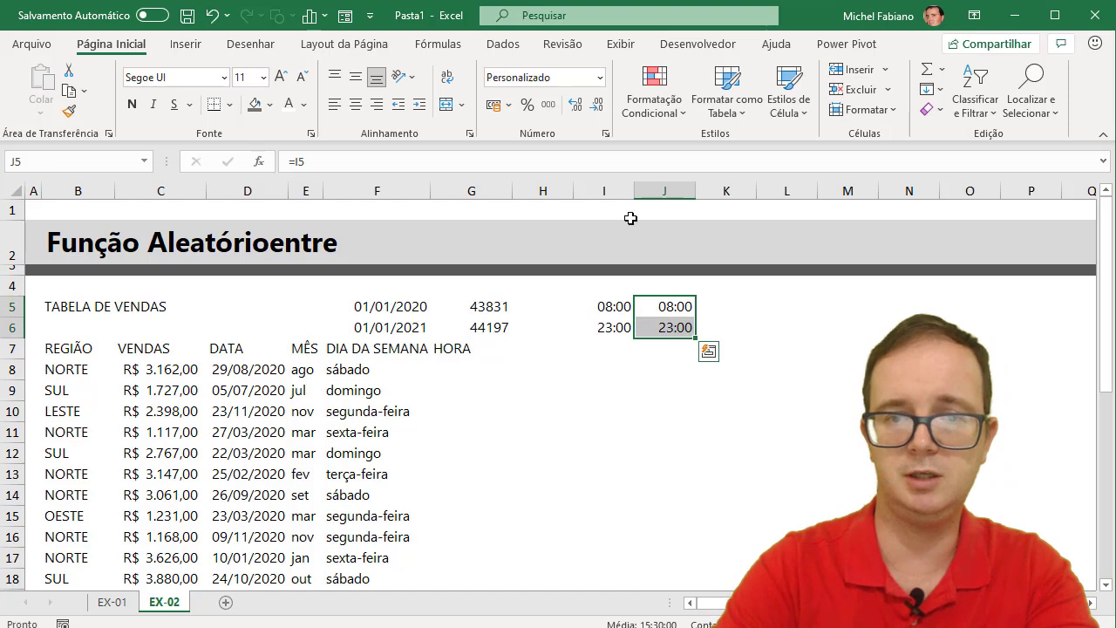
# Step: Format J5:J6 as Número so the times show as 0,33 and 0,96
pyautogui.click(599, 78)
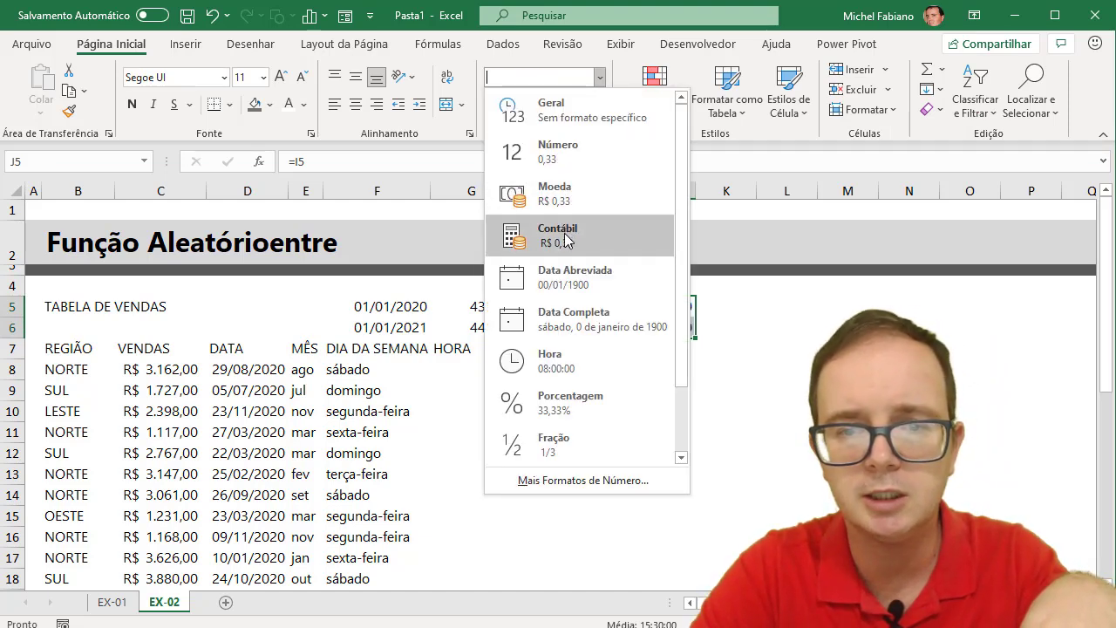
pyautogui.click(558, 152)
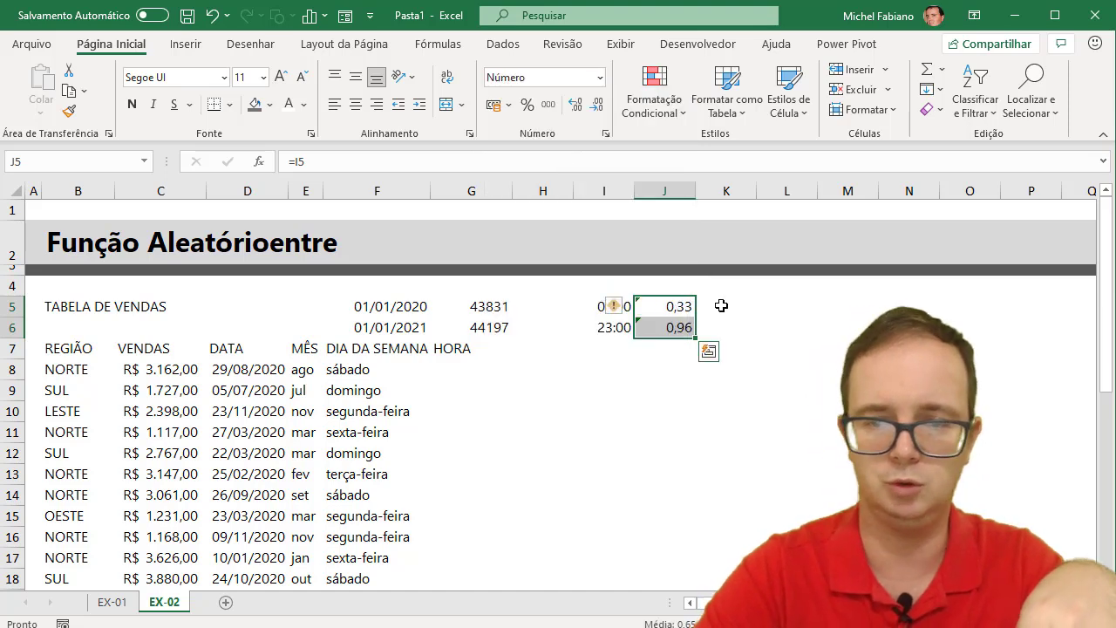
pyautogui.click(721, 305)
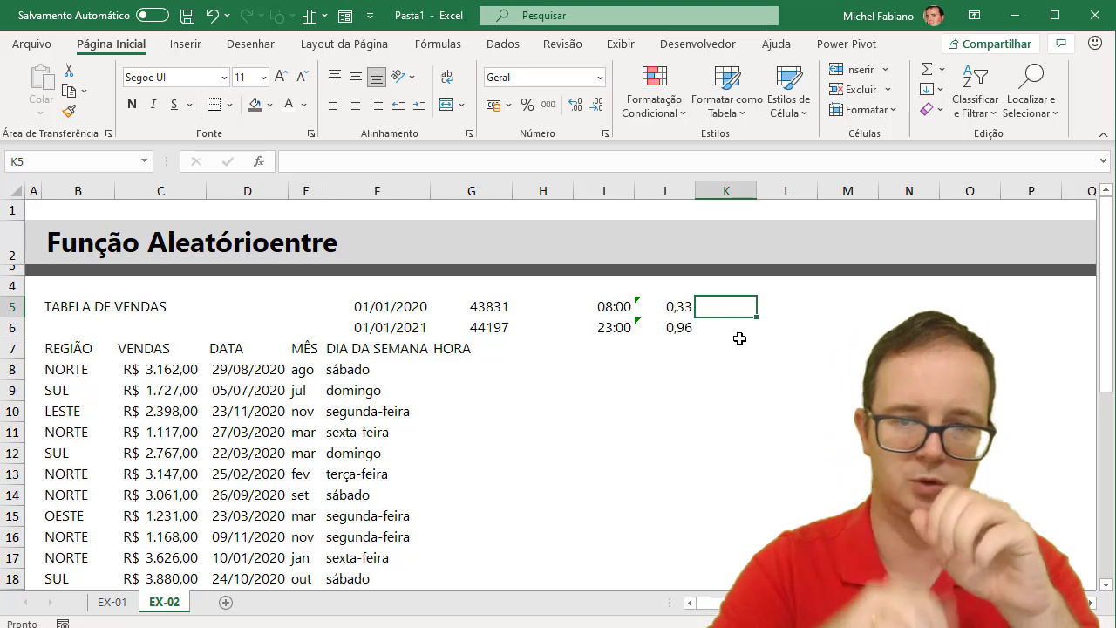
pyautogui.click(488, 361)
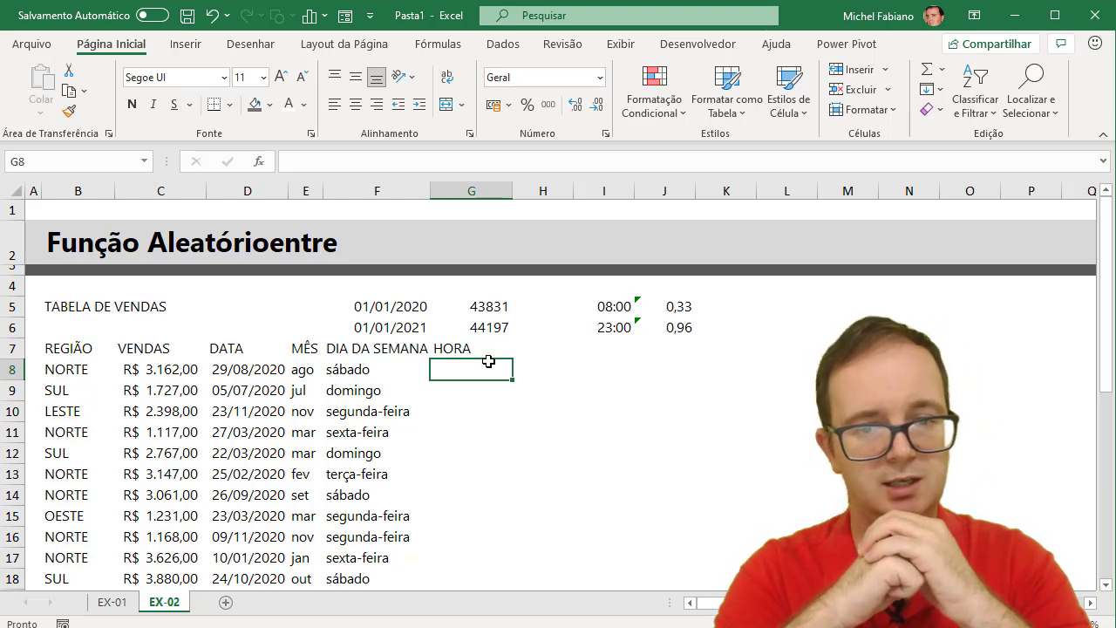
# Step: Enter a formula in K5 multiplying J5 by 100
pyautogui.click(720, 305)
pyautogui.write('=')
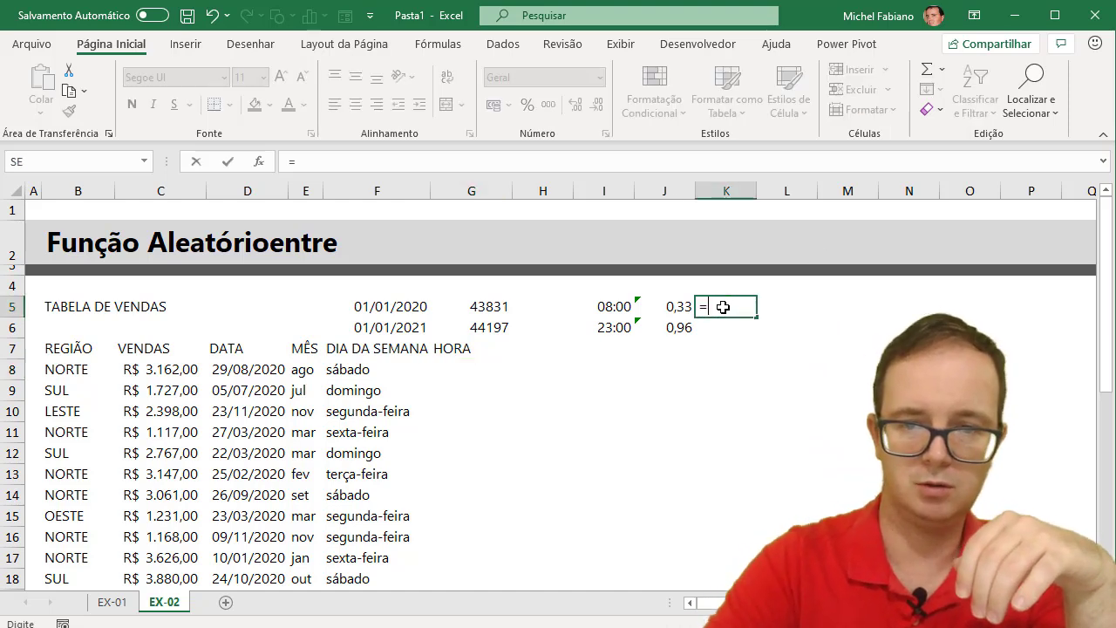
pyautogui.click(671, 309)
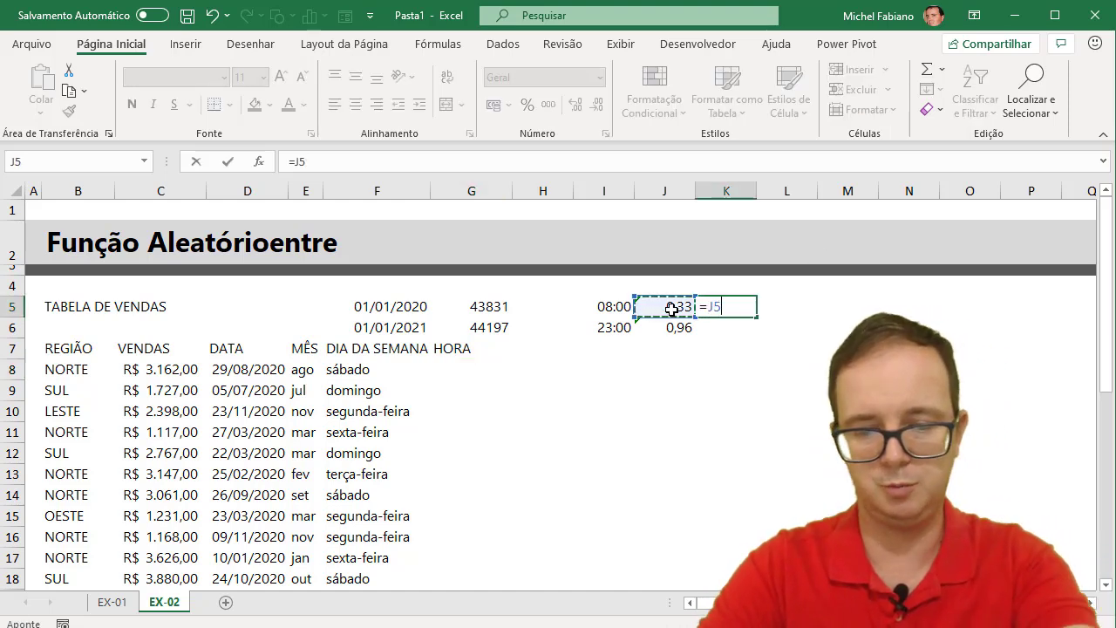
pyautogui.write('*')
pyautogui.press('BackSpace')
pyautogui.press('BackSpace')
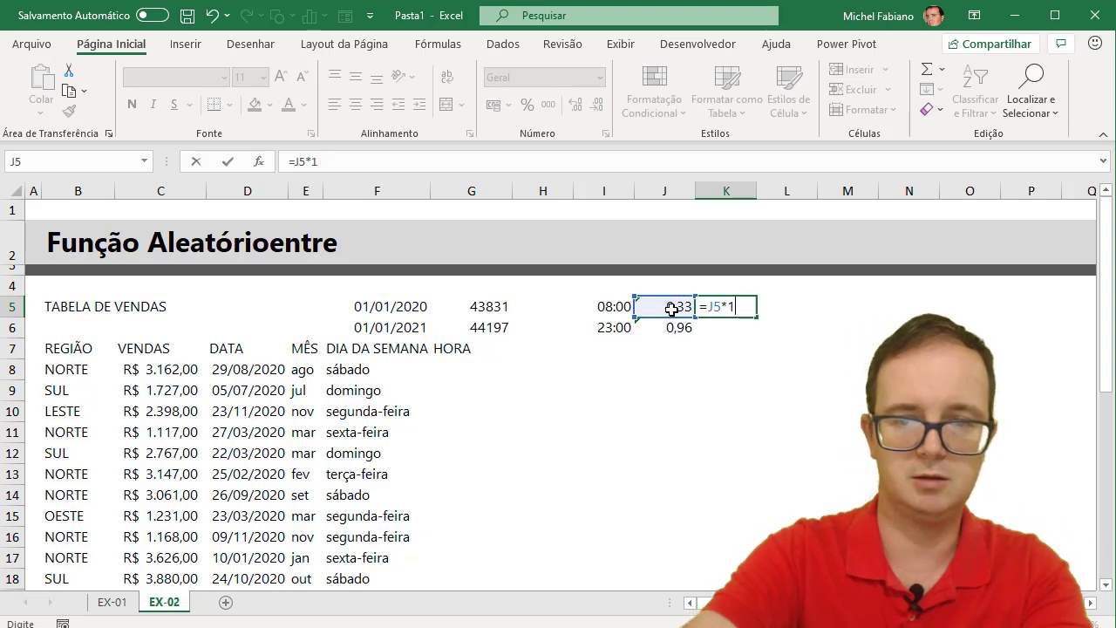
pyautogui.press('Return')
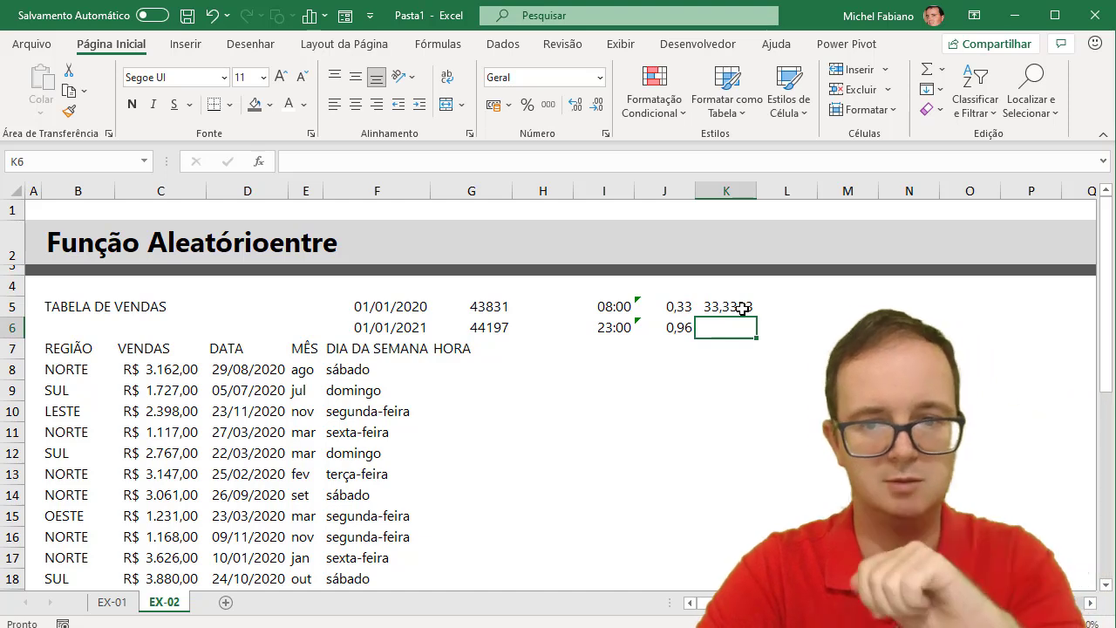
# Step: Wrap K5's formula as =INT(J5*100) and copy it to K6, giving 33 and 95
pyautogui.click(741, 307)
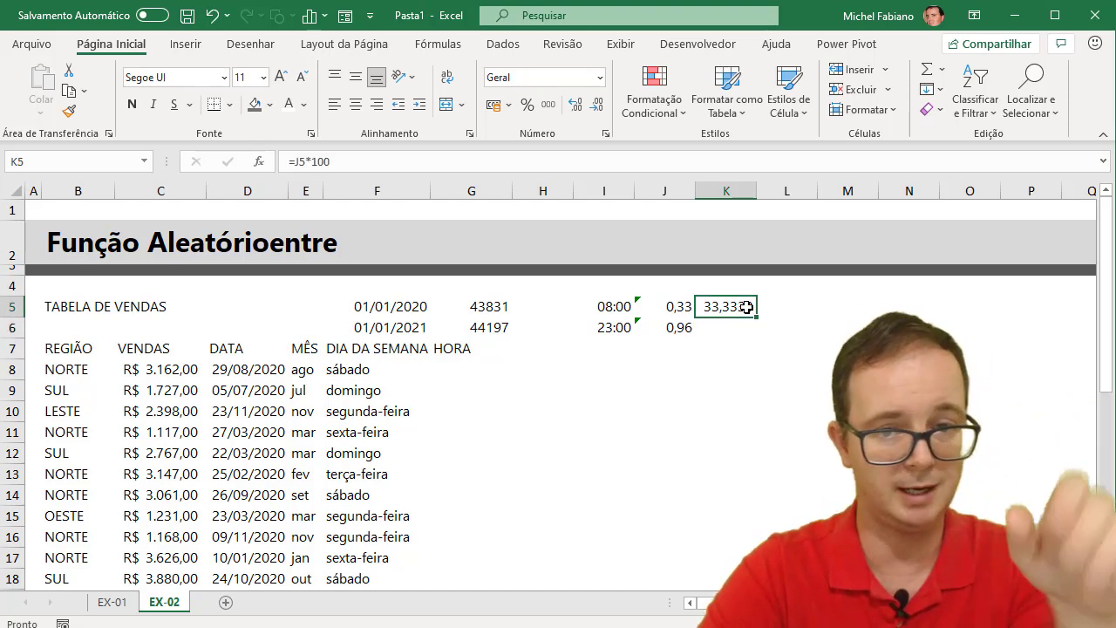
pyautogui.click(297, 161)
pyautogui.write('INT')
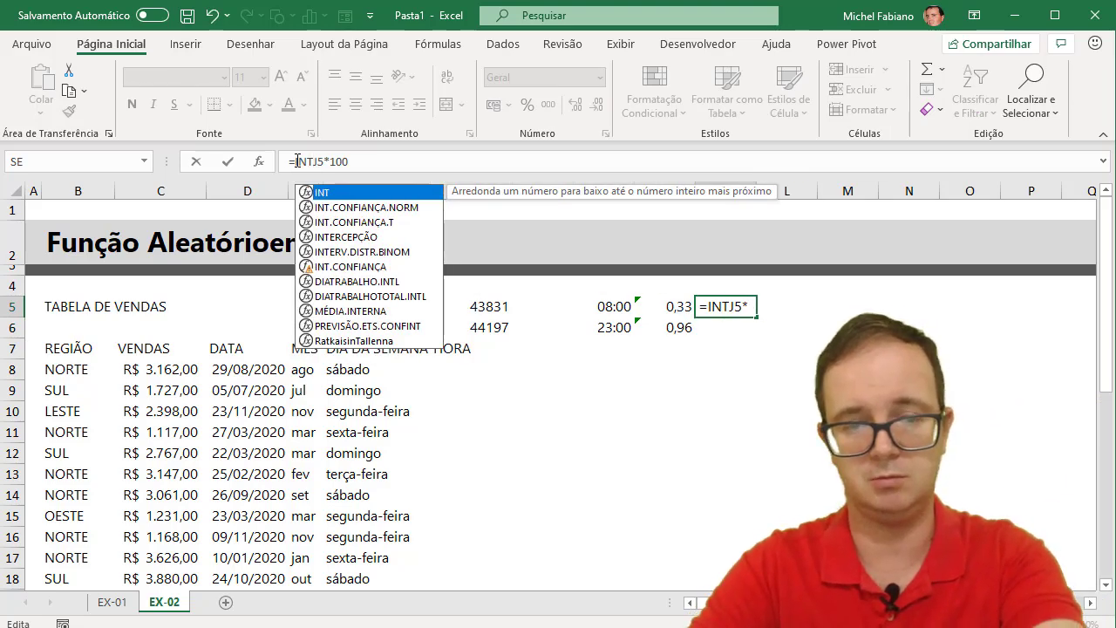
pyautogui.write('(')
pyautogui.write(')')
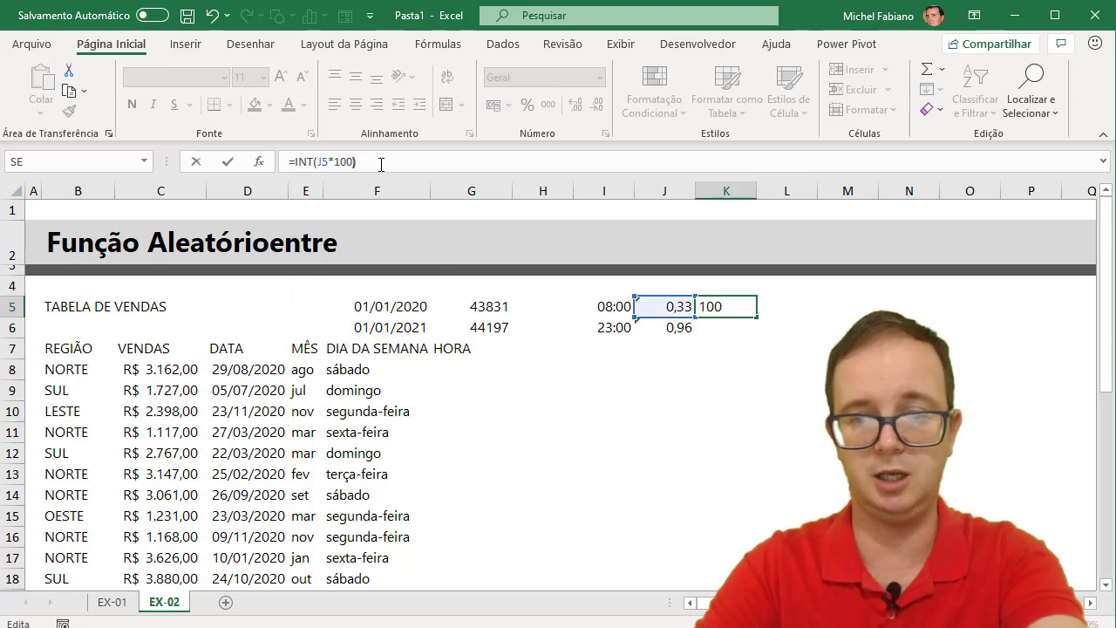
pyautogui.press('Return')
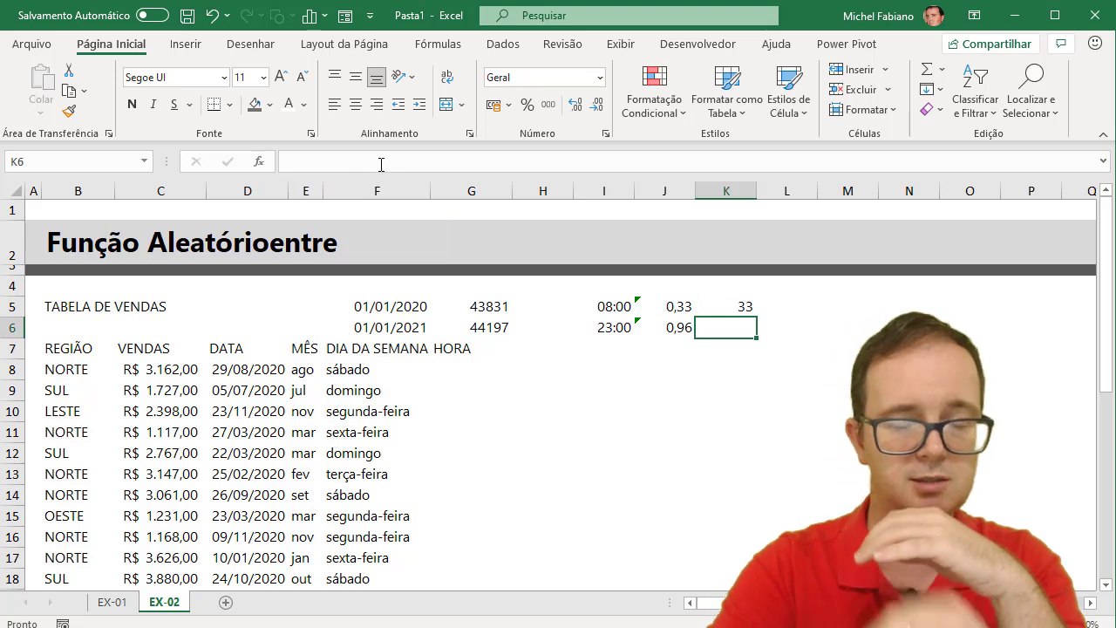
pyautogui.click(750, 305)
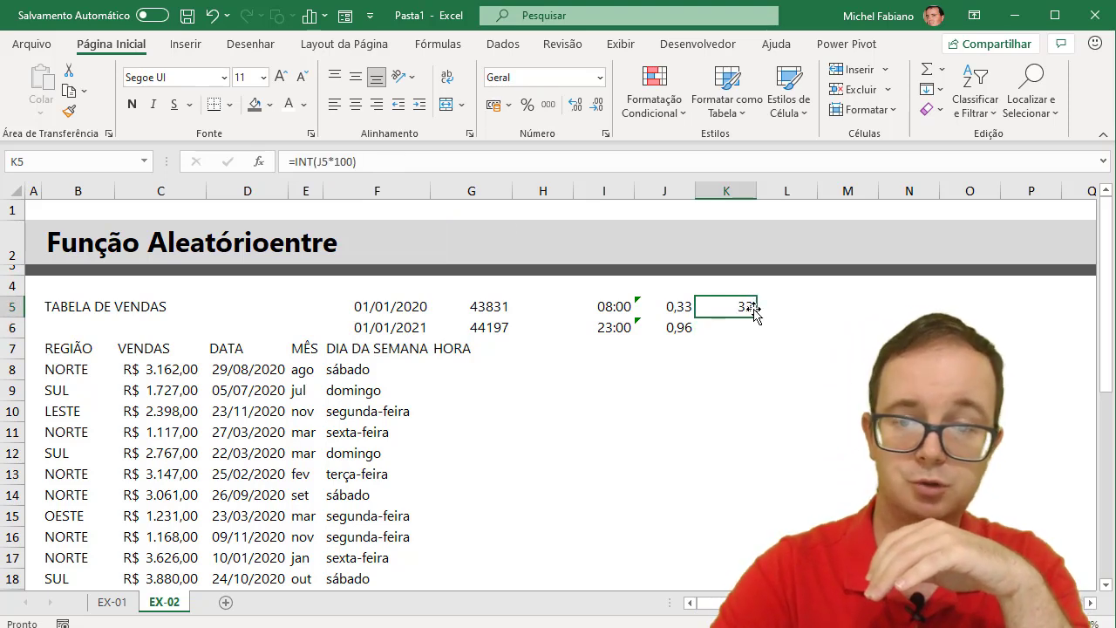
pyautogui.moveTo(756, 338); pyautogui.dragTo(757, 338)
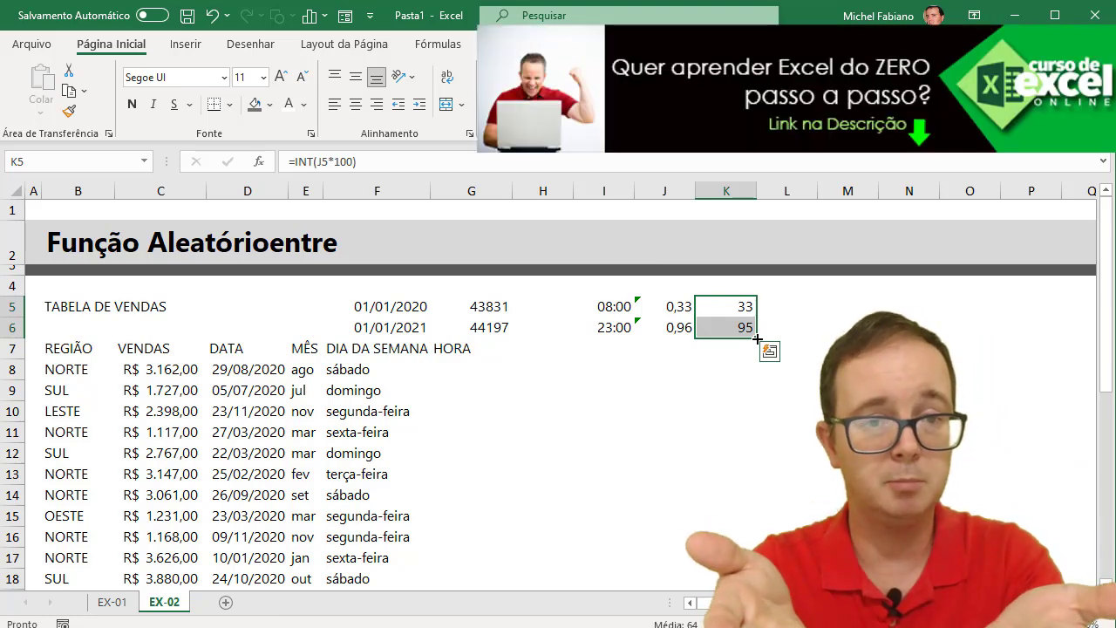
# Step: Enter =ALEATÓRIOENTRE(K5;K6) in G8, using K5 and K6 as the bounds
pyautogui.click(462, 368)
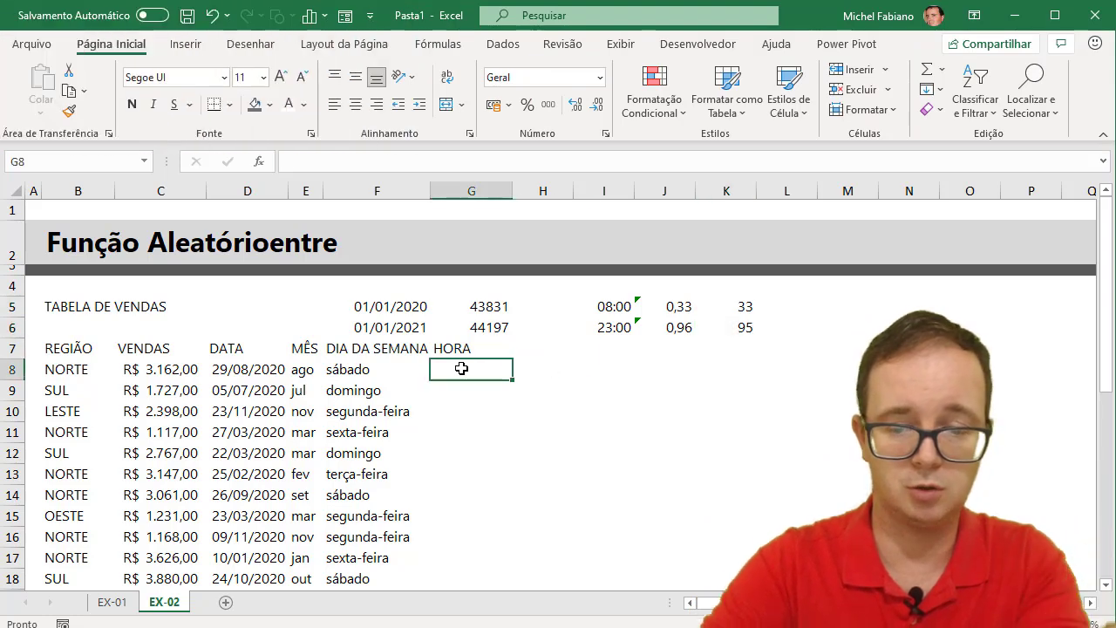
pyautogui.write('=ALE')
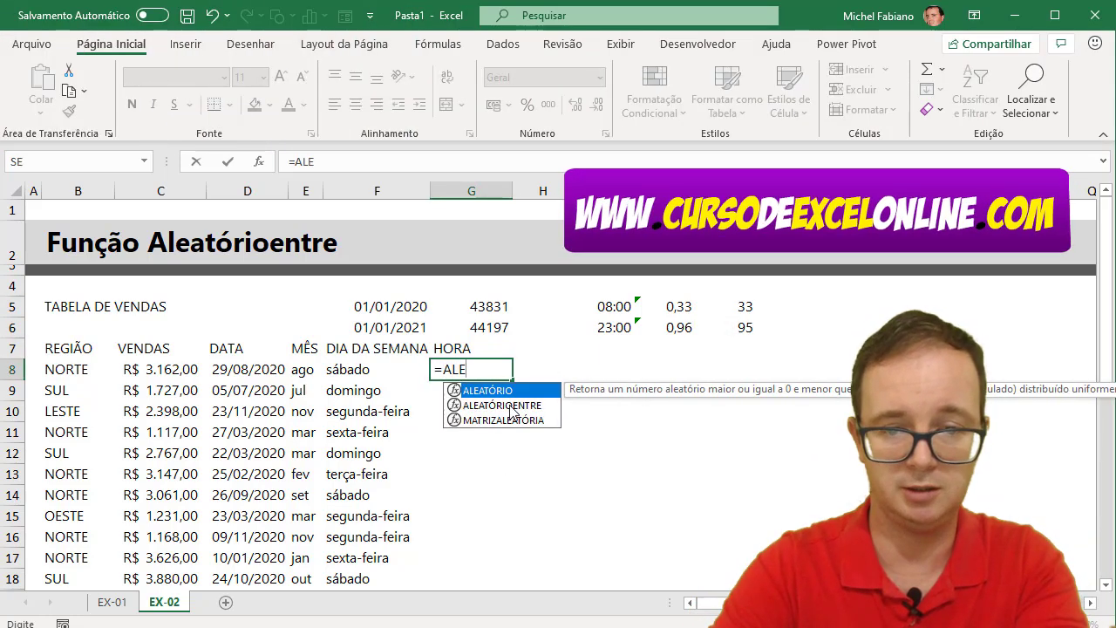
pyautogui.doubleClick(509, 403)
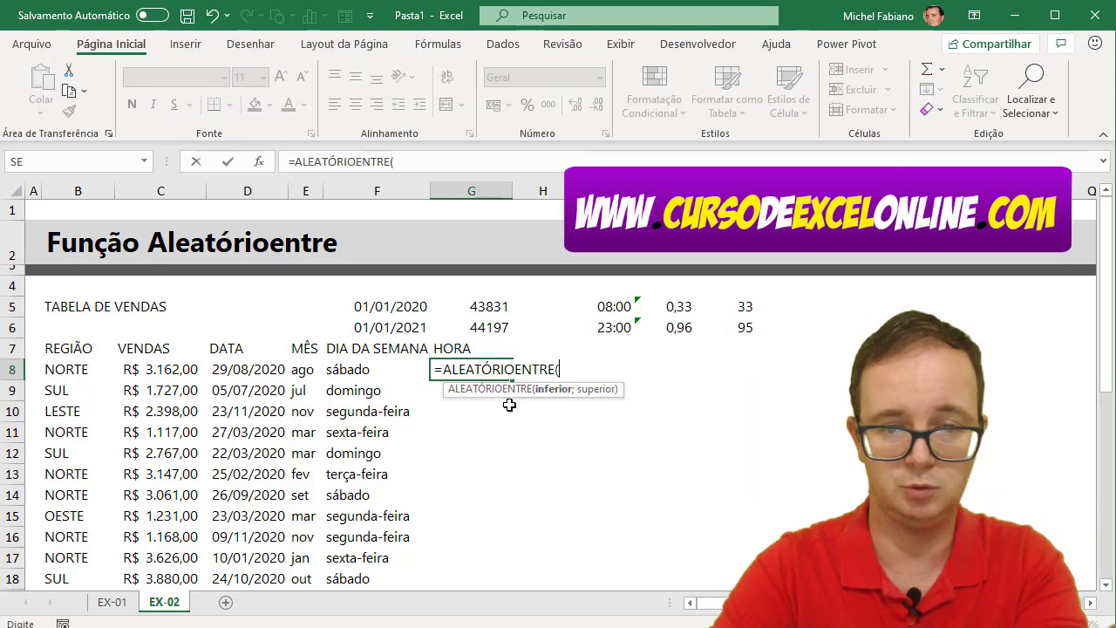
pyautogui.click(746, 306)
pyautogui.write(';')
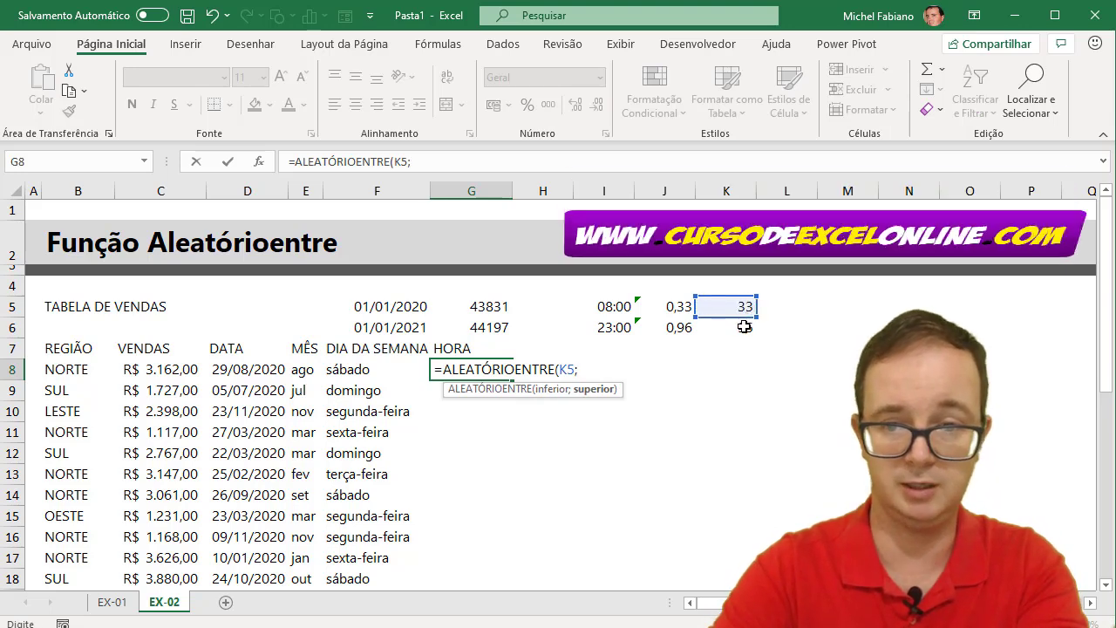
pyautogui.click(744, 327)
pyautogui.write(')')
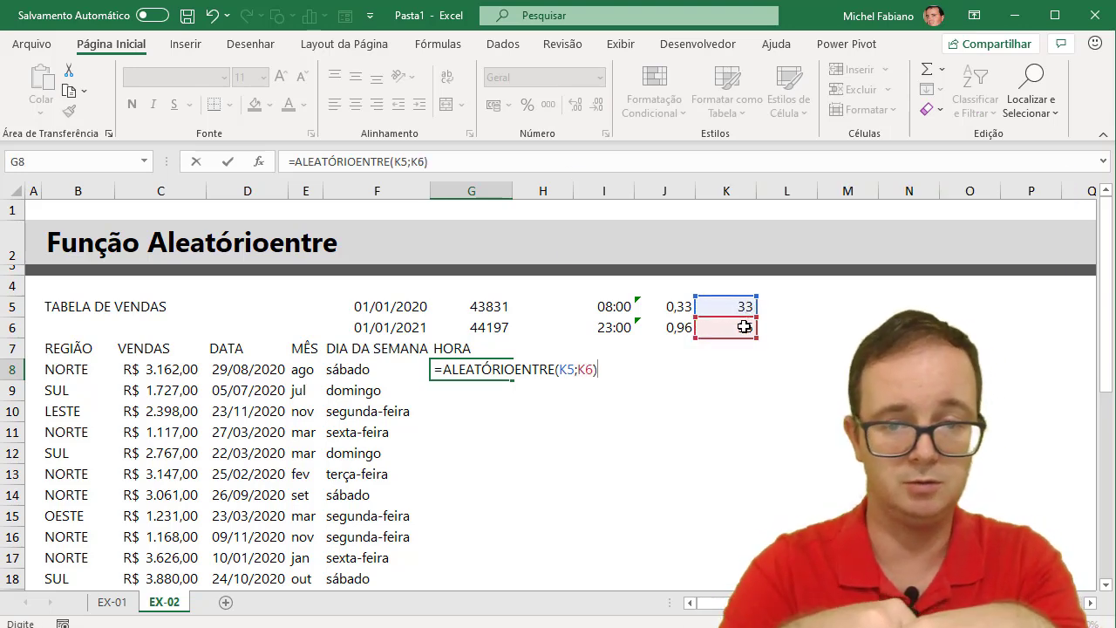
pyautogui.press('Return')
# Step: Divide the G8 formula by 100 so it yields a fraction like 0,84
pyautogui.click(500, 369)
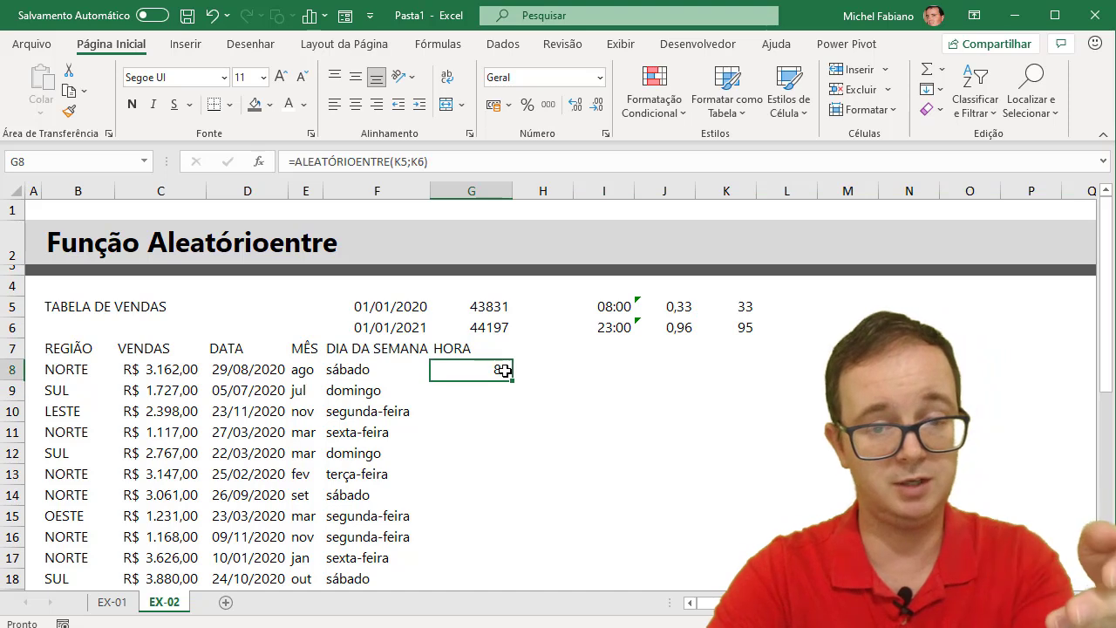
pyautogui.click(599, 79)
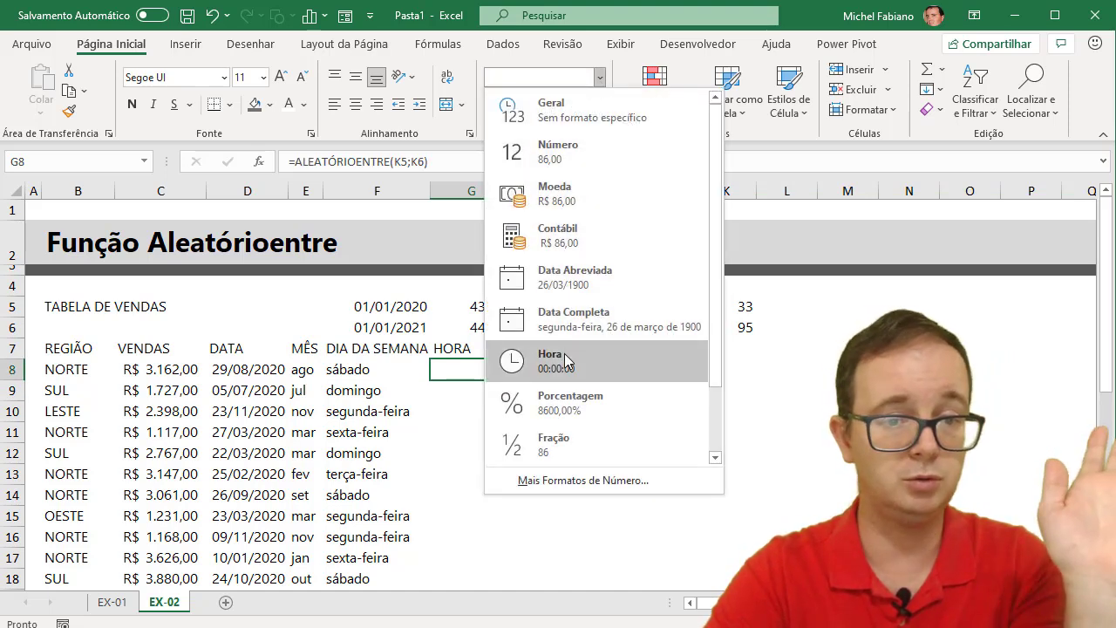
pyautogui.click(443, 369)
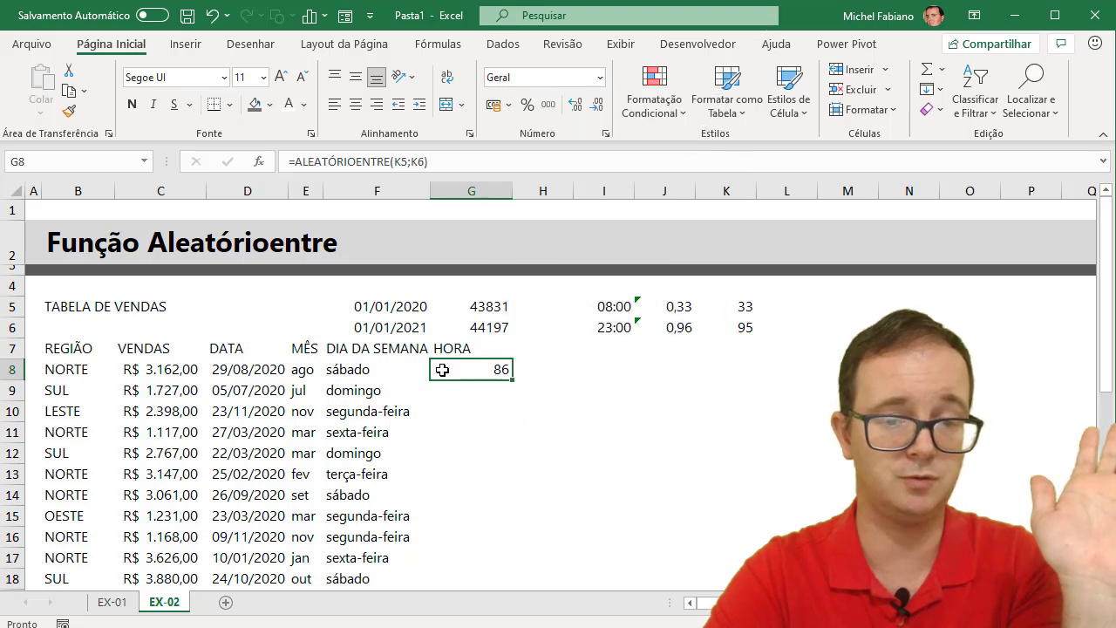
pyautogui.click(477, 162)
pyautogui.write('/1')
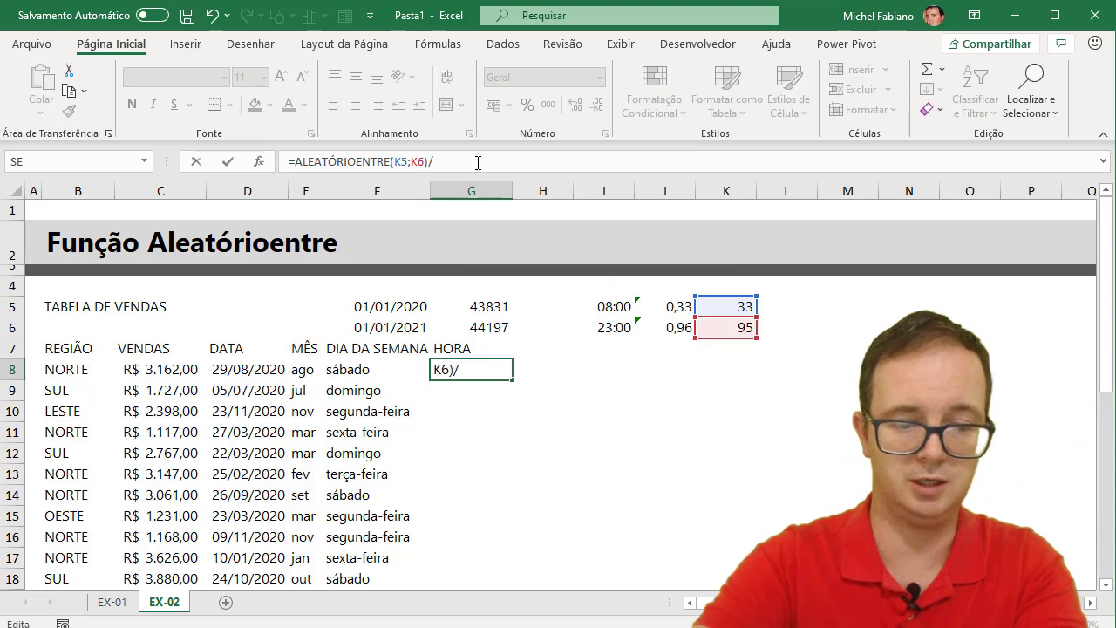
pyautogui.write('00')
pyautogui.press('Return')
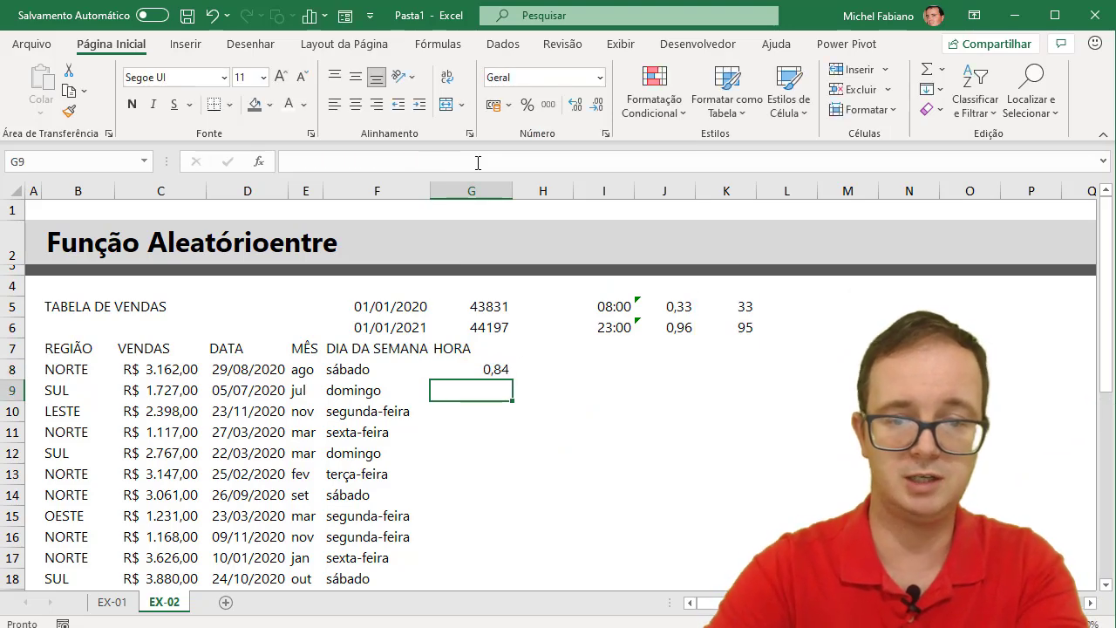
pyautogui.click(482, 369)
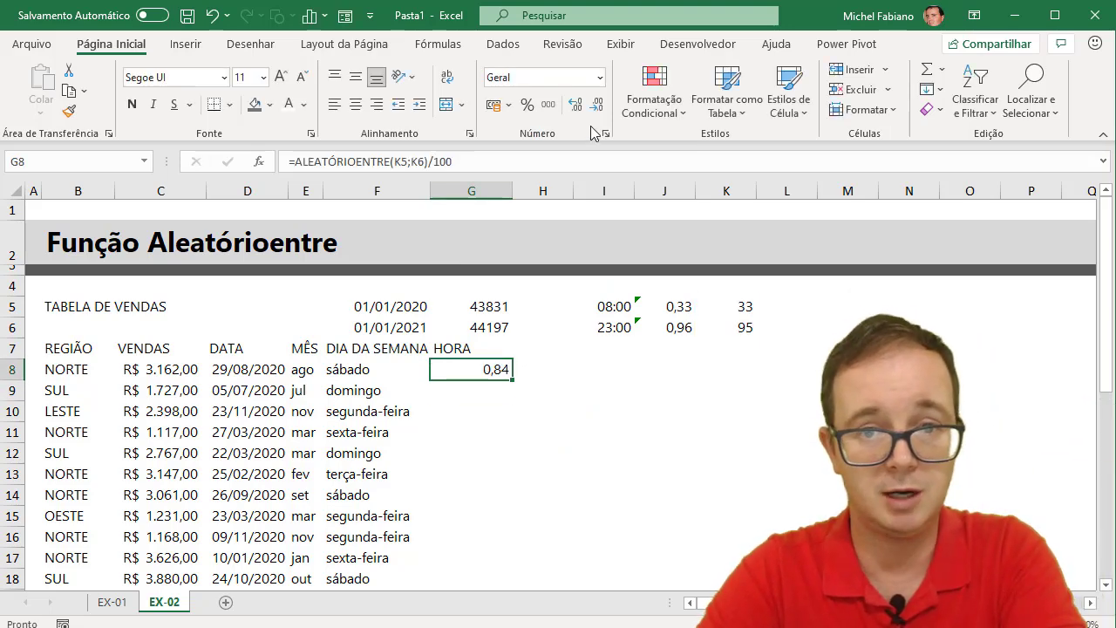
pyautogui.click(600, 79)
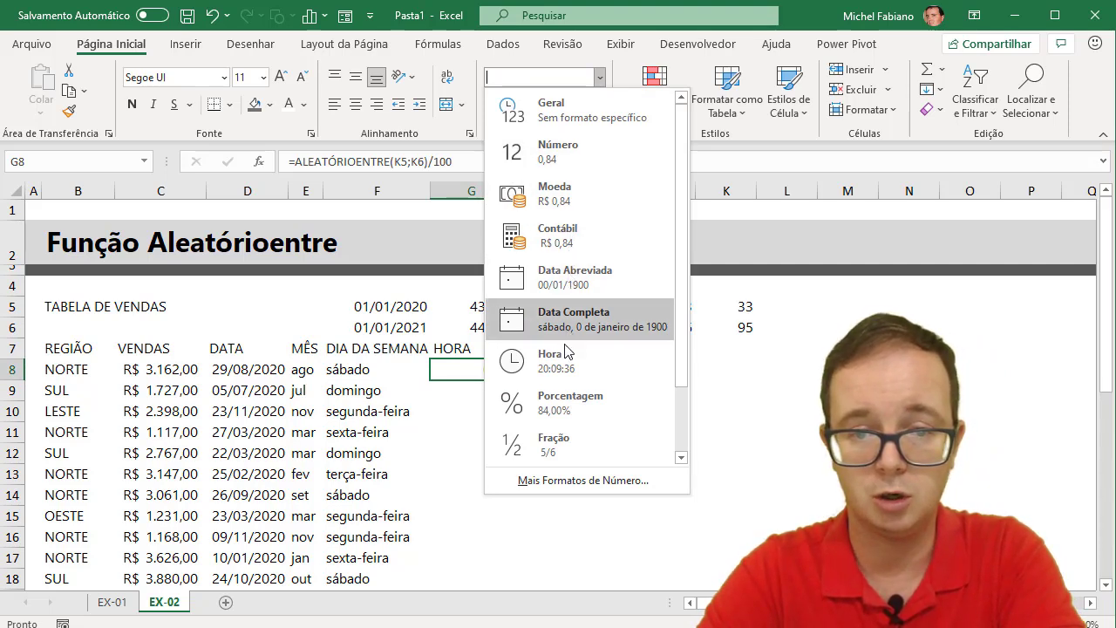
# Step: Format G8 as Hora, then undo a trial fill-down that produced errors
pyautogui.click(563, 363)
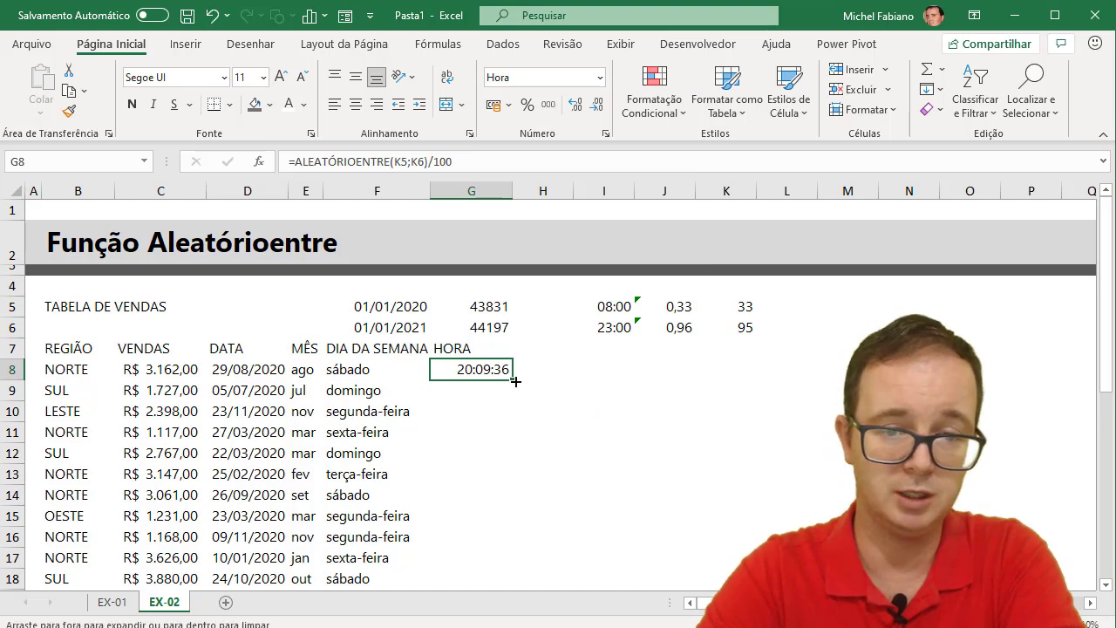
pyautogui.doubleClick(515, 381)
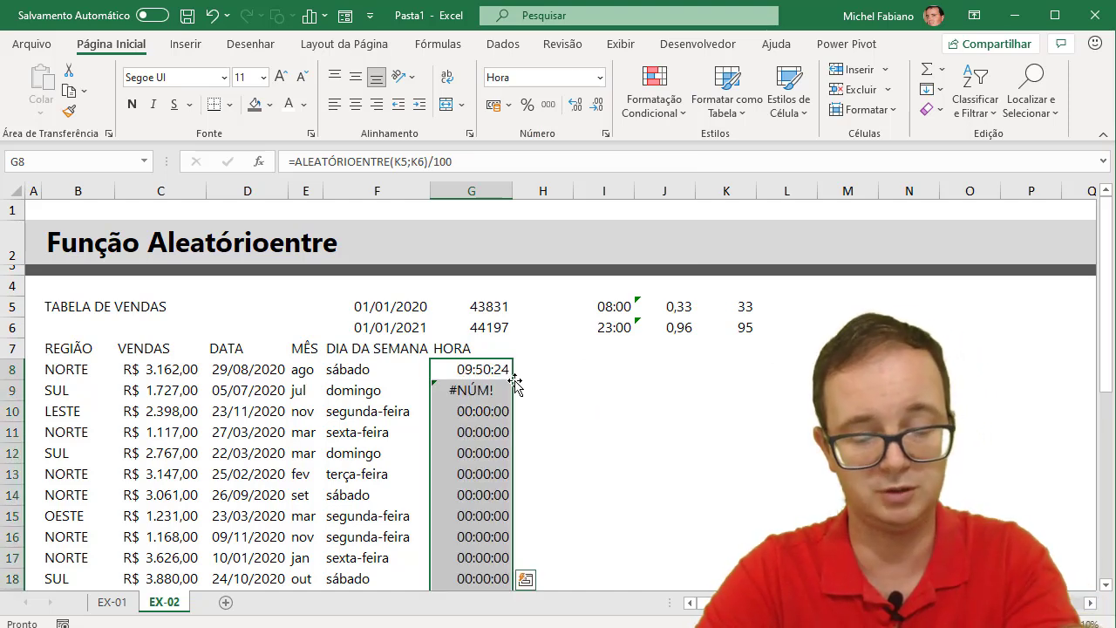
pyautogui.hotkey('ctrl', 'z')
# Step: Make the bounds absolute ($K$5;$K$6) in G8 and fill random times down to G18
pyautogui.doubleClick(496, 369)
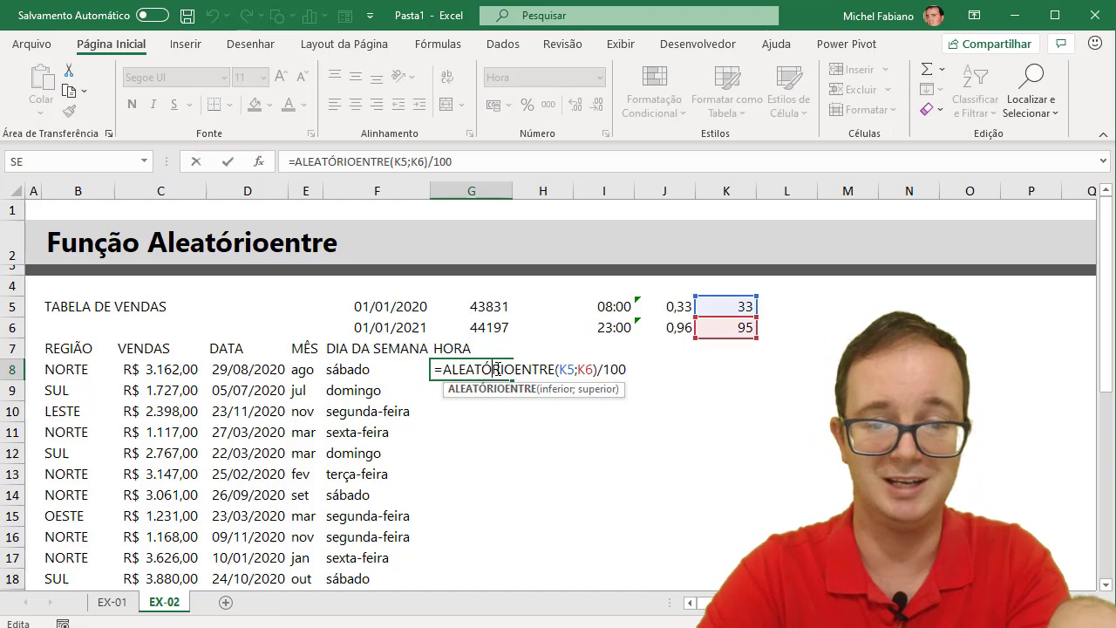
pyautogui.doubleClick(571, 369)
pyautogui.press('F4')
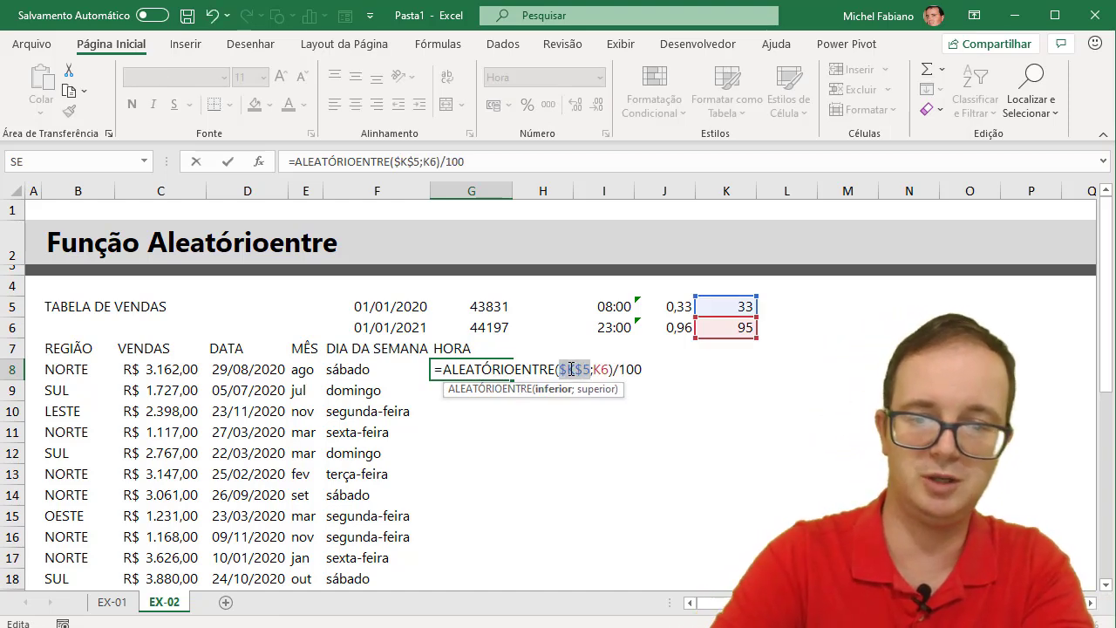
pyautogui.doubleClick(603, 368)
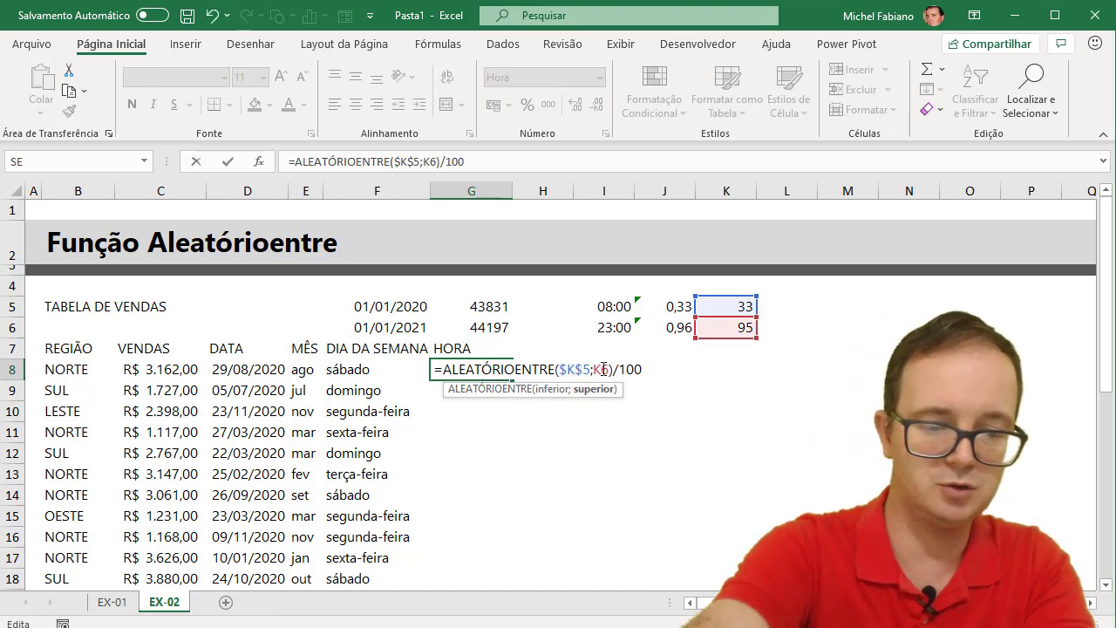
pyautogui.press('F4')
pyautogui.press('Return')
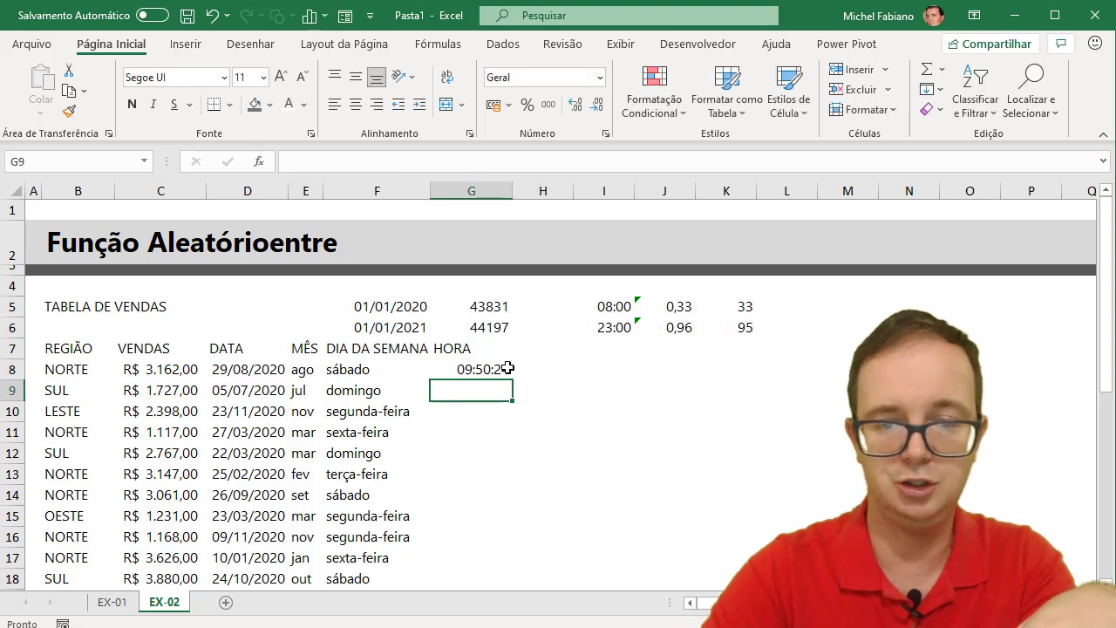
pyautogui.click(498, 367)
pyautogui.doubleClick(513, 380)
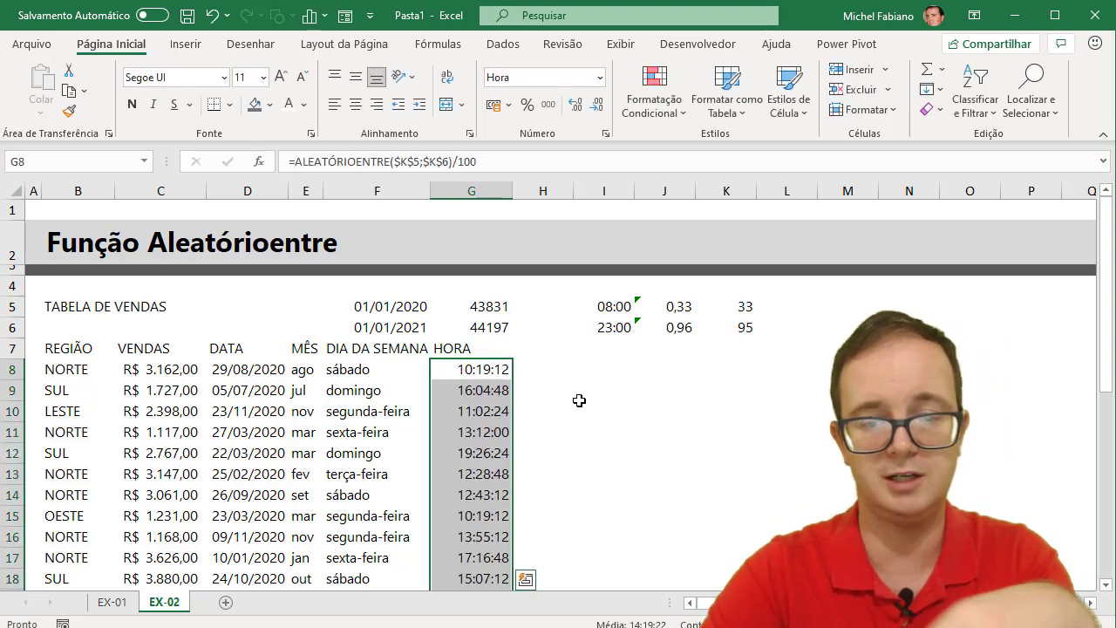